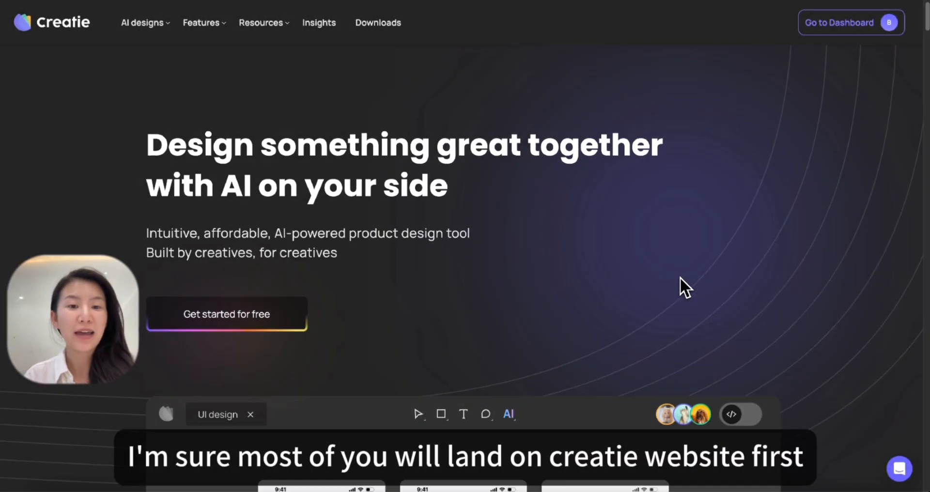
Scroll through the Creatie landing page and try the ask-AI layout change demo
{"action": "scroll", "coordinate": [679, 281], "scroll_direction": "down", "scroll_amount": 6}
{"action": "scroll", "coordinate": [679, 277], "scroll_direction": "down", "scroll_amount": 12}
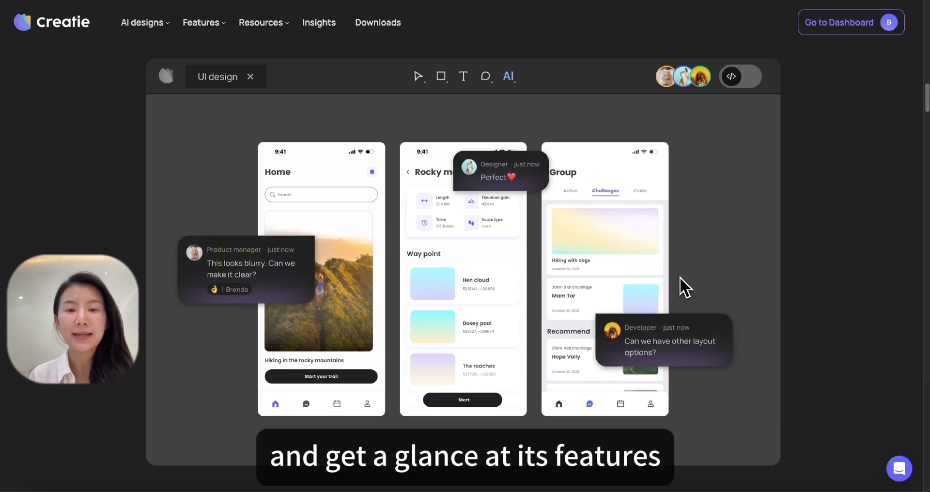
{"action": "scroll", "coordinate": [679, 277], "scroll_direction": "down", "scroll_amount": 5}
{"action": "scroll", "coordinate": [679, 277], "scroll_direction": "down", "scroll_amount": 3}
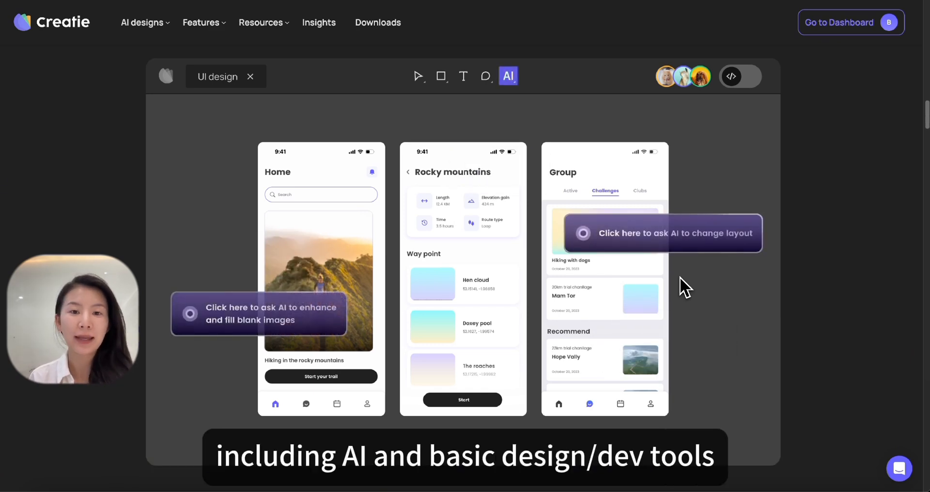
{"action": "left_click", "coordinate": [690, 233]}
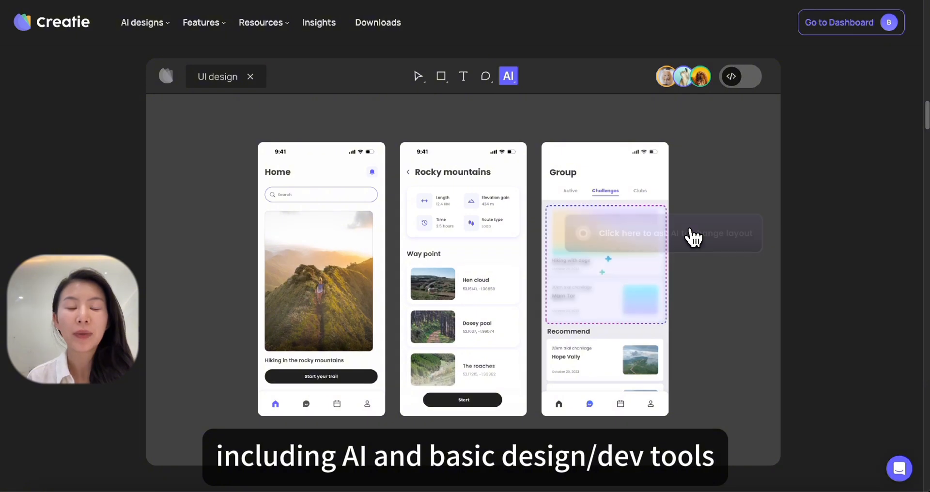
{"action": "scroll", "coordinate": [740, 311], "scroll_direction": "down", "scroll_amount": 6}
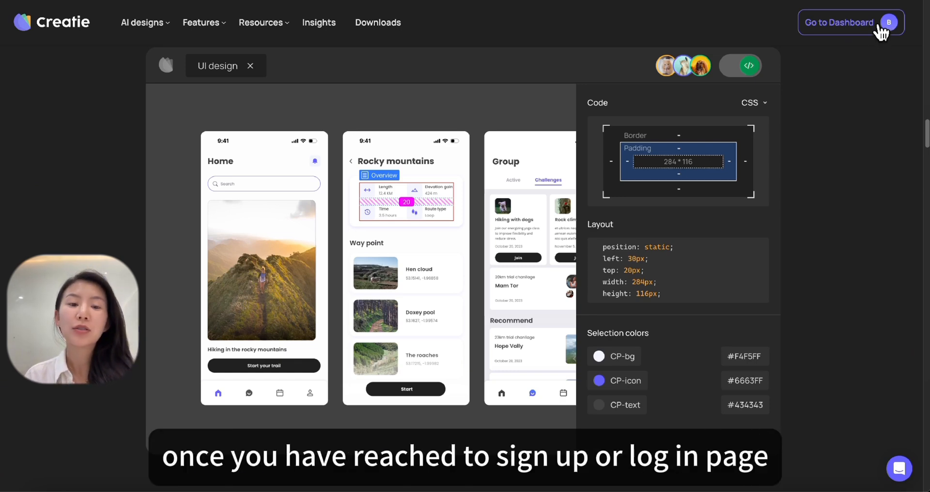
Sign up with an e-mail address and the e-mailed verification code to create the account
{"action": "left_click", "coordinate": [881, 28]}
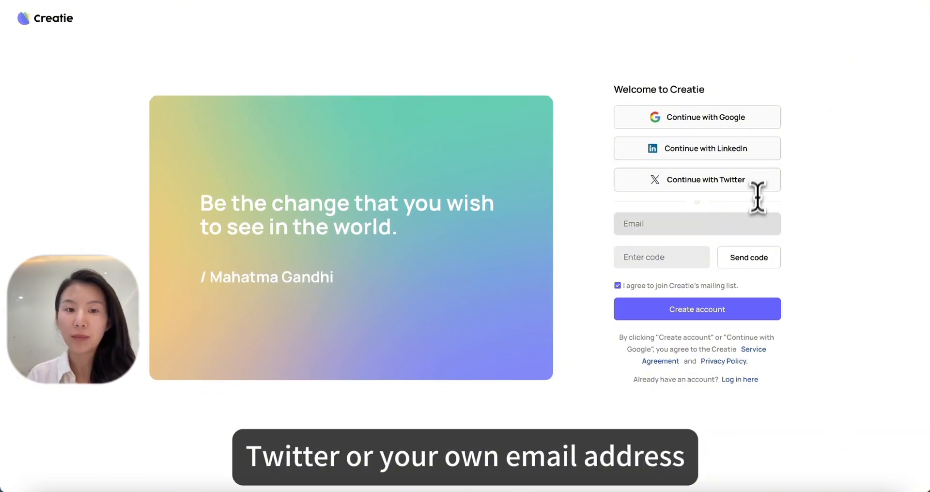
{"action": "left_click", "coordinate": [757, 223]}
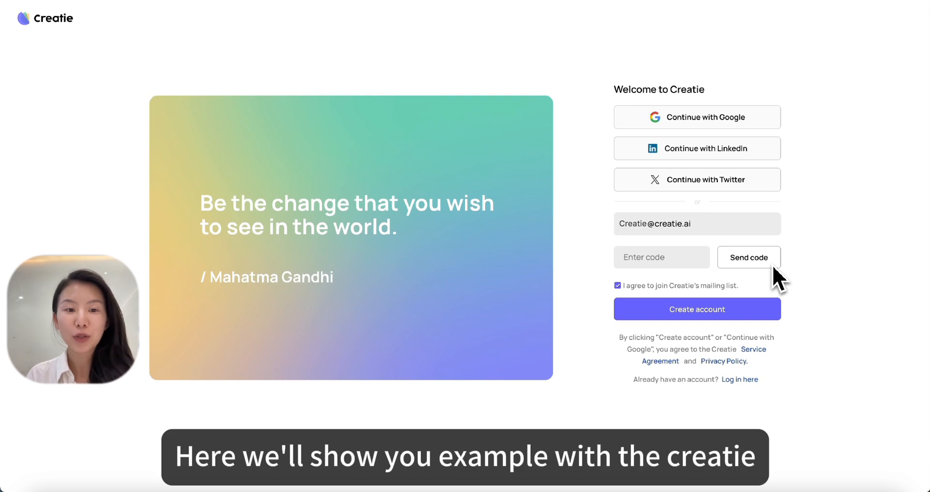
{"action": "left_click", "coordinate": [772, 265]}
{"action": "left_click", "coordinate": [701, 261]}
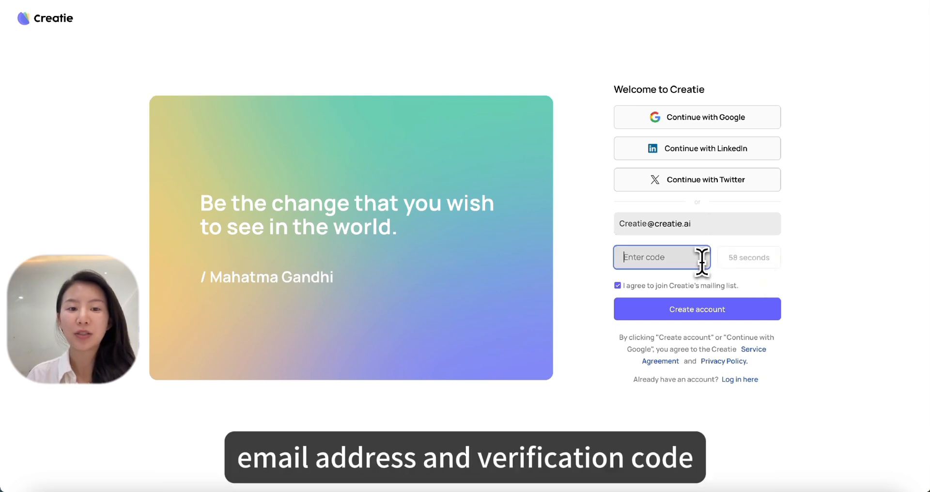
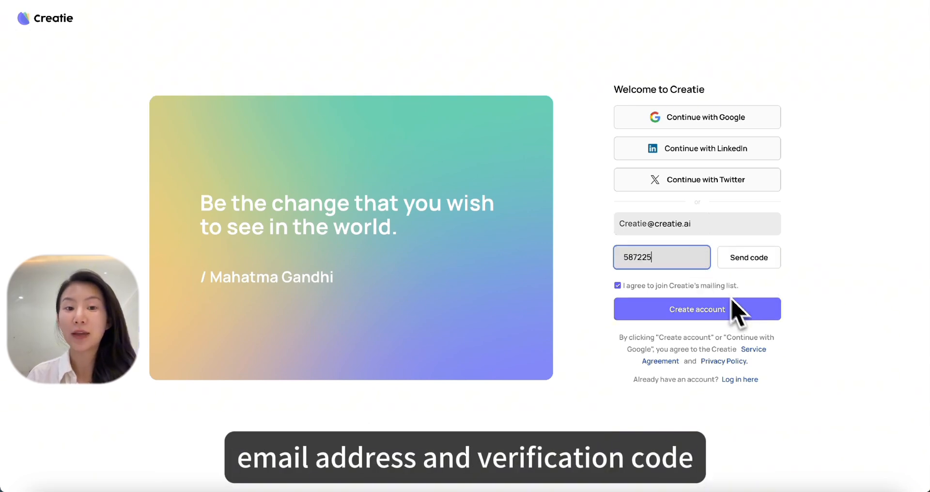
{"action": "left_click", "coordinate": [768, 316]}
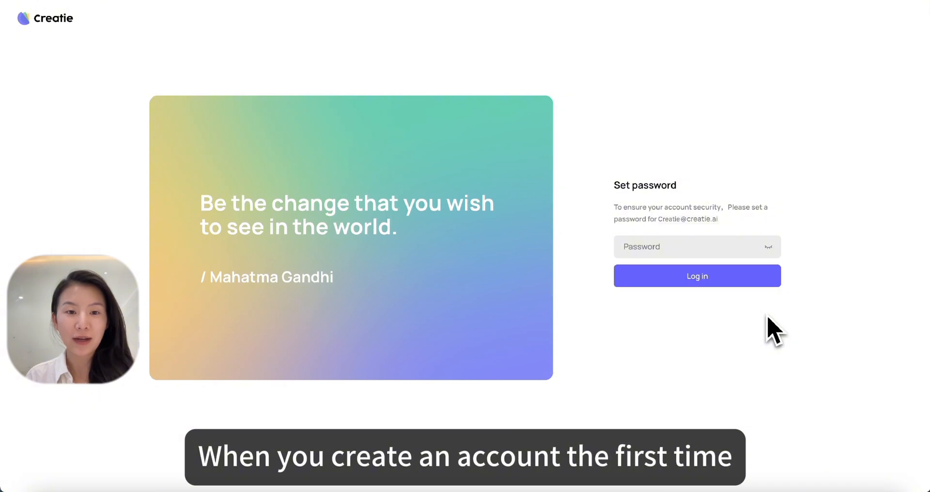
Set the new account password and log in
{"action": "left_click", "coordinate": [726, 253]}
{"action": "key", "text": "ctrl+v"}
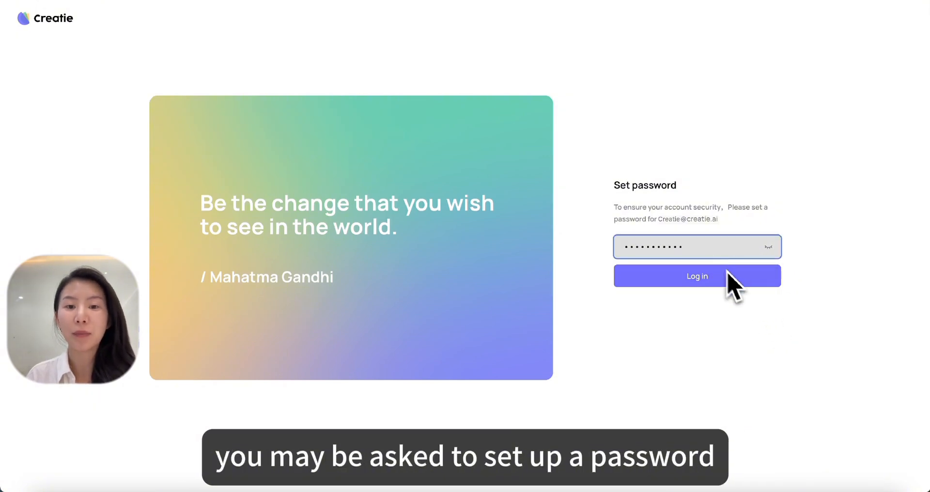
{"action": "left_click", "coordinate": [751, 279]}
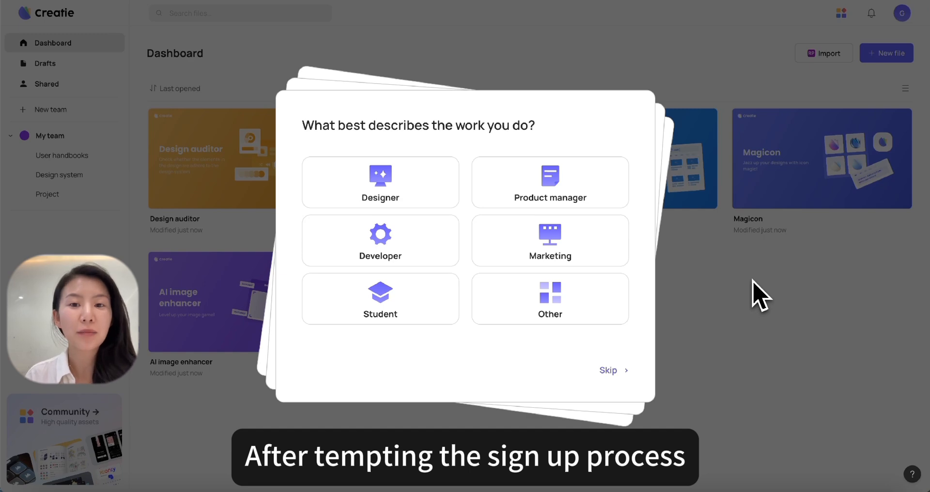
Answer onboarding as a Designer at a start-up, finish the Creatie's team setup, and start exploring
{"action": "left_click", "coordinate": [438, 206]}
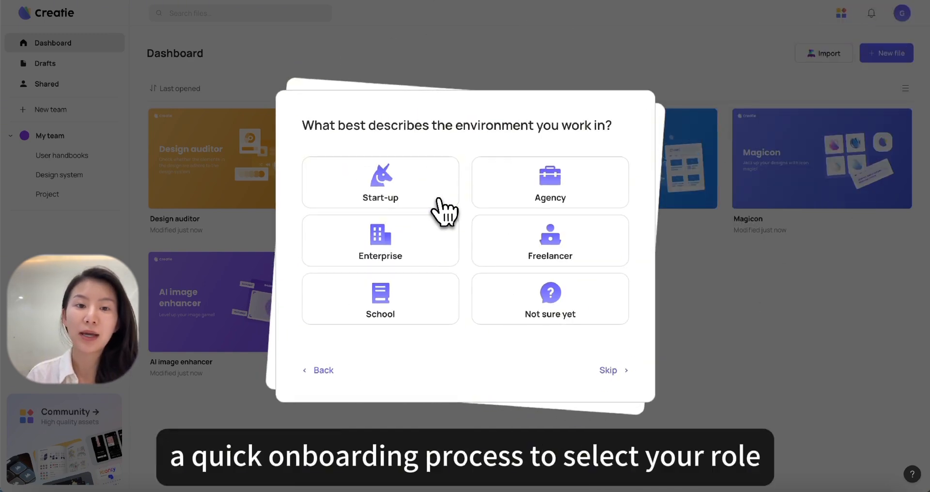
{"action": "left_click", "coordinate": [426, 201]}
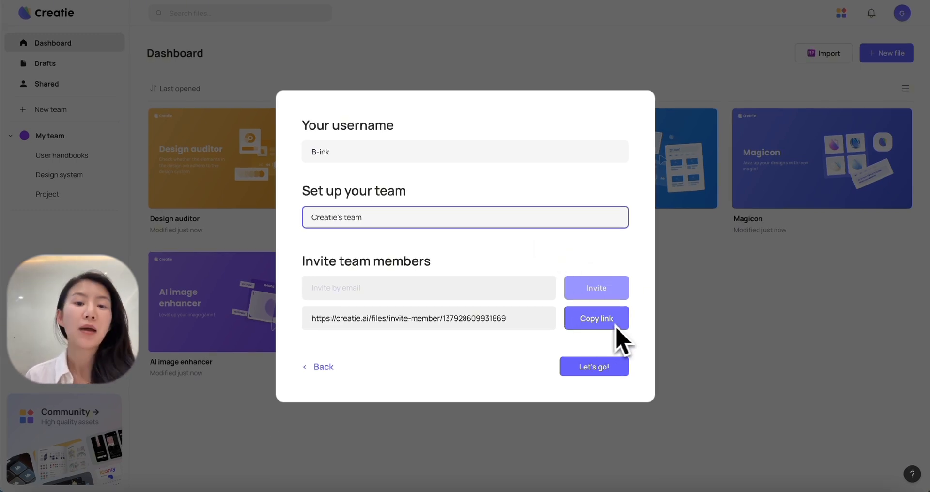
{"action": "left_click", "coordinate": [625, 372]}
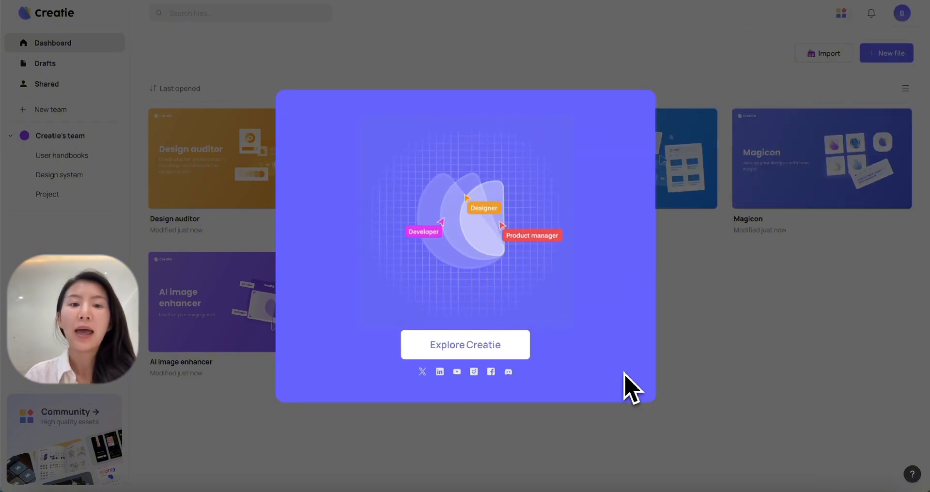
{"action": "left_click", "coordinate": [525, 356]}
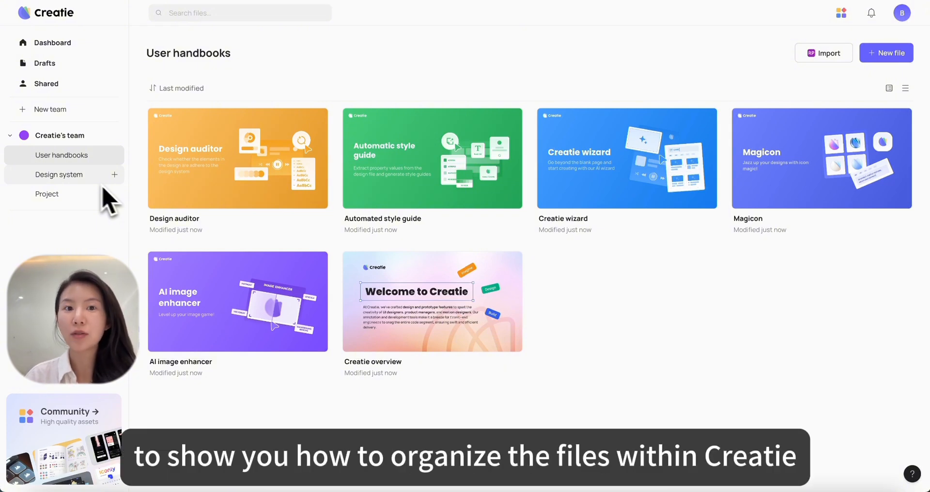
Browse the Design system and Project folders, then open the Creatie's team overview page
{"action": "left_click", "coordinate": [75, 180]}
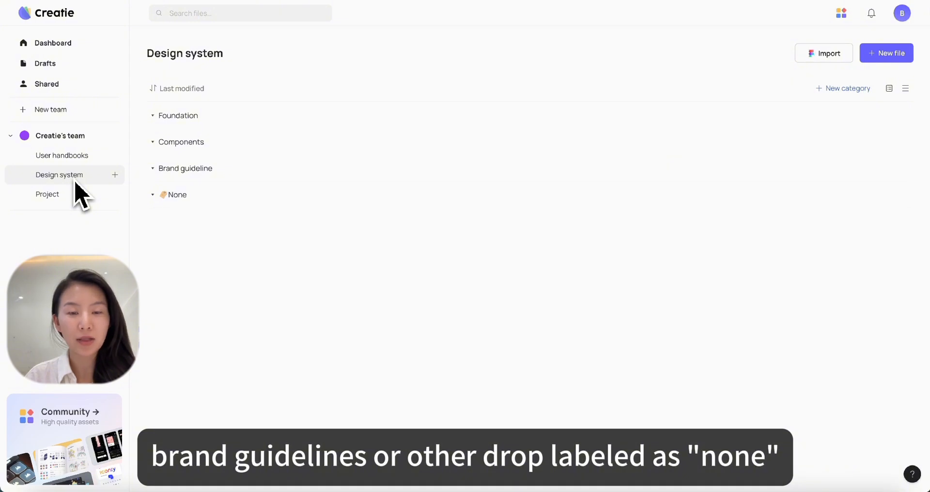
{"action": "left_click", "coordinate": [74, 195]}
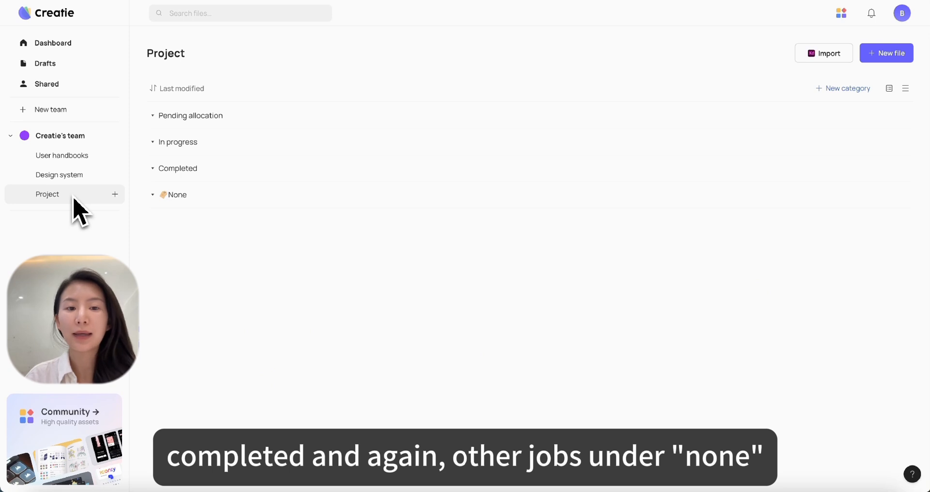
{"action": "left_click", "coordinate": [79, 140]}
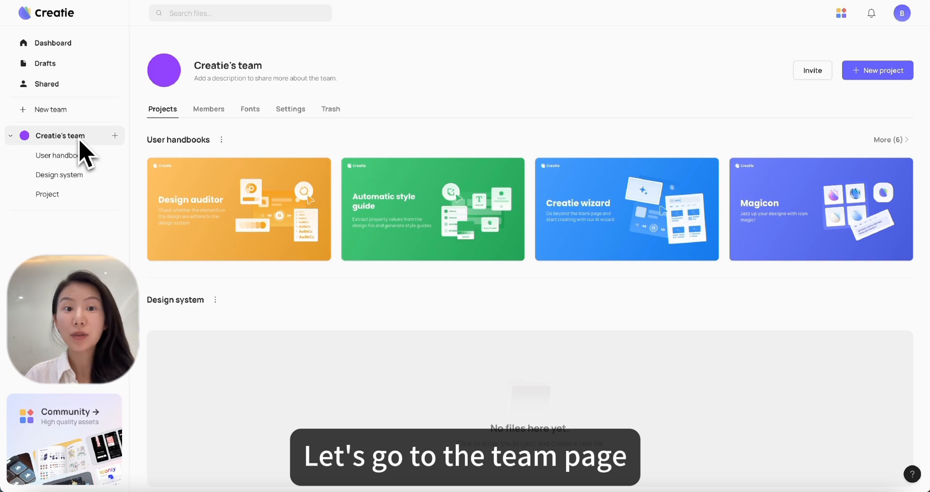
Check the team's Members, Fonts, Settings and Trash tabs, ending back on Members
{"action": "left_click", "coordinate": [206, 119]}
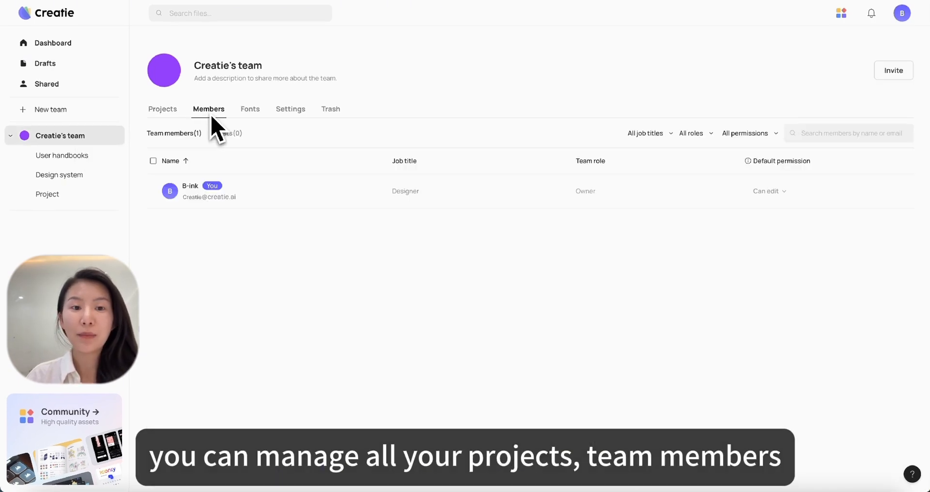
{"action": "left_click", "coordinate": [251, 114]}
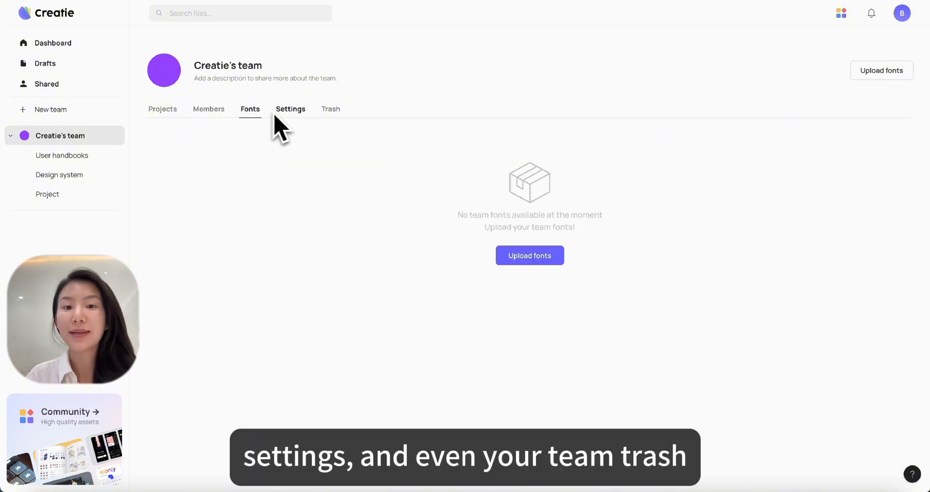
{"action": "left_click", "coordinate": [276, 117]}
{"action": "left_click", "coordinate": [331, 119]}
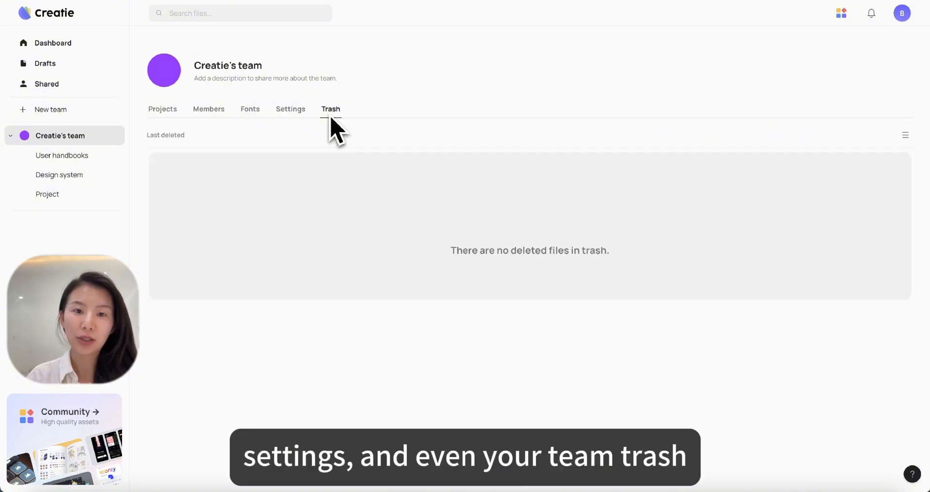
{"action": "left_click", "coordinate": [223, 117]}
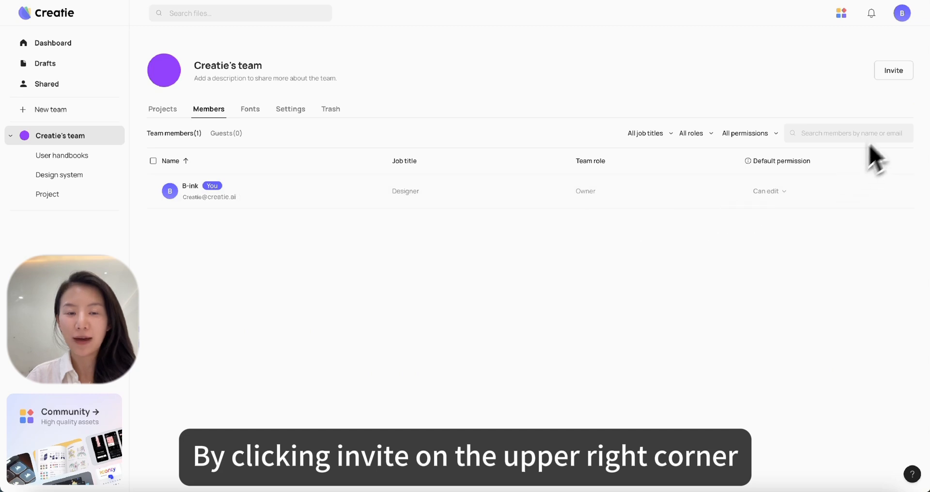
Invite a teammate by e-mail to Creatie's team with can edit permission
{"action": "left_click", "coordinate": [893, 71]}
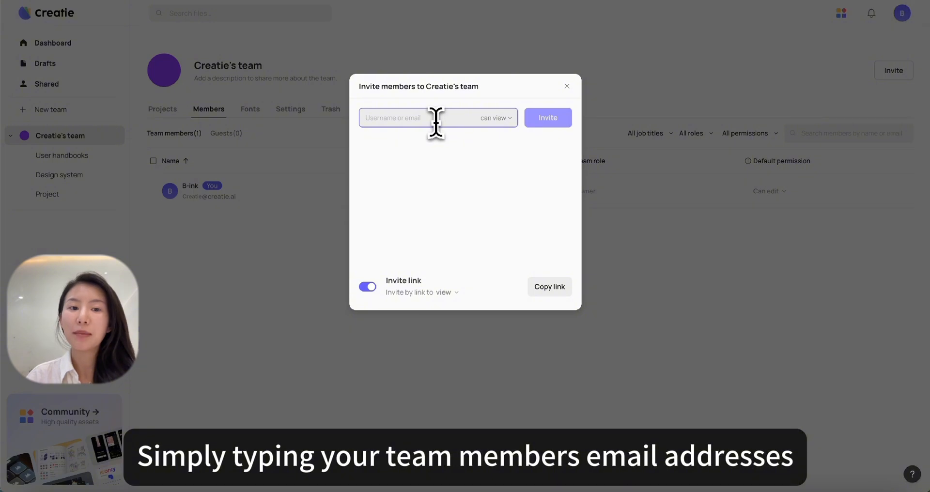
{"action": "key", "text": "super+v"}
{"action": "left_click", "coordinate": [458, 145]}
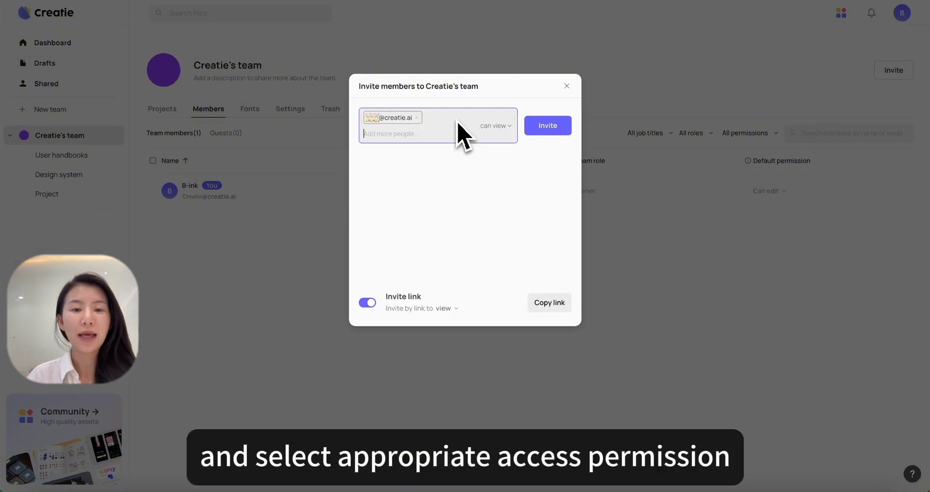
{"action": "left_click", "coordinate": [496, 126]}
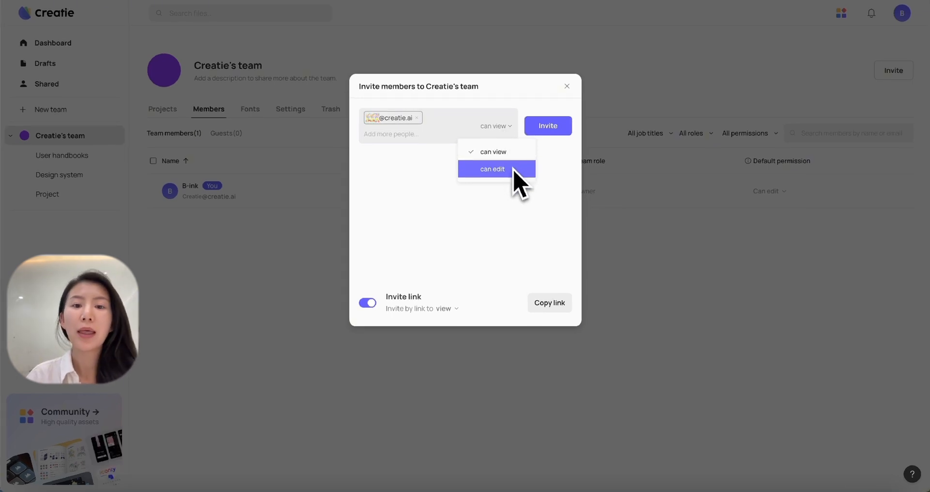
{"action": "left_click", "coordinate": [513, 170]}
{"action": "left_click", "coordinate": [566, 140]}
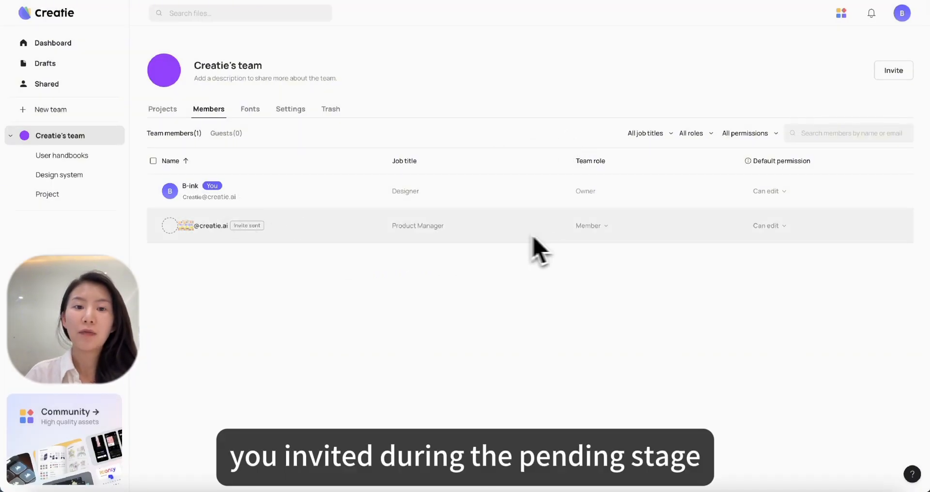
Review the invited member's role options without changing them, then view the Guests tab
{"action": "left_click", "coordinate": [606, 228]}
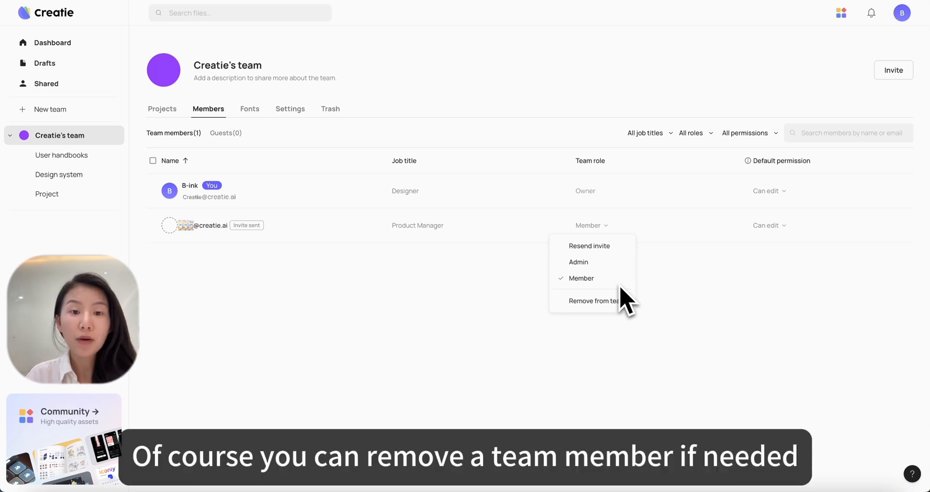
{"action": "left_click", "coordinate": [659, 310]}
{"action": "left_click", "coordinate": [228, 134]}
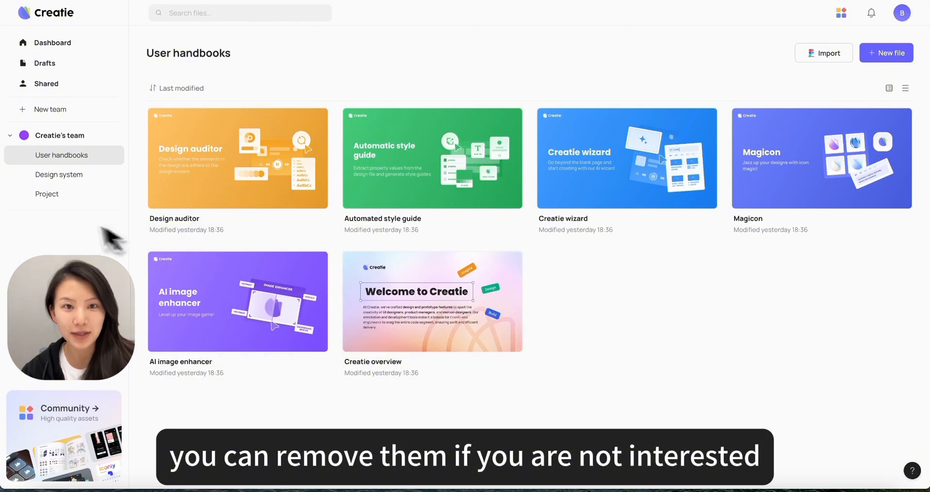
Create a new file in the Project folder and rename it to Design
{"action": "left_click", "coordinate": [46, 196]}
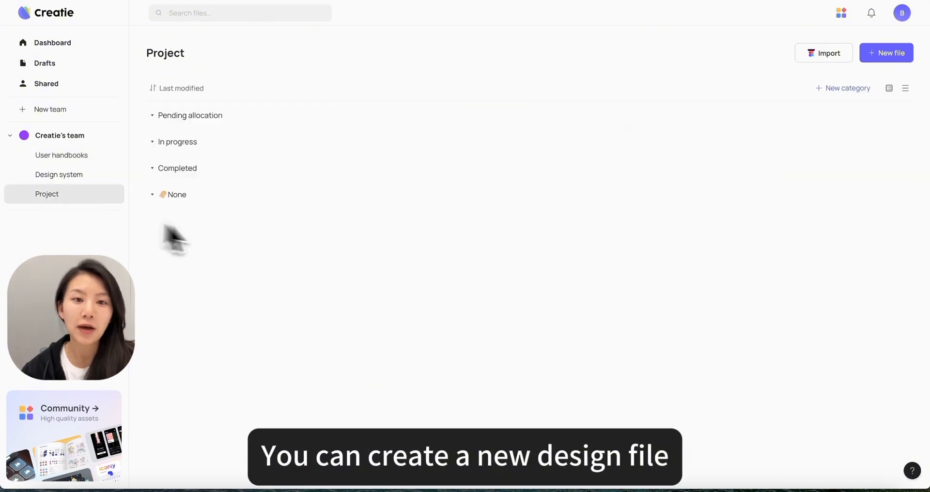
{"action": "left_click", "coordinate": [884, 63]}
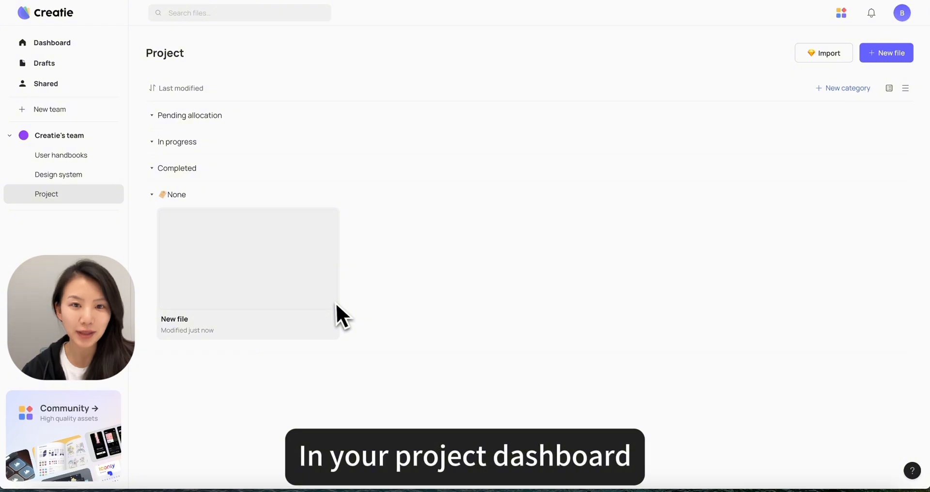
{"action": "left_click", "coordinate": [331, 302]}
{"action": "right_click", "coordinate": [301, 321]}
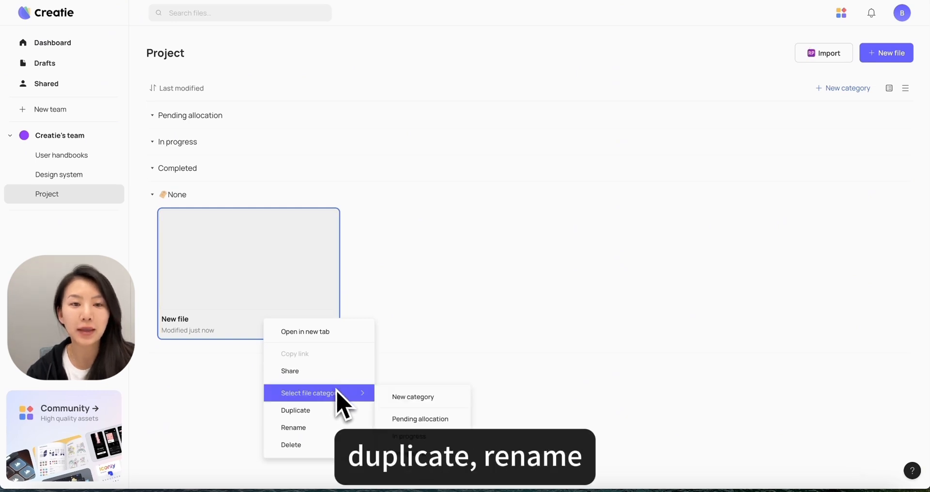
{"action": "left_click", "coordinate": [334, 427]}
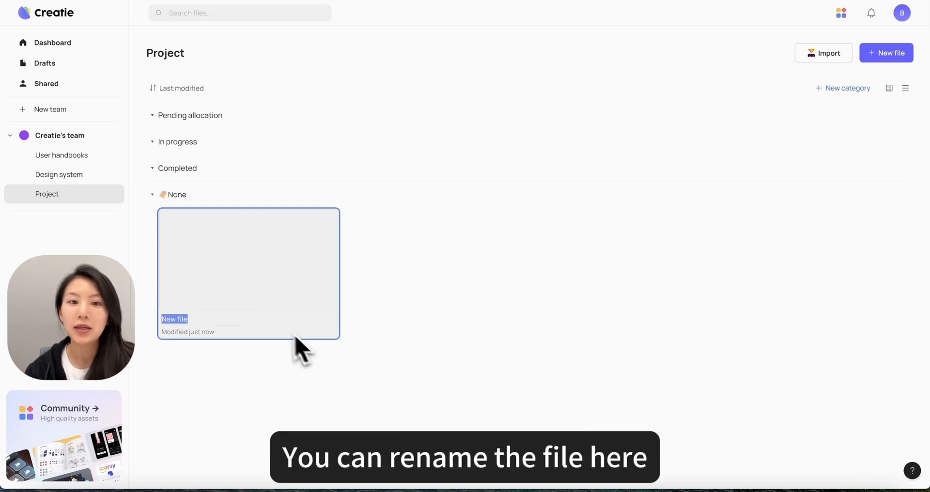
{"action": "type", "text": "Design"}
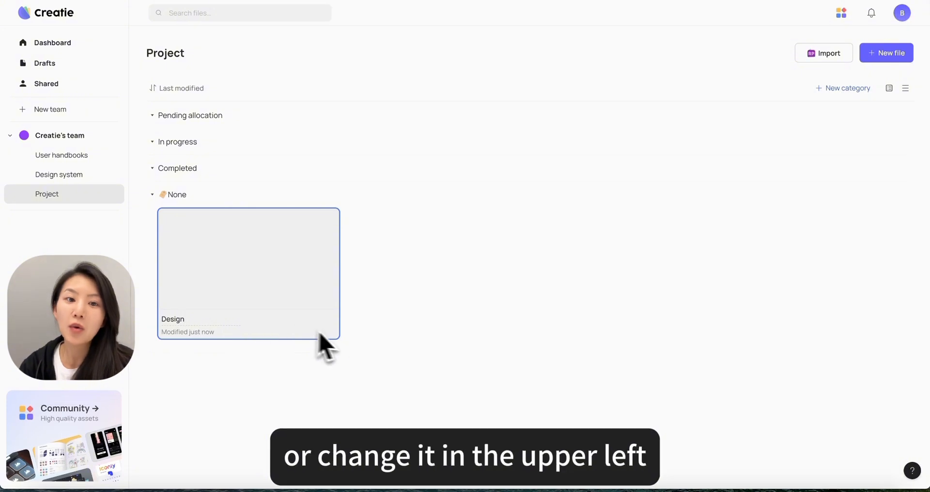
{"action": "left_click", "coordinate": [351, 339]}
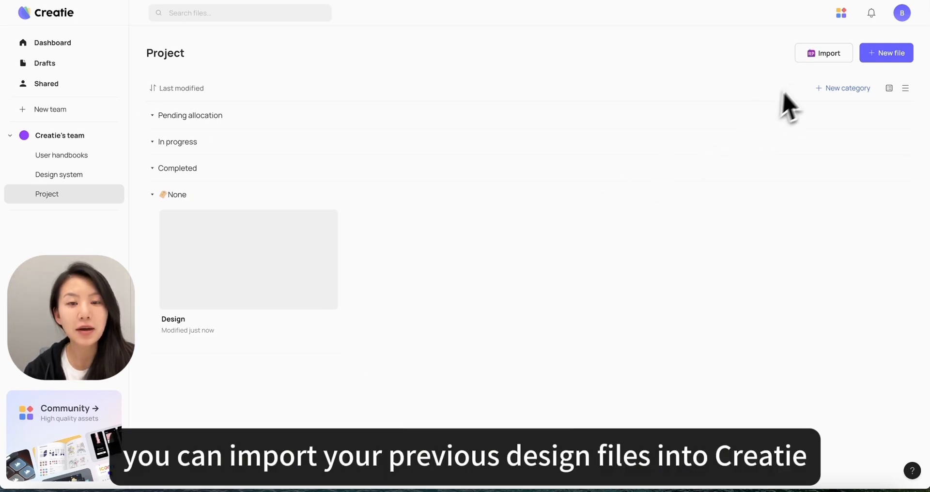
Import fruitsandvegetables.xd into Project via the Upload files drop zone and open it
{"action": "left_click", "coordinate": [822, 53]}
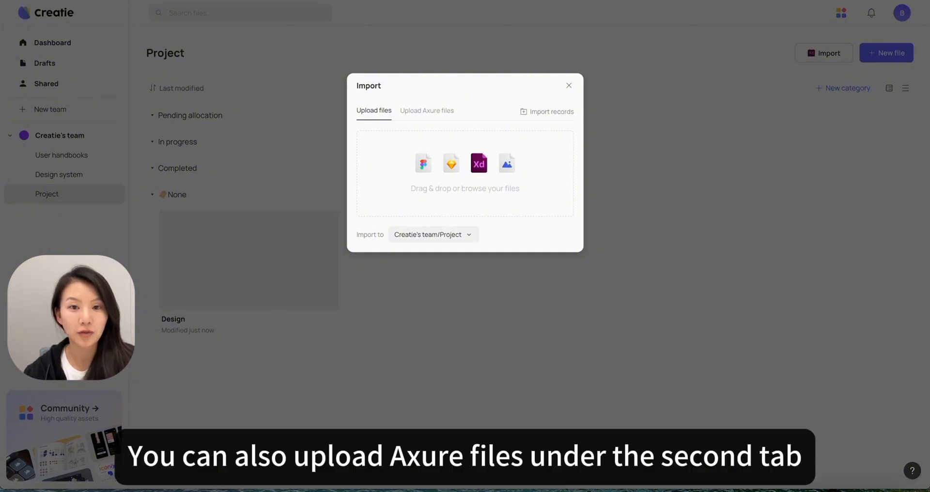
{"action": "left_click_drag", "start_coordinate": [668, 0], "coordinate": [511, 181]}
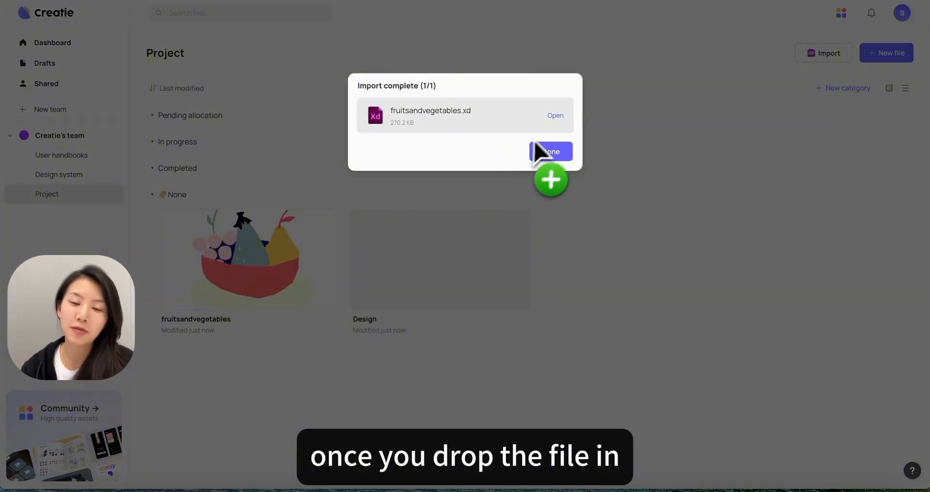
{"action": "left_click", "coordinate": [556, 118]}
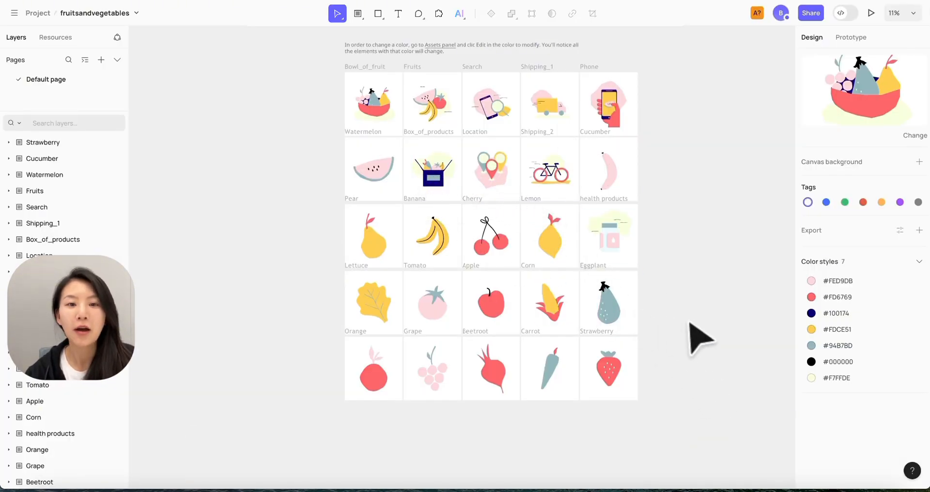
{"action": "scroll", "coordinate": [550, 319], "scroll_direction": "up", "scroll_amount": 5}
{"action": "scroll", "coordinate": [546, 317], "scroll_direction": "up", "scroll_amount": 2}
{"action": "scroll", "coordinate": [546, 317], "scroll_direction": "left", "scroll_amount": 5}
{"action": "scroll", "coordinate": [546, 317], "scroll_direction": "up", "scroll_amount": 7}
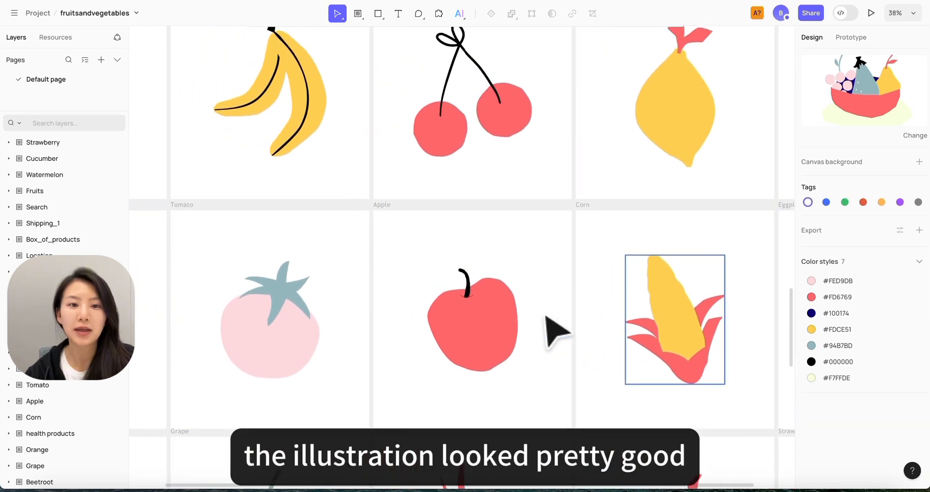
{"action": "scroll", "coordinate": [546, 317], "scroll_direction": "up", "scroll_amount": 2}
{"action": "scroll", "coordinate": [545, 317], "scroll_direction": "down", "scroll_amount": 5}
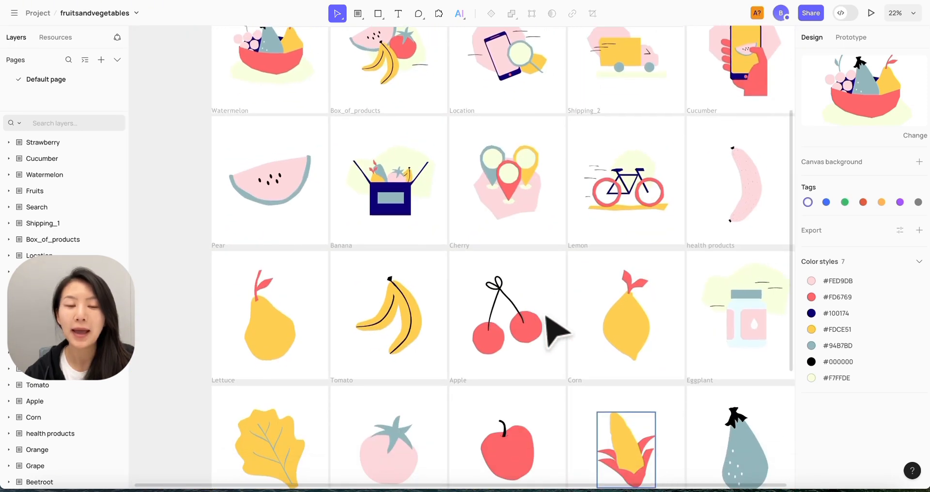
{"action": "scroll", "coordinate": [545, 317], "scroll_direction": "right", "scroll_amount": 3}
{"action": "scroll", "coordinate": [546, 317], "scroll_direction": "down", "scroll_amount": 3}
{"action": "scroll", "coordinate": [546, 317], "scroll_direction": "down", "scroll_amount": 4}
{"action": "scroll", "coordinate": [546, 316], "scroll_direction": "down", "scroll_amount": 2}
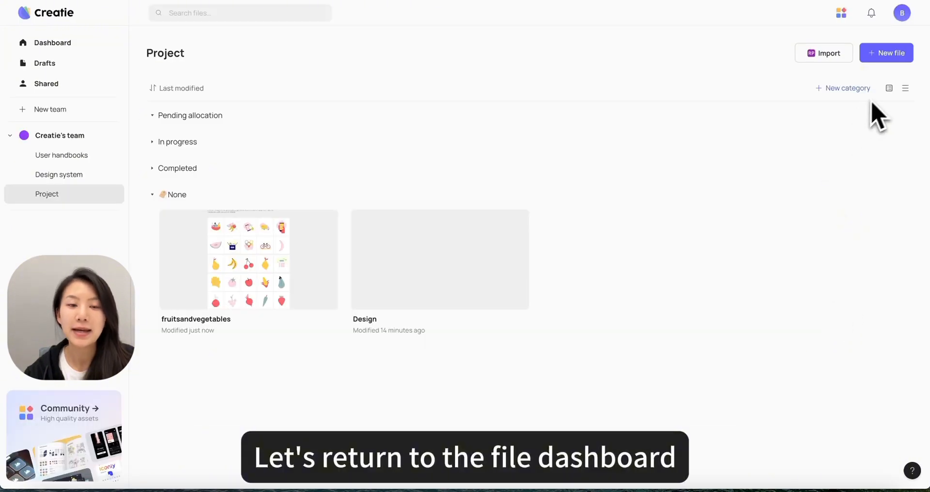
Try Default, Owner and Custom category grouping, keep custom category, and toggle list then grid view
{"action": "left_click", "coordinate": [889, 88]}
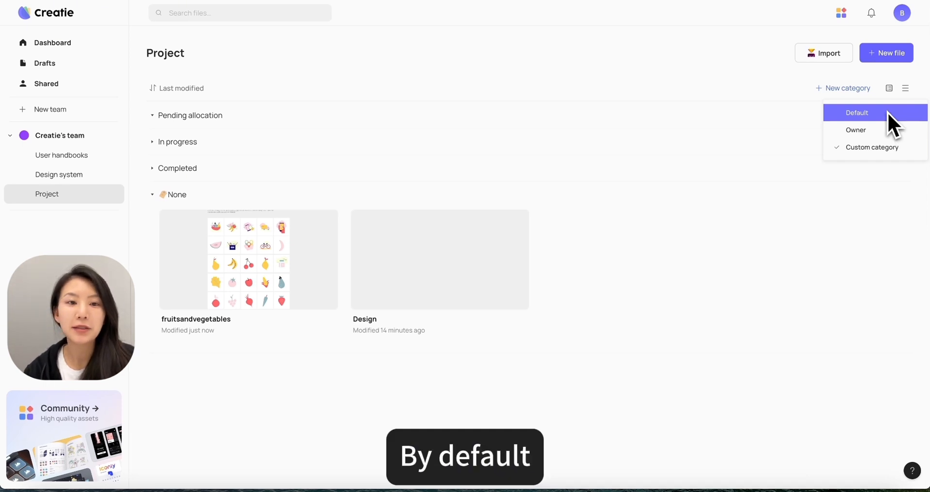
{"action": "left_click", "coordinate": [888, 112]}
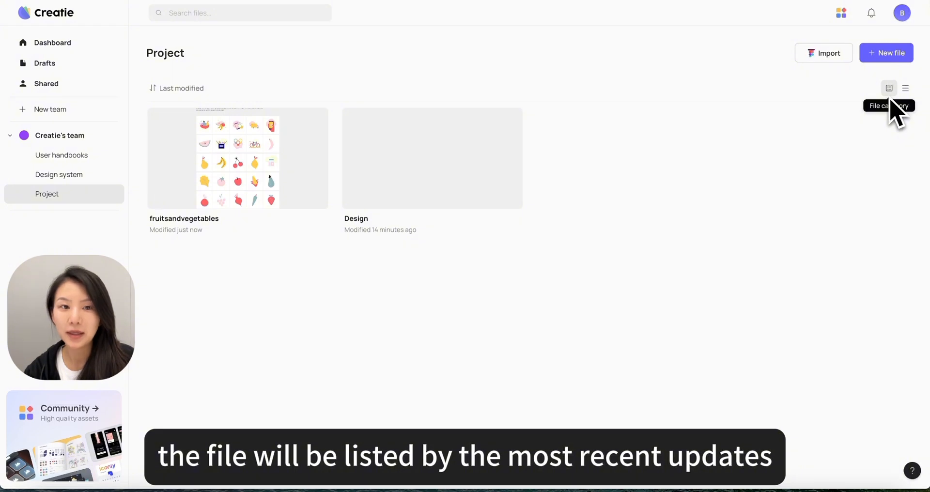
{"action": "left_click", "coordinate": [889, 92]}
{"action": "left_click", "coordinate": [885, 130]}
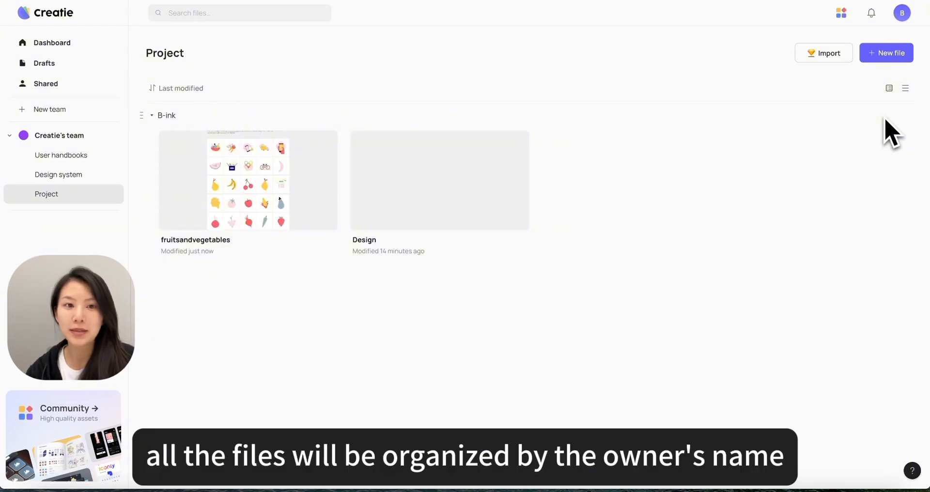
{"action": "left_click", "coordinate": [889, 89]}
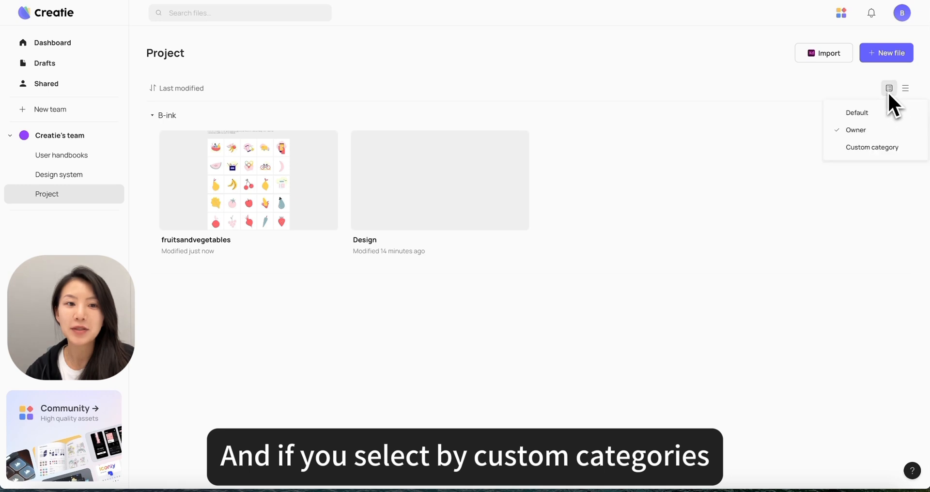
{"action": "left_click", "coordinate": [894, 146]}
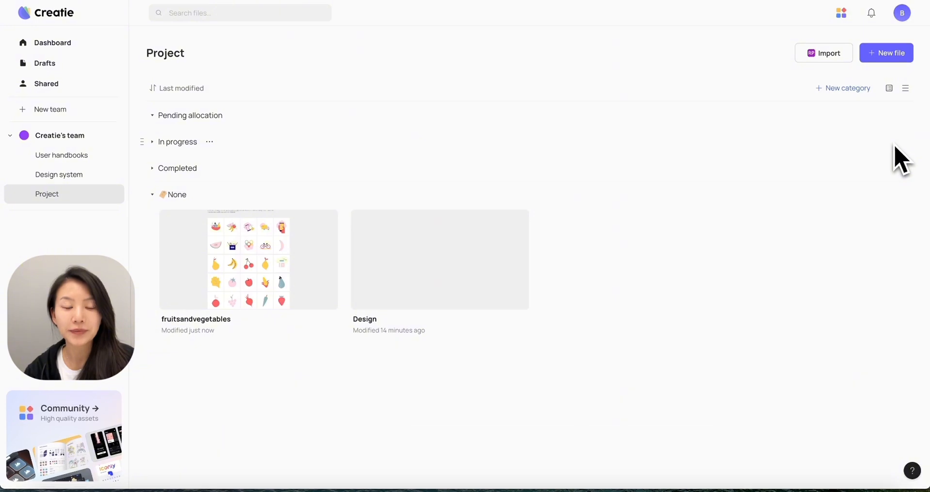
{"action": "left_click", "coordinate": [905, 88]}
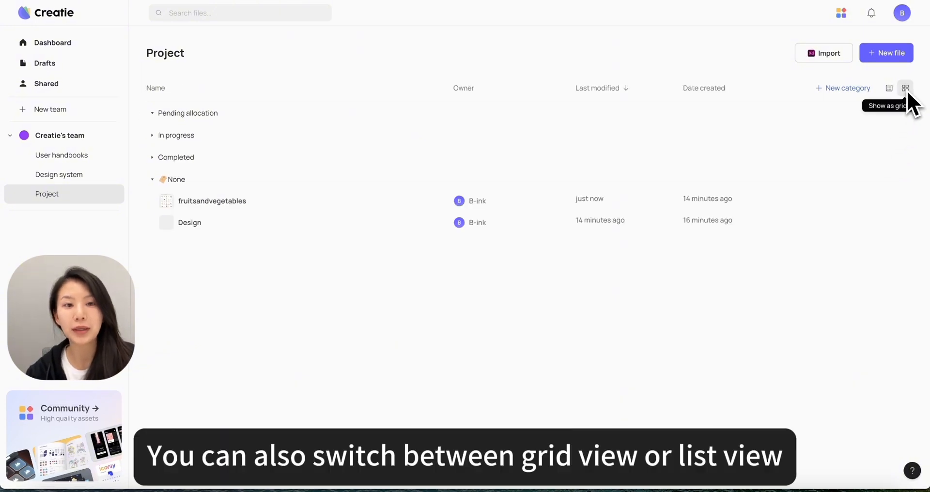
{"action": "left_click", "coordinate": [905, 88]}
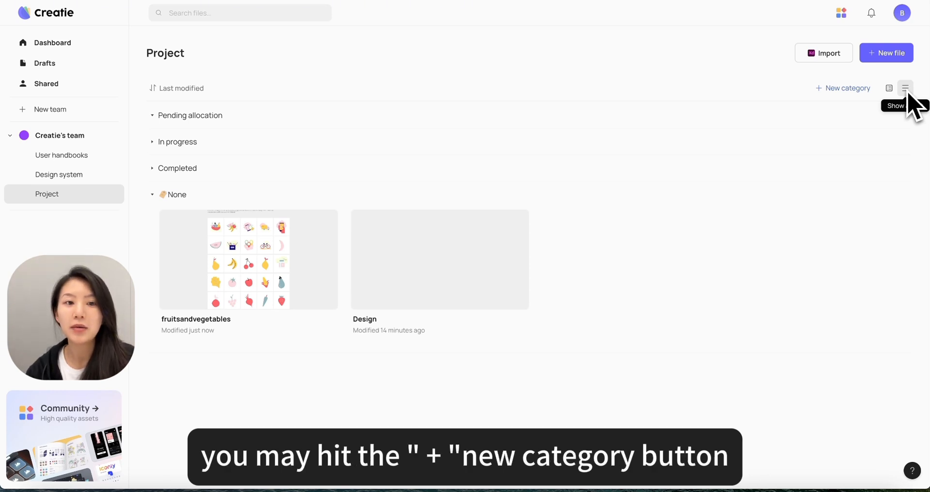
Create a new file category named UI designs
{"action": "left_click", "coordinate": [866, 89]}
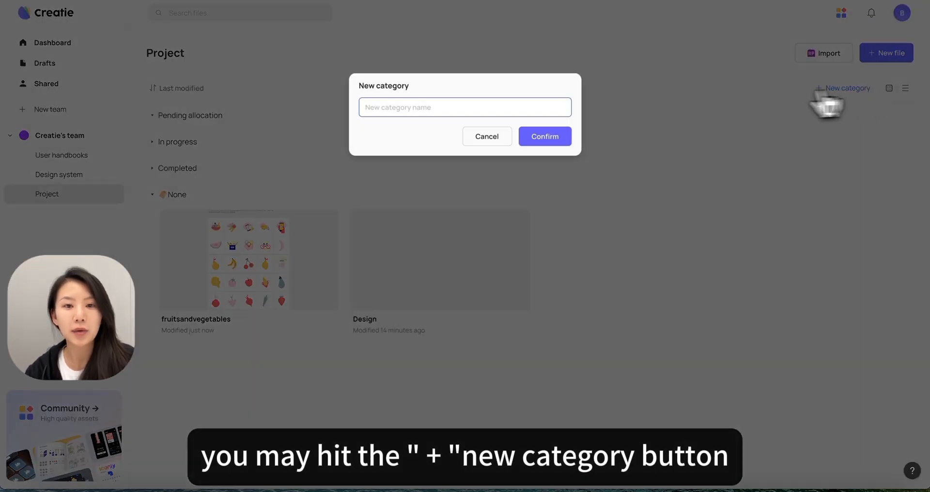
{"action": "type", "text": "UI designs"}
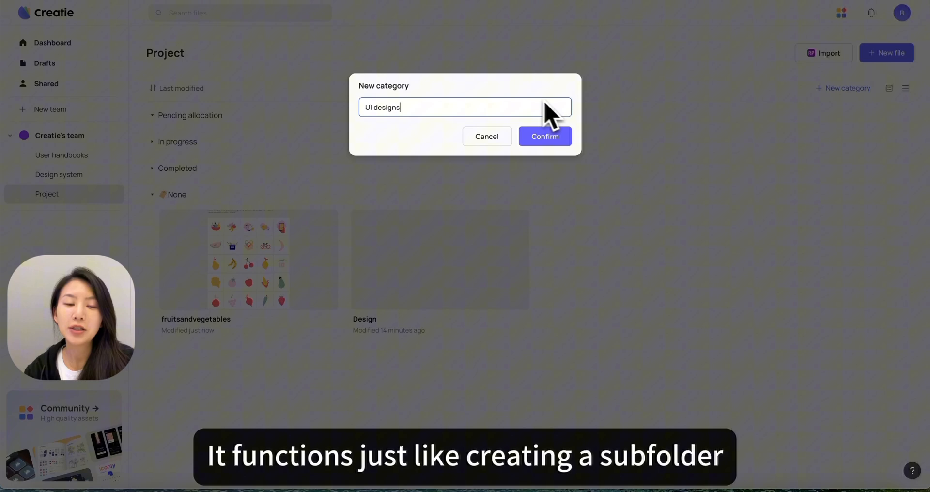
{"action": "left_click", "coordinate": [566, 140]}
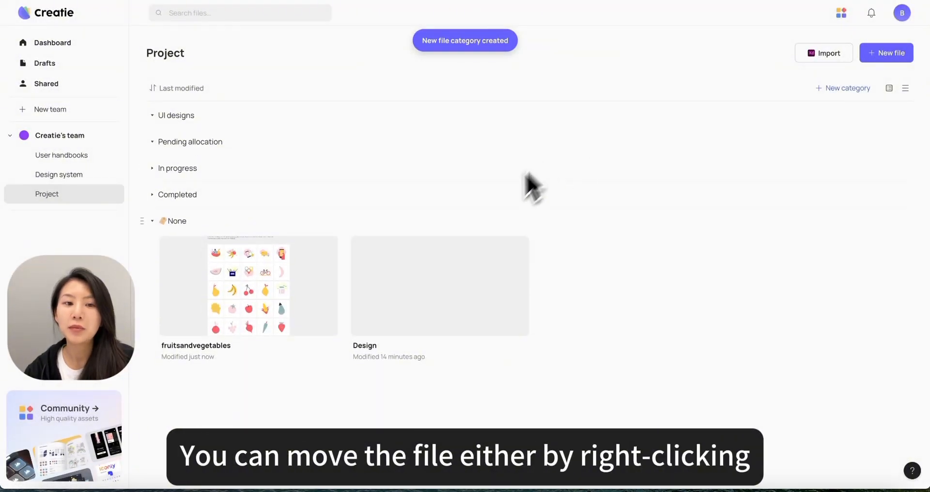
Move the Design file and fruitsandvegetables into the UI designs category
{"action": "left_click", "coordinate": [442, 299]}
{"action": "right_click", "coordinate": [454, 305]}
{"action": "mouse_move", "coordinate": [544, 376]}
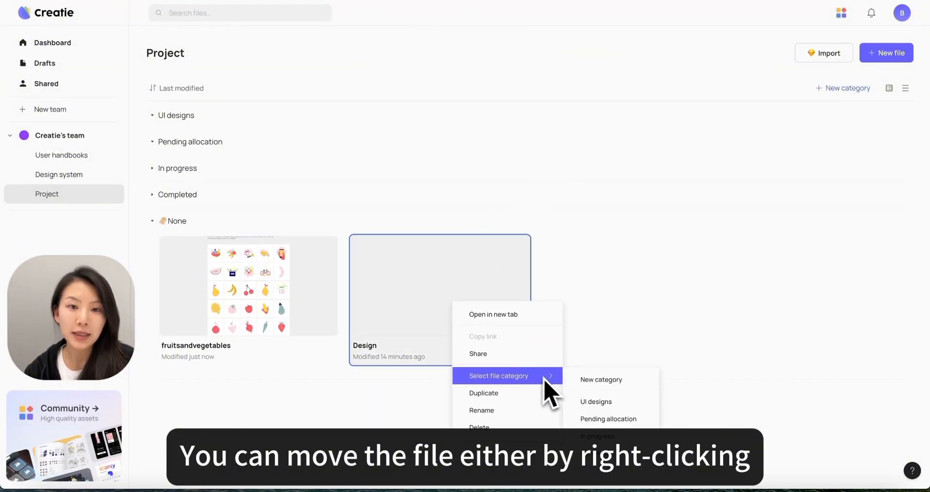
{"action": "left_click", "coordinate": [610, 403]}
{"action": "left_click_drag", "start_coordinate": [318, 396], "coordinate": [213, 125]}
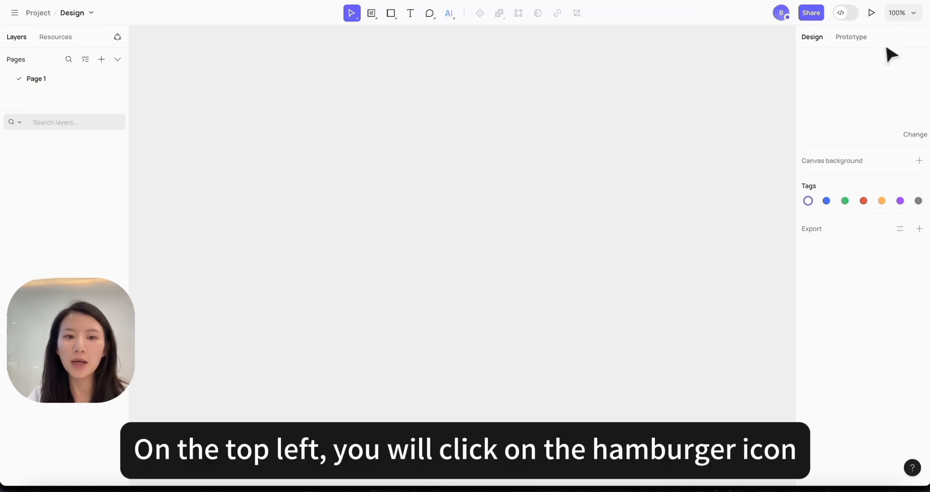
Browse the main menu's File, Edit, View, Text and Help submenus, then check File > Memory usage
{"action": "left_click", "coordinate": [18, 15]}
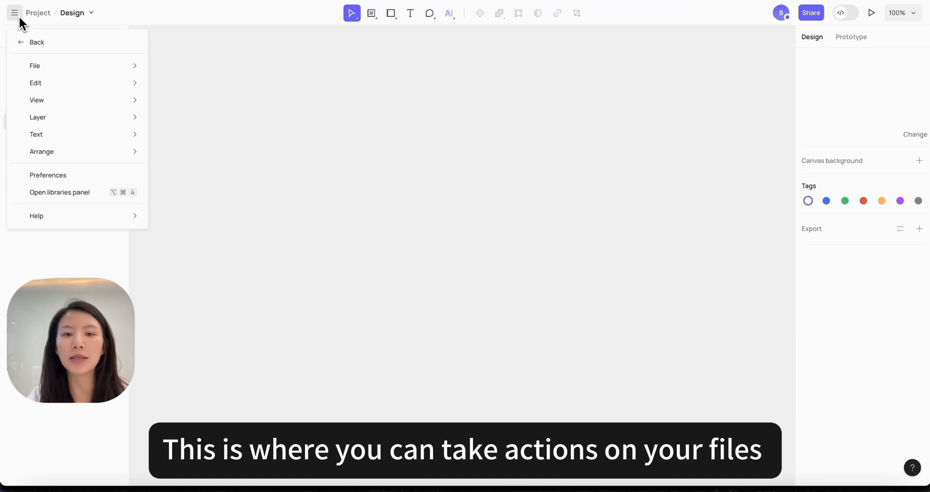
{"action": "mouse_move", "coordinate": [84, 68]}
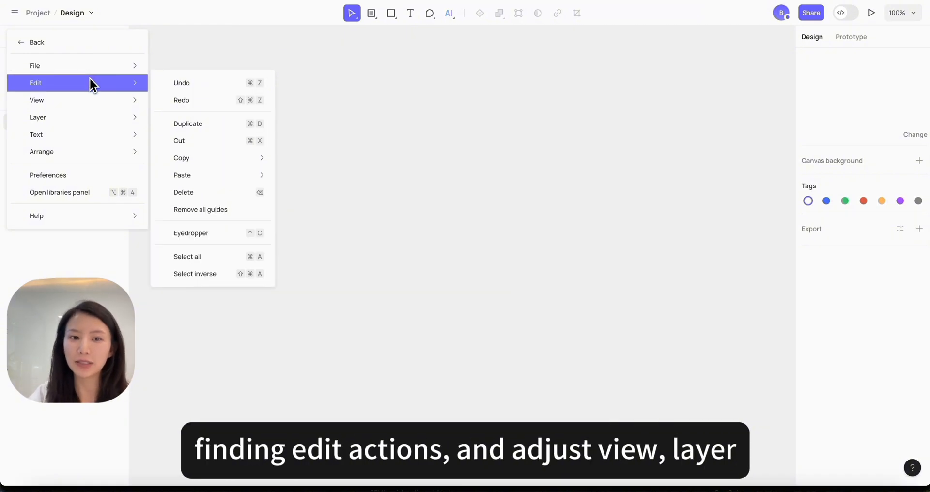
{"action": "mouse_move", "coordinate": [97, 100]}
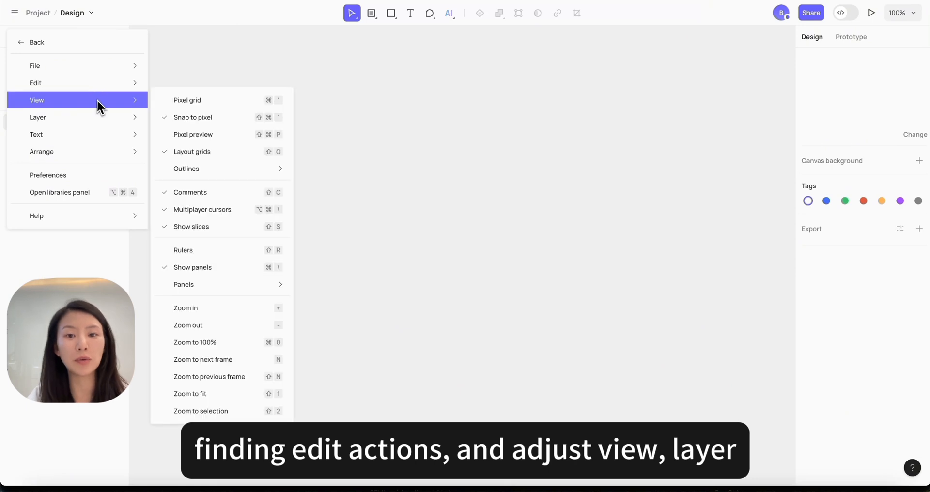
{"action": "mouse_move", "coordinate": [102, 115]}
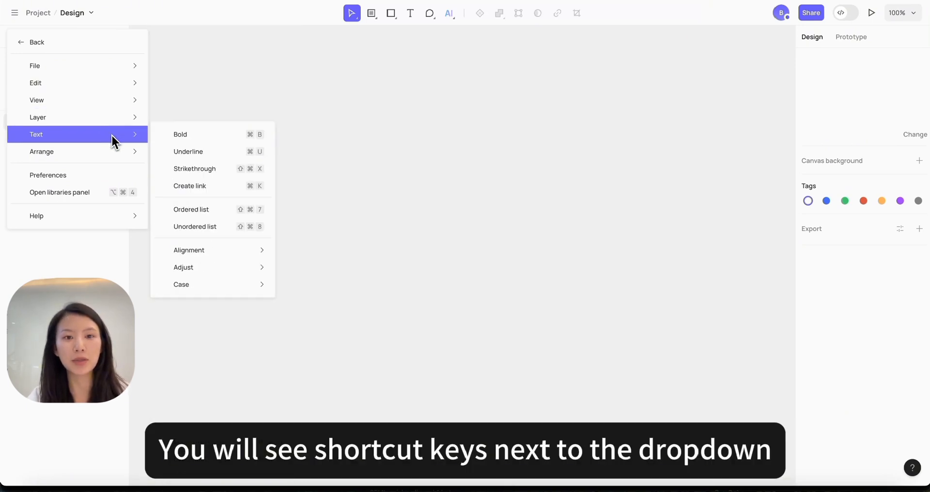
{"action": "mouse_move", "coordinate": [116, 150]}
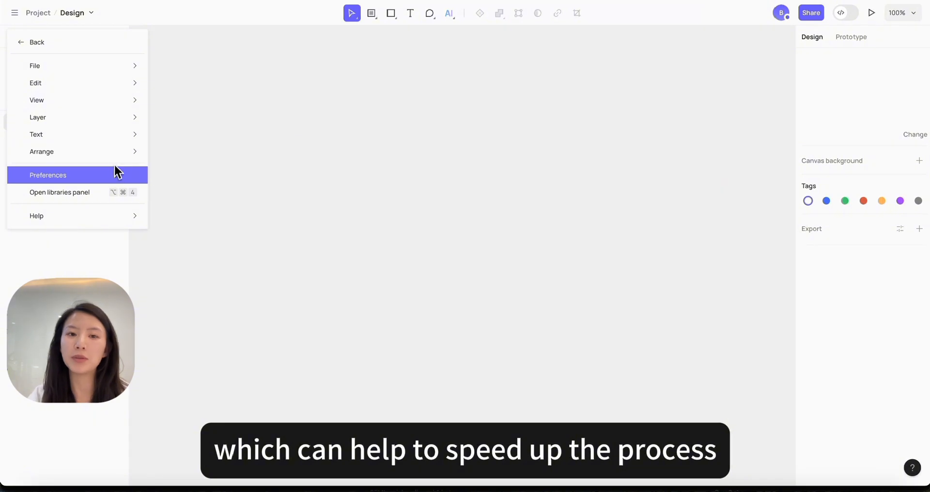
{"action": "mouse_move", "coordinate": [133, 213]}
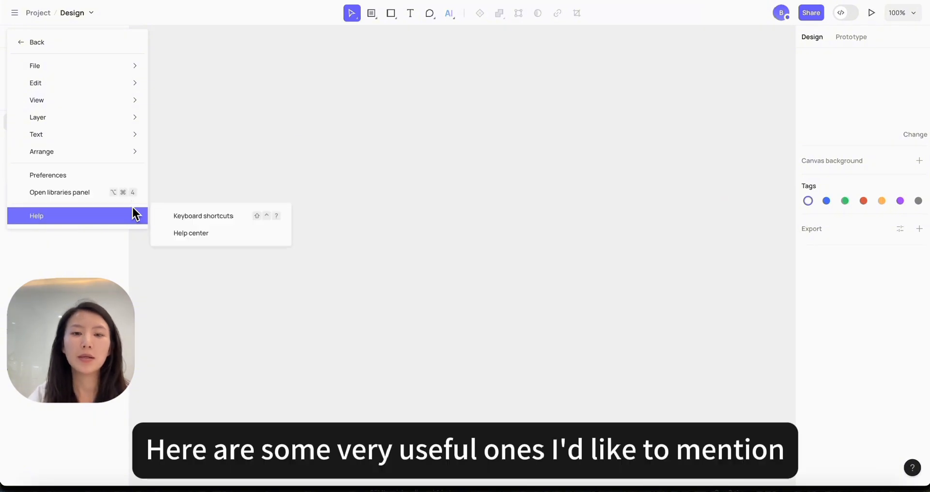
{"action": "mouse_move", "coordinate": [135, 73]}
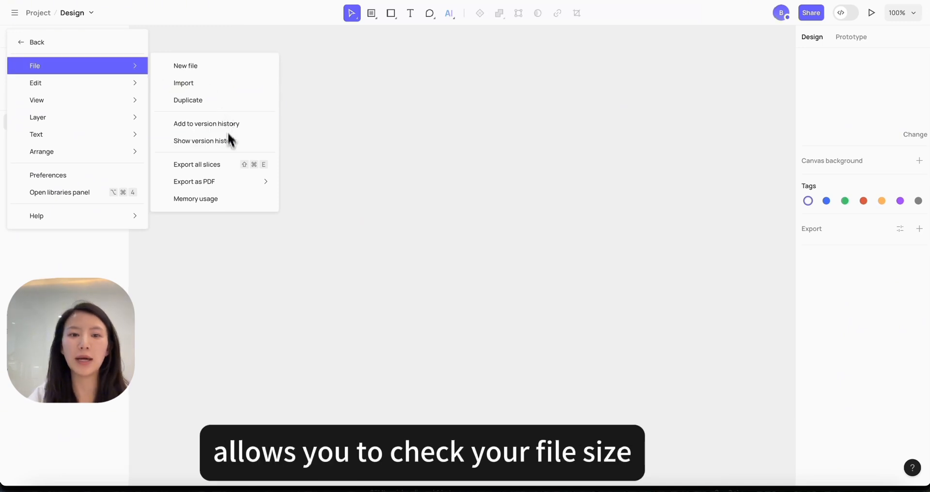
{"action": "left_click", "coordinate": [254, 199]}
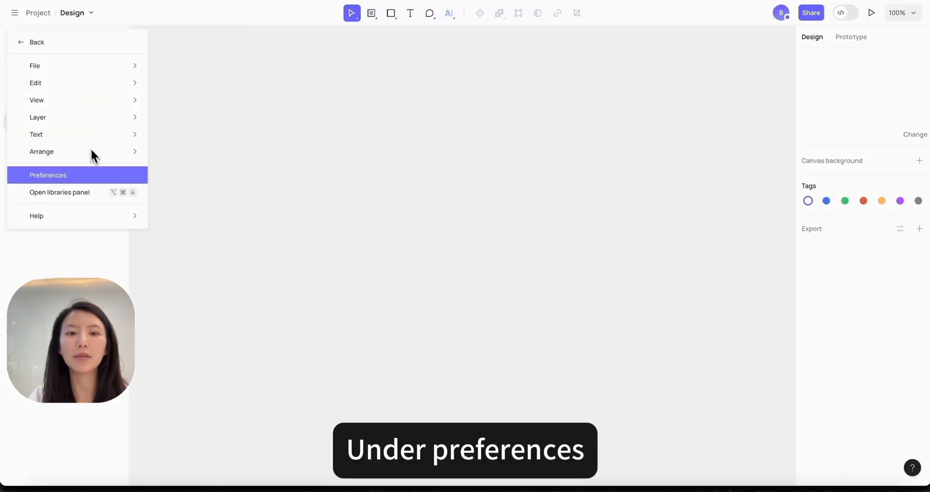
Open the full keyboard shortcuts list from the editor preferences
{"action": "left_click", "coordinate": [136, 179]}
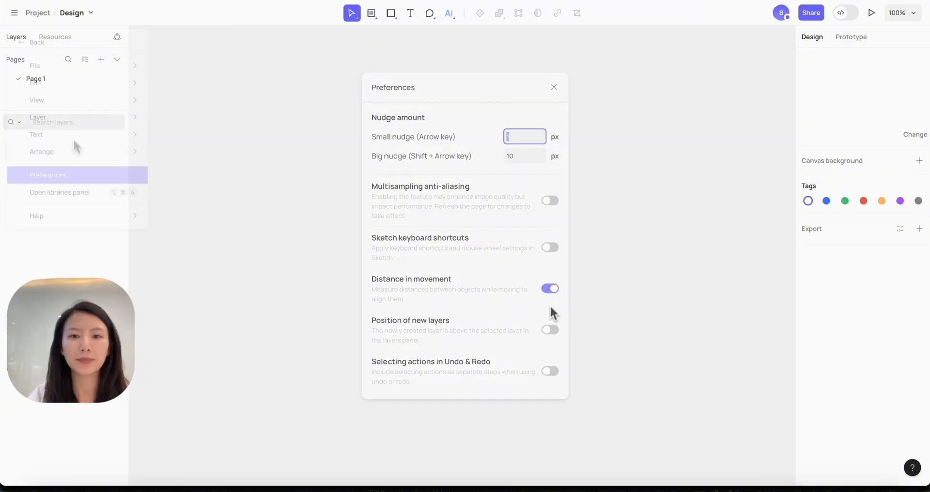
{"action": "mouse_move", "coordinate": [93, 211]}
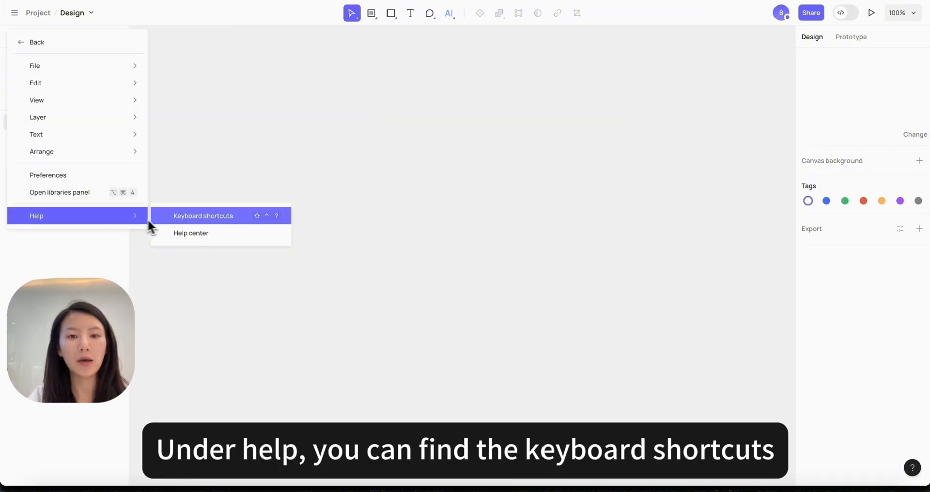
{"action": "left_click", "coordinate": [236, 223]}
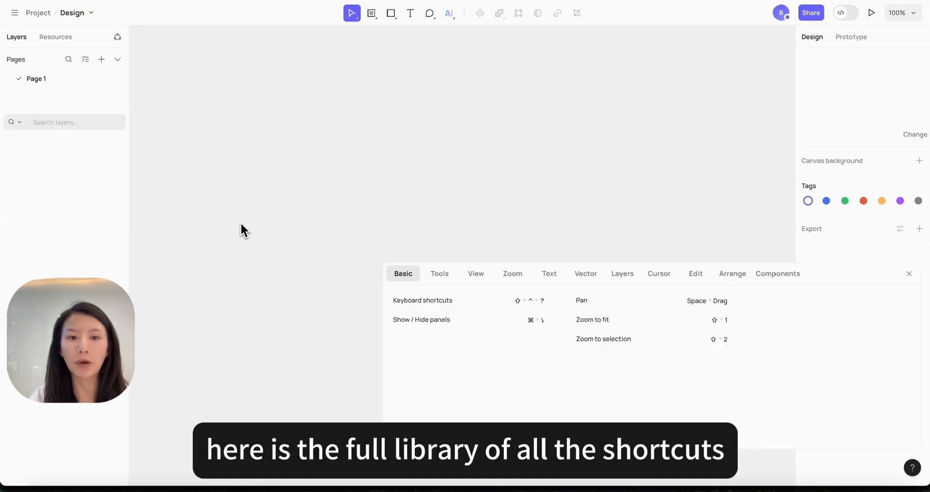
Browse the Tools, View, Zoom, Text and Vector shortcut groups, then show the Design file's menu
{"action": "left_click", "coordinate": [444, 278]}
{"action": "left_click", "coordinate": [485, 279]}
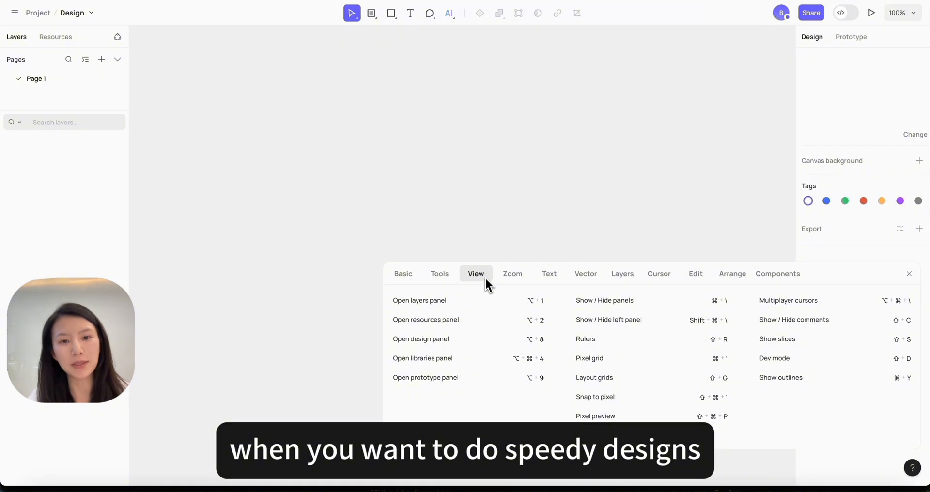
{"action": "left_click", "coordinate": [517, 279]}
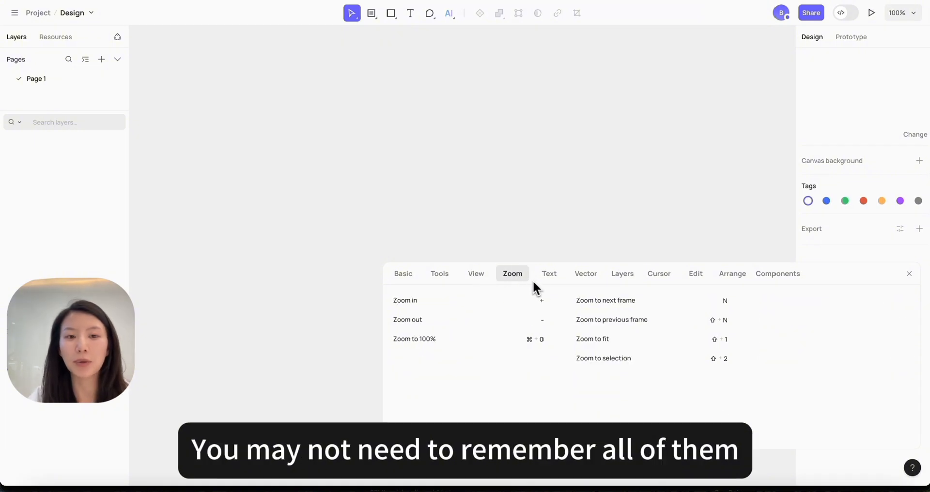
{"action": "left_click", "coordinate": [552, 279]}
{"action": "left_click", "coordinate": [585, 280]}
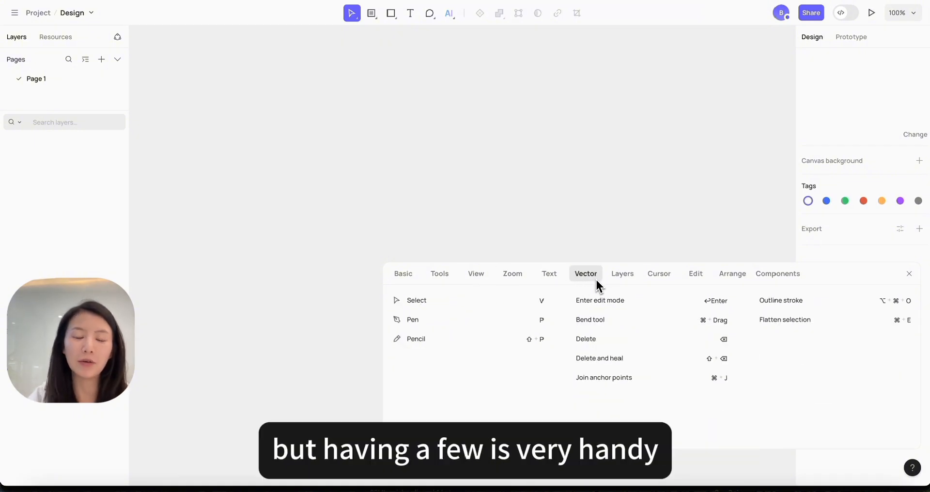
{"action": "left_click", "coordinate": [91, 14]}
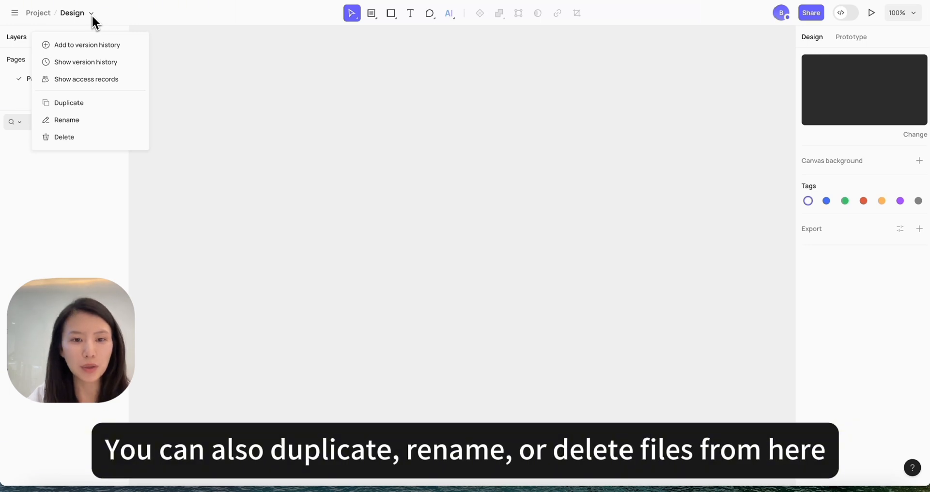
Turn on the Material 3 Design Kit library from the Resources libraries list
{"action": "left_click", "coordinate": [92, 14]}
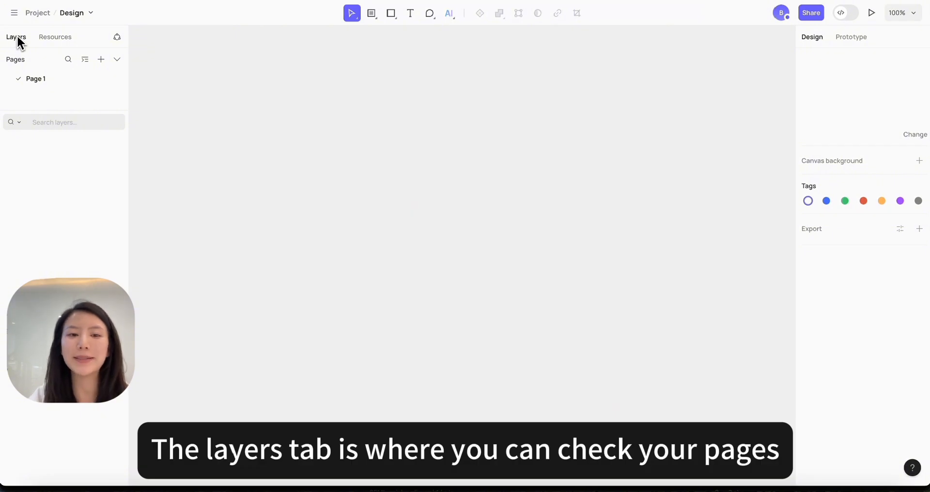
{"action": "left_click", "coordinate": [67, 42]}
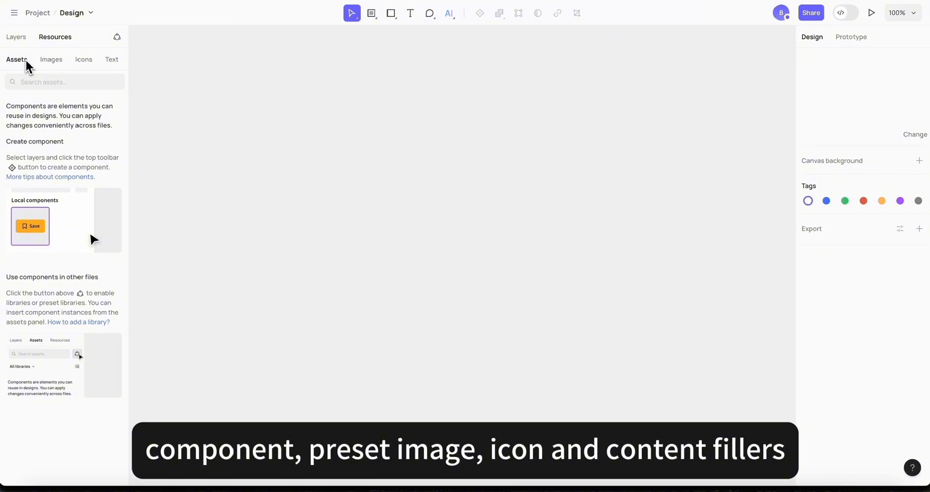
{"action": "left_click", "coordinate": [117, 38]}
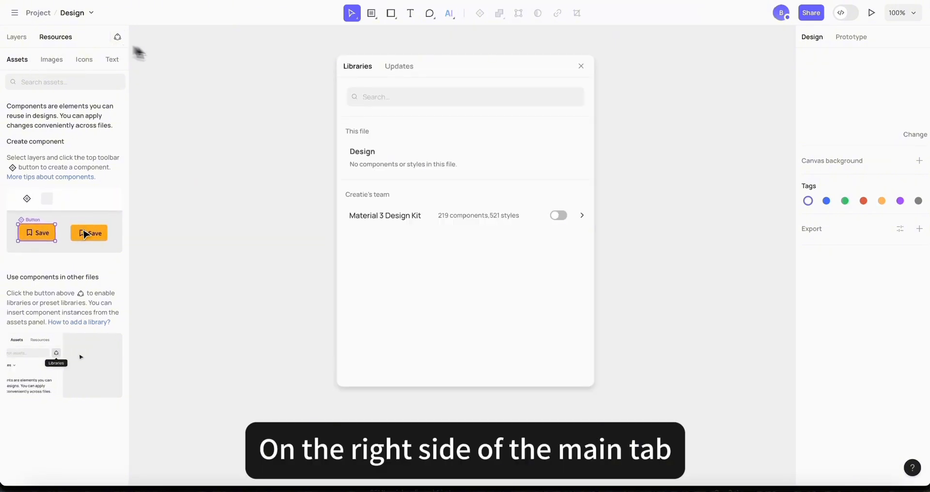
{"action": "left_click", "coordinate": [557, 216]}
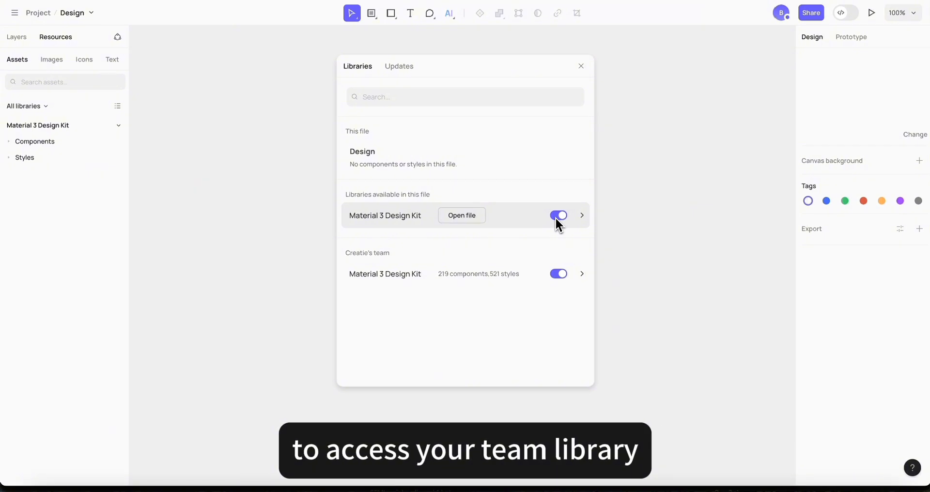
Place a stacked card and a horizontal card from the Material 3 Cards components
{"action": "left_click", "coordinate": [580, 67]}
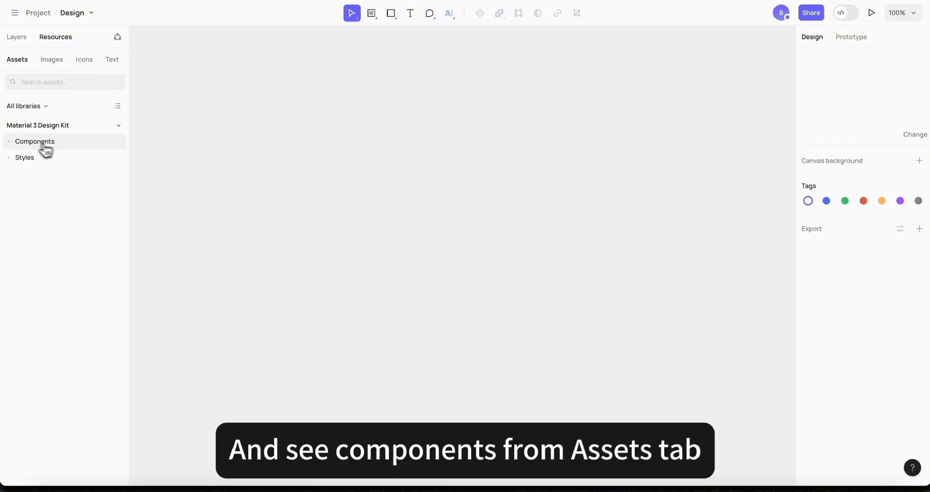
{"action": "left_click", "coordinate": [9, 143]}
{"action": "left_click", "coordinate": [28, 222]}
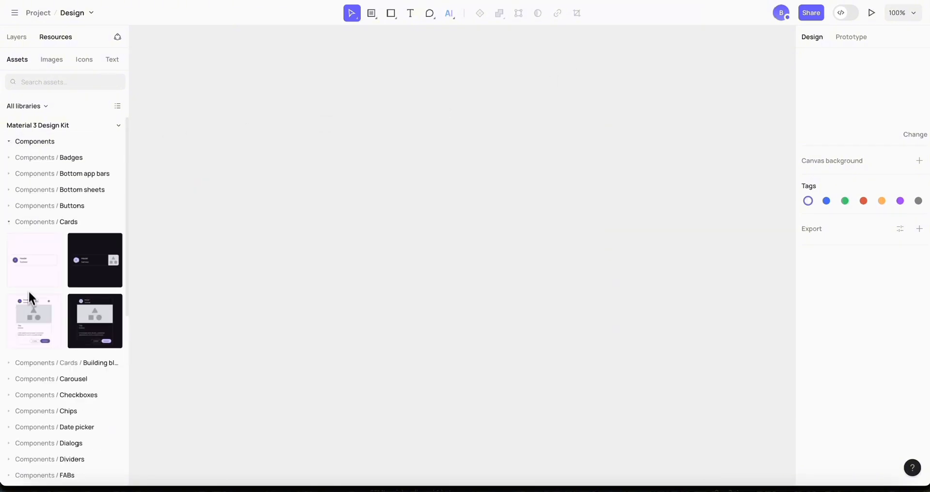
{"action": "left_click_drag", "start_coordinate": [30, 297], "coordinate": [315, 213]}
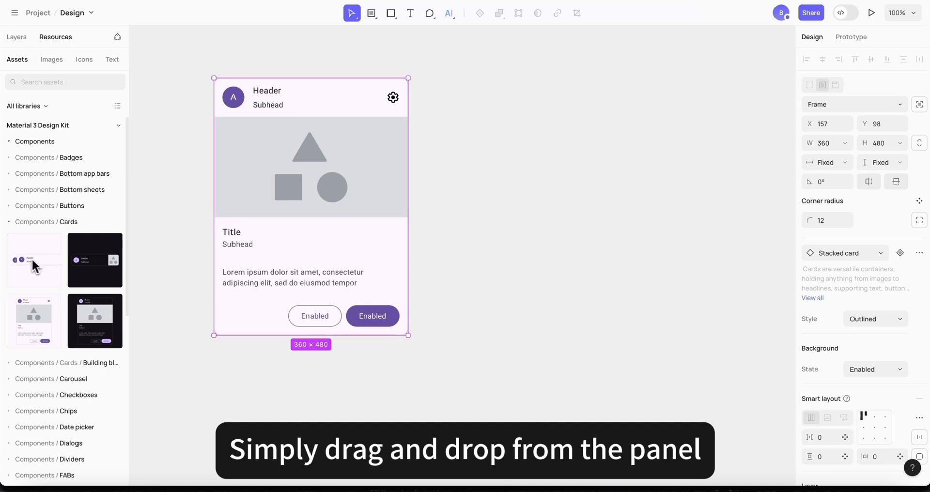
{"action": "left_click_drag", "start_coordinate": [27, 264], "coordinate": [511, 314]}
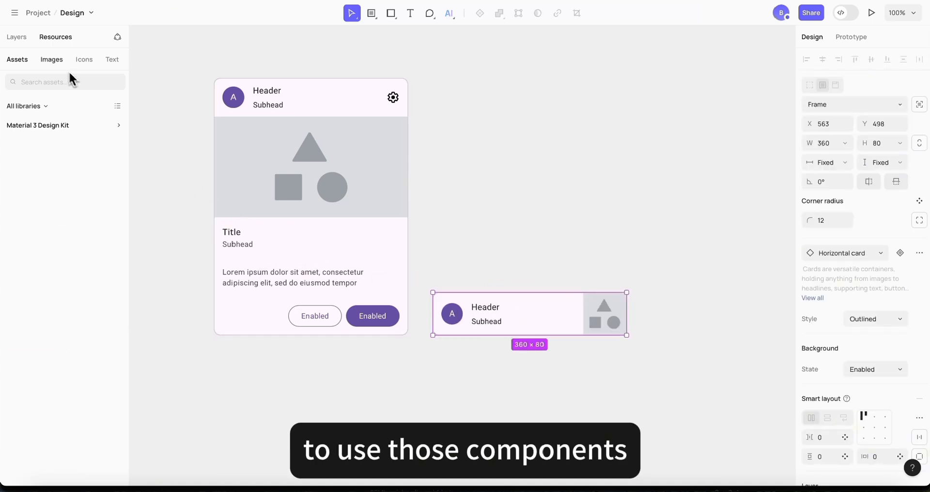
Fill the stacked card's image area with a preset Travel photo
{"action": "left_click", "coordinate": [54, 60]}
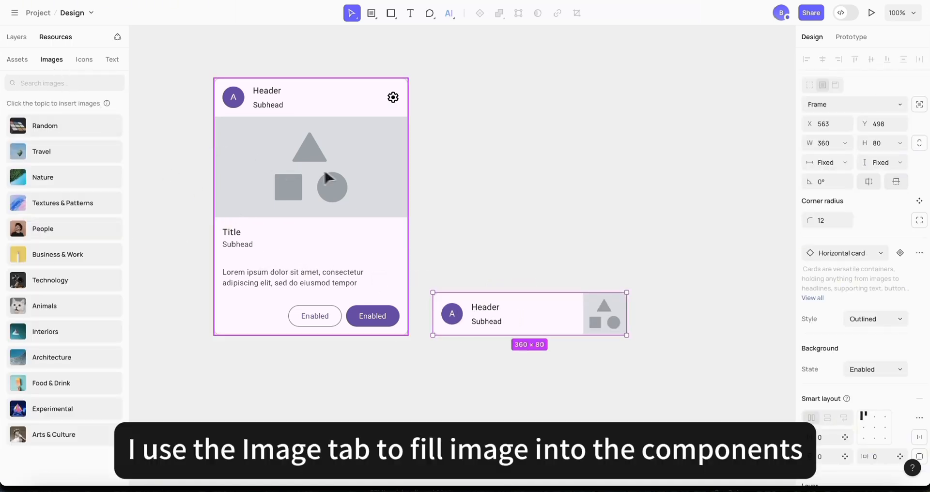
{"action": "left_click", "coordinate": [337, 175]}
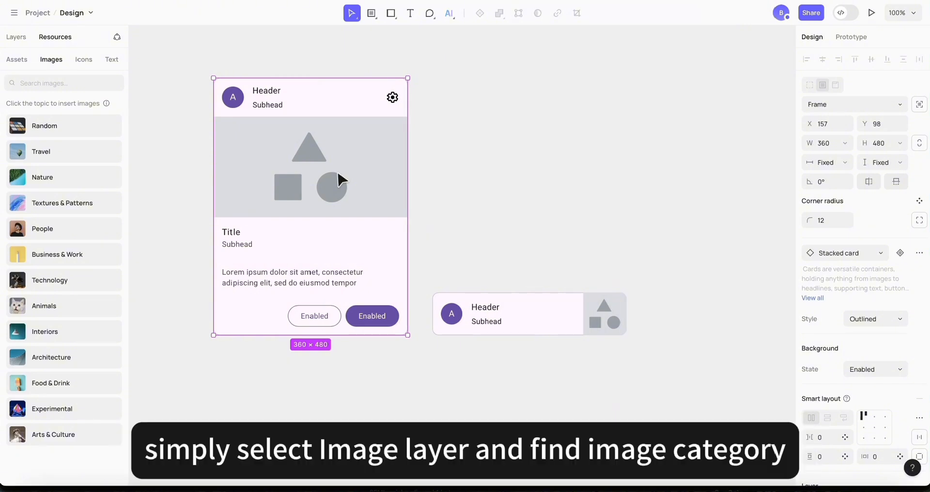
{"action": "double_click", "coordinate": [338, 174]}
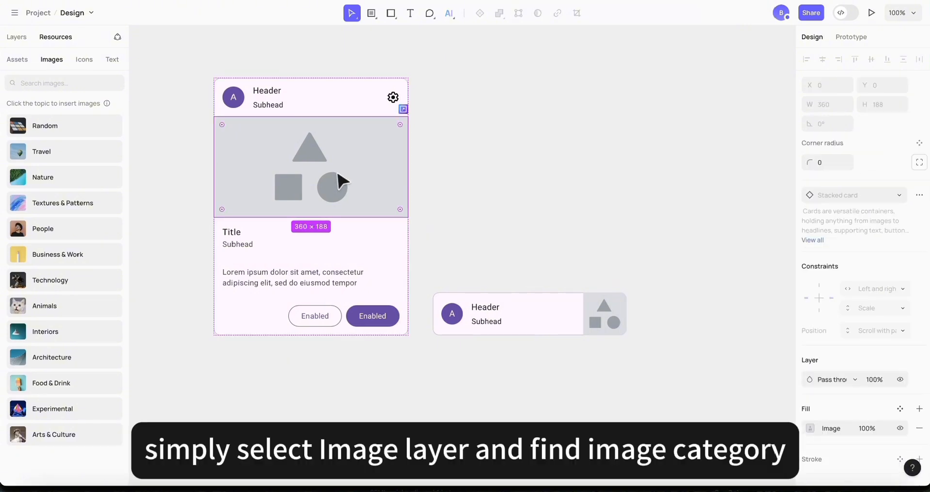
{"action": "left_click", "coordinate": [106, 154]}
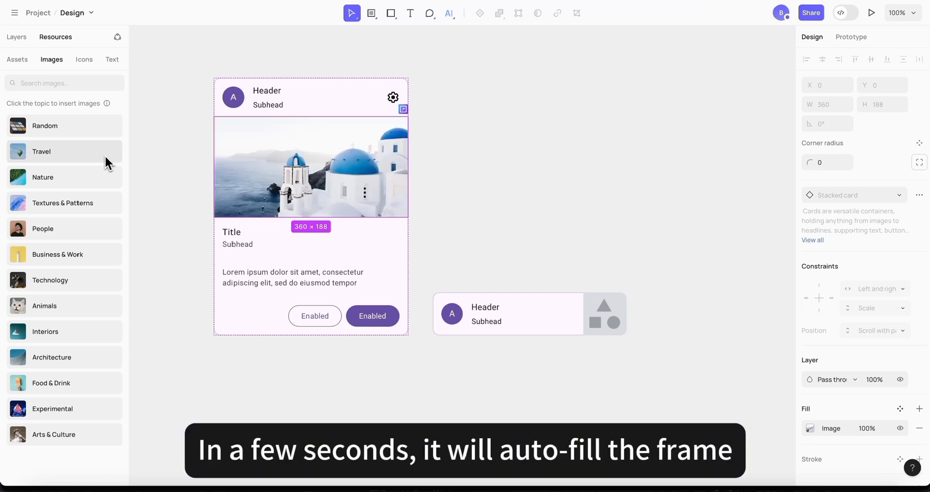
{"action": "left_click", "coordinate": [92, 66]}
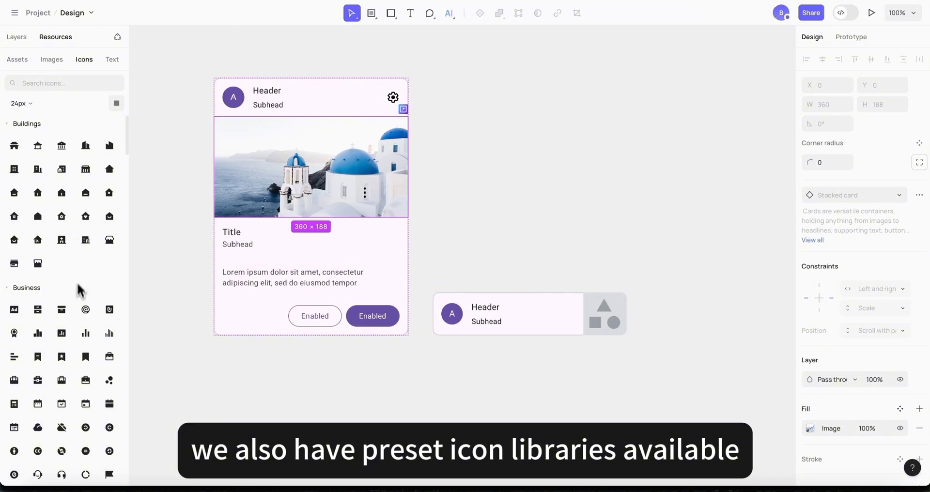
Place a bookmark icon and an outline house icon below the stacked card
{"action": "left_click_drag", "start_coordinate": [77, 359], "coordinate": [214, 344]}
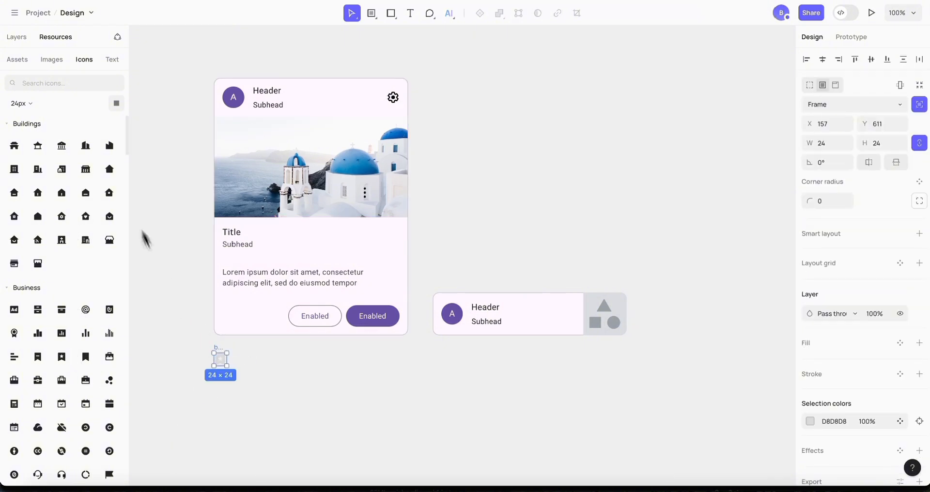
{"action": "left_click", "coordinate": [117, 103]}
{"action": "left_click_drag", "start_coordinate": [61, 216], "coordinate": [248, 357]}
{"action": "left_click", "coordinate": [277, 359]}
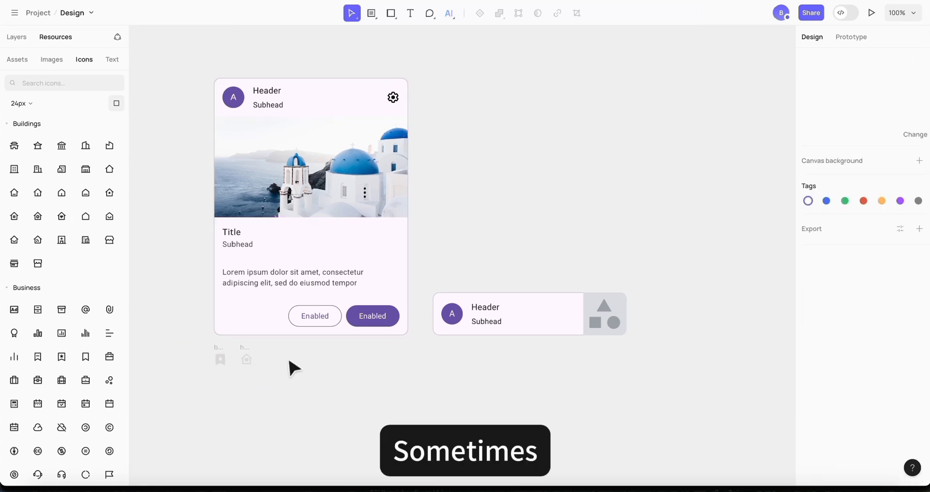
Replace the stacked card's Subhead with a placeholder Text > Address
{"action": "left_click", "coordinate": [115, 66]}
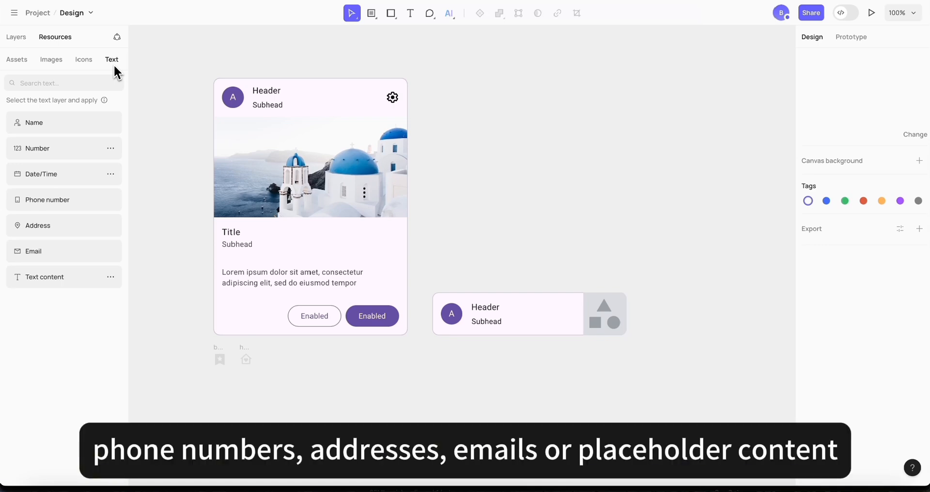
{"action": "left_click", "coordinate": [224, 244]}
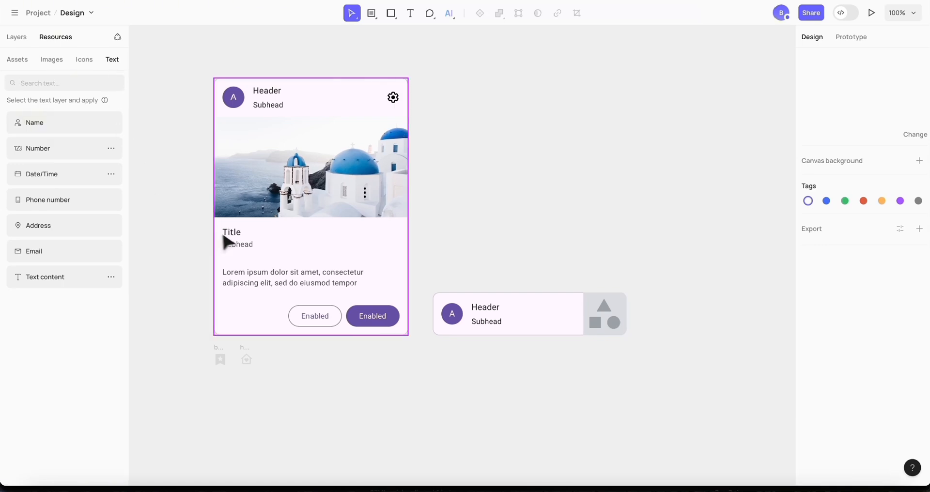
{"action": "double_click", "coordinate": [248, 246]}
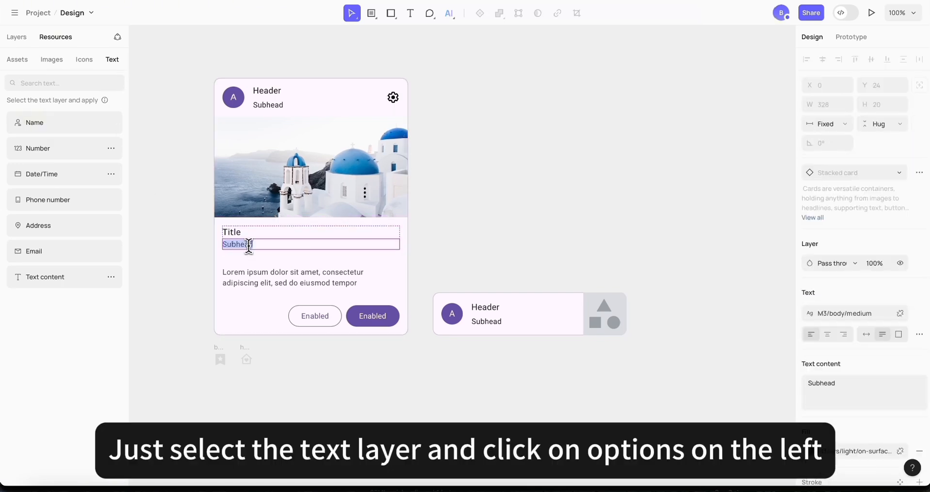
{"action": "left_click", "coordinate": [105, 227]}
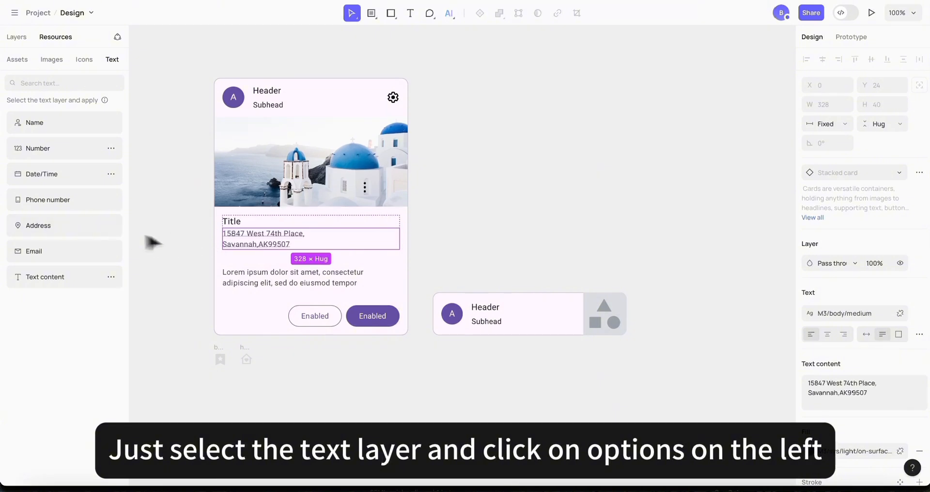
{"action": "left_click", "coordinate": [442, 243]}
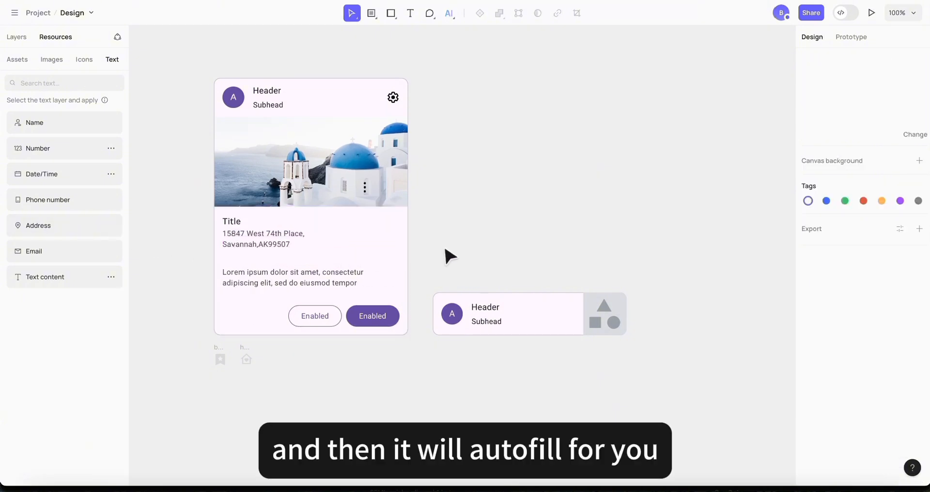
View the layer tree, select the stacked card, and show the selection tool variants
{"action": "left_click", "coordinate": [15, 42]}
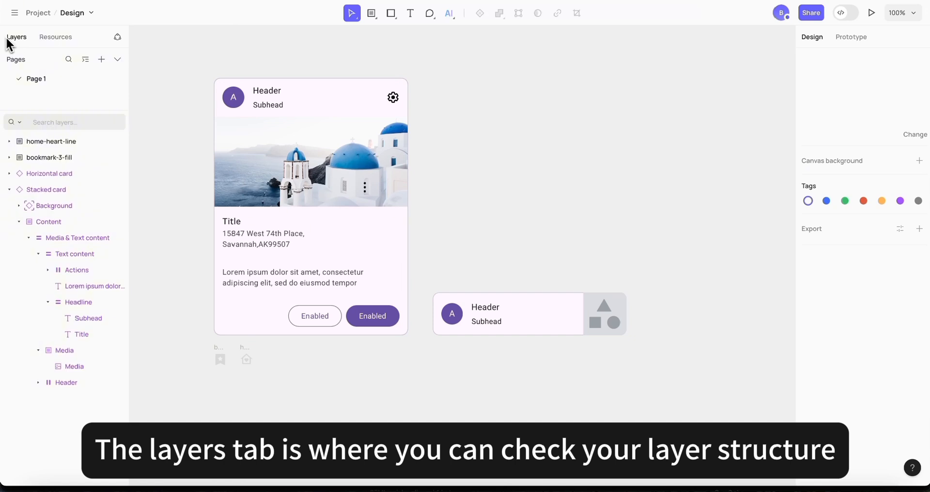
{"action": "left_click", "coordinate": [307, 93]}
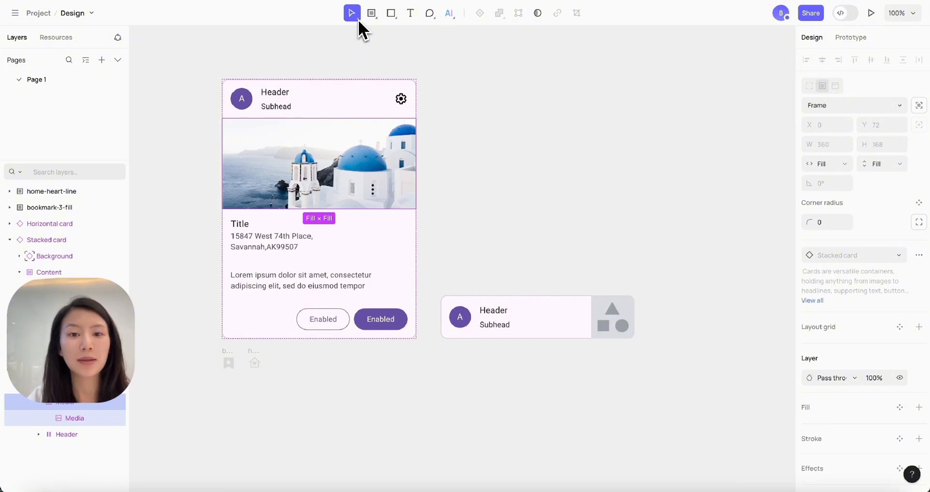
{"action": "left_click", "coordinate": [358, 19]}
Show the account menu with Creatie.ai, Dark mode and Downloads options
{"action": "mouse_move", "coordinate": [367, 20]}
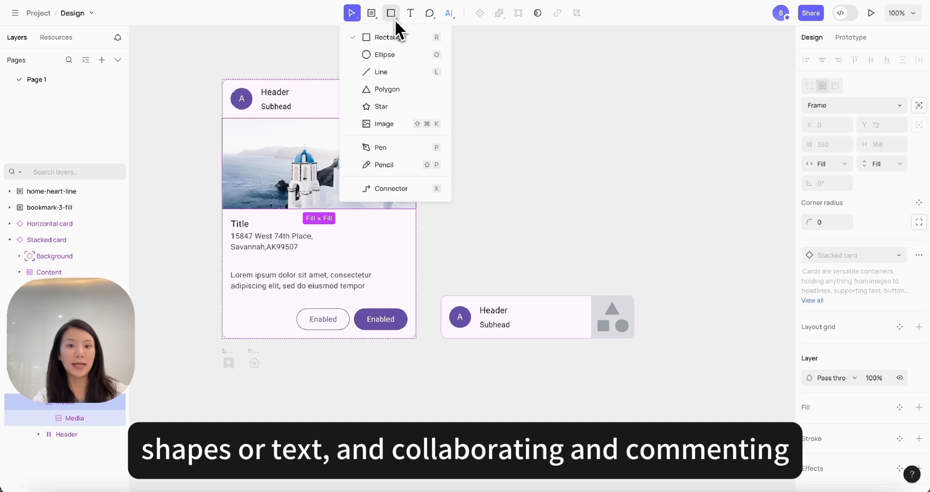
{"action": "mouse_move", "coordinate": [428, 22]}
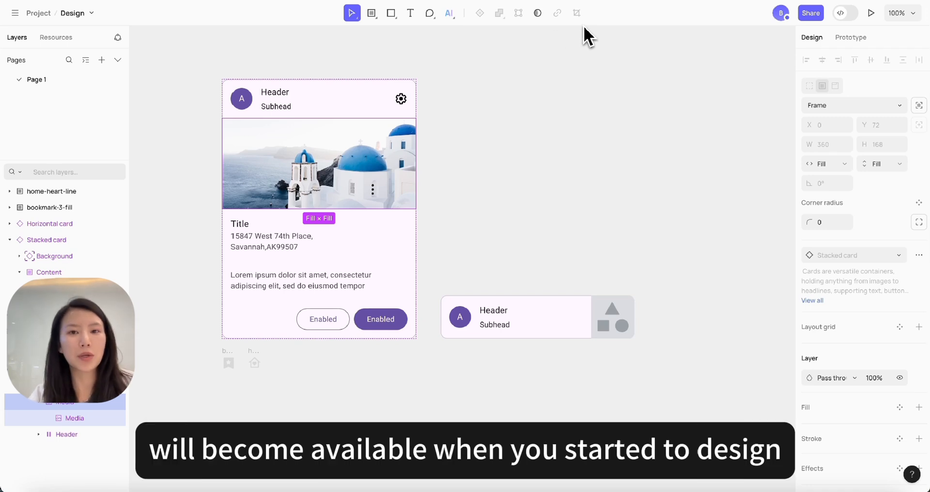
{"action": "left_click", "coordinate": [782, 17]}
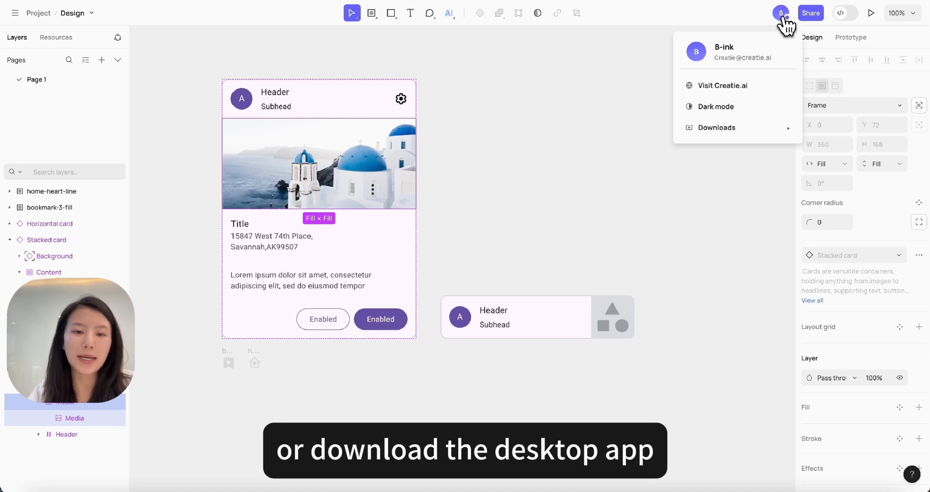
Review the People with access list and link settings in the Share panel
{"action": "left_click", "coordinate": [782, 16]}
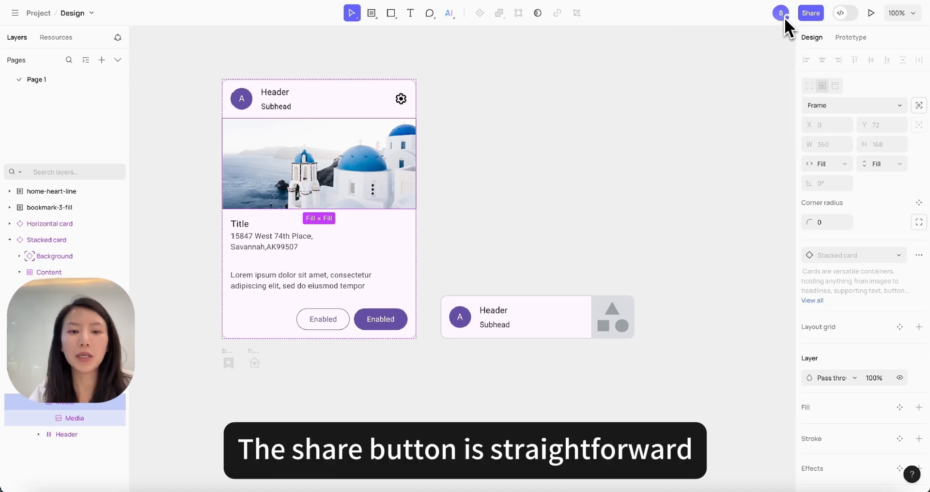
{"action": "left_click", "coordinate": [807, 17]}
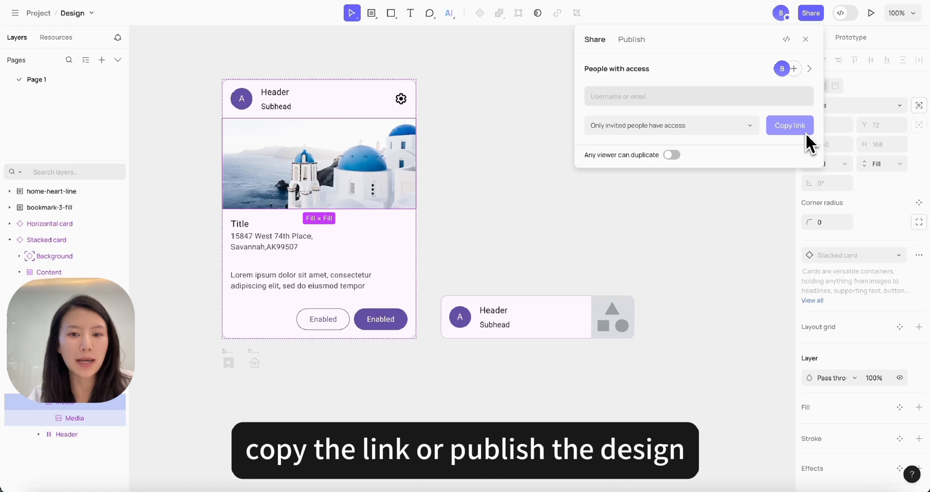
{"action": "left_click", "coordinate": [818, 19]}
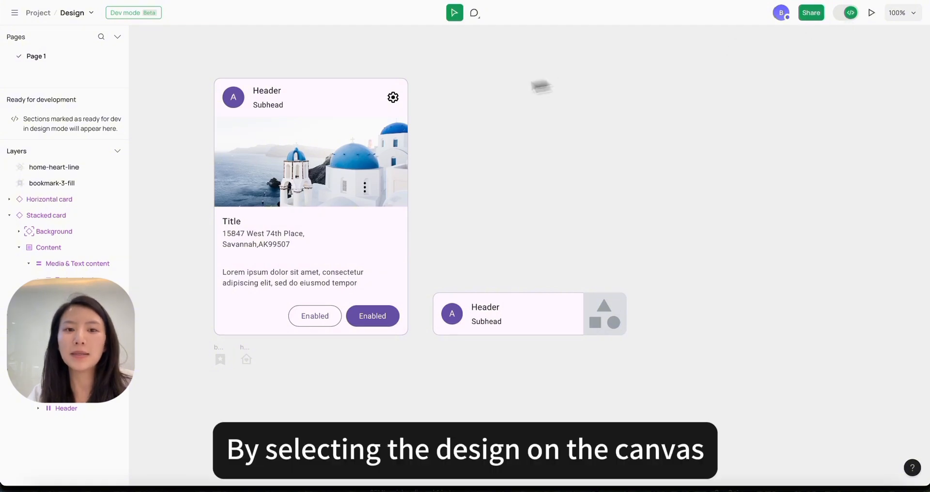
Inspect the stacked card's code platform choices, CSS and assets in Dev mode
{"action": "left_click", "coordinate": [377, 101]}
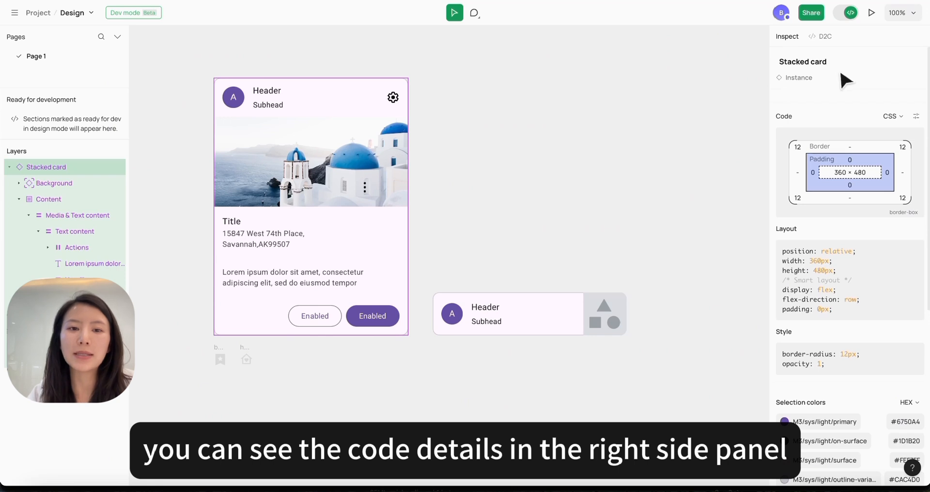
{"action": "left_click", "coordinate": [900, 118]}
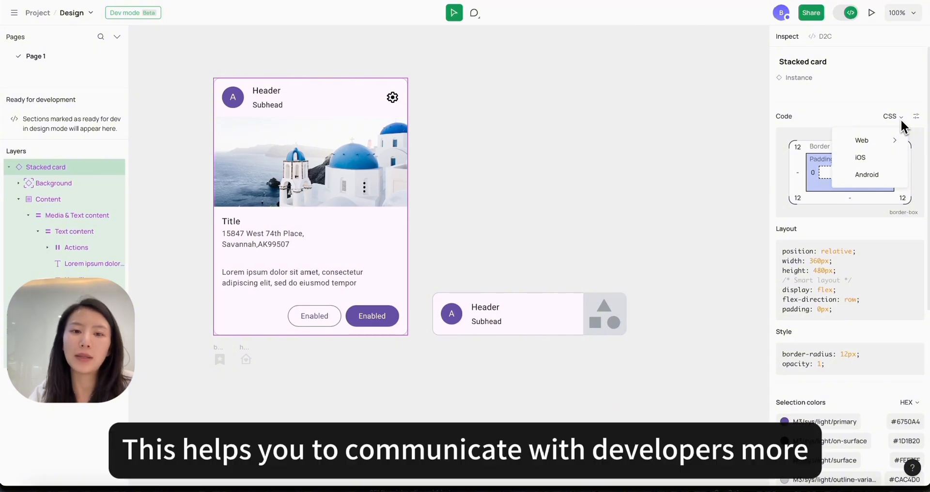
{"action": "left_click", "coordinate": [900, 118]}
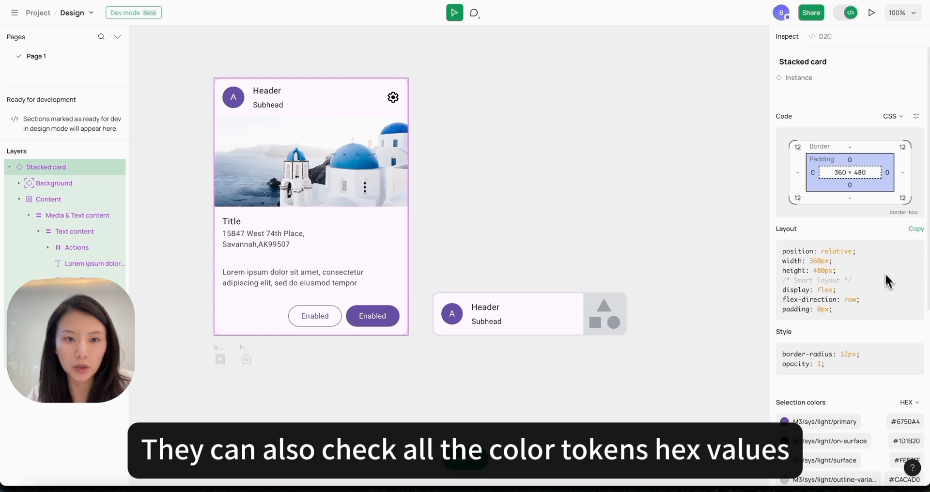
{"action": "scroll", "coordinate": [912, 342], "scroll_direction": "down", "scroll_amount": 1}
{"action": "scroll", "coordinate": [912, 349], "scroll_direction": "down", "scroll_amount": 10}
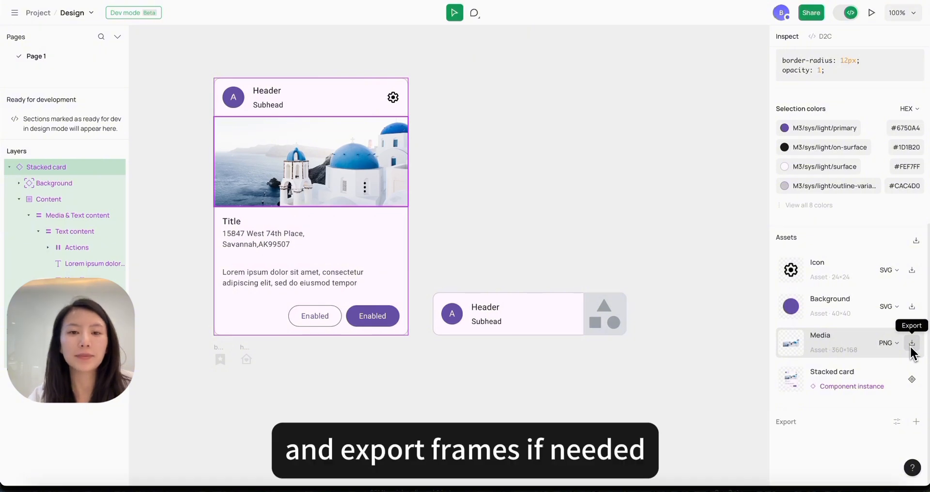
{"action": "scroll", "coordinate": [910, 350], "scroll_direction": "up", "scroll_amount": 10}
Exit Dev mode and show the stacked card's Prototype settings
{"action": "left_click", "coordinate": [851, 13]}
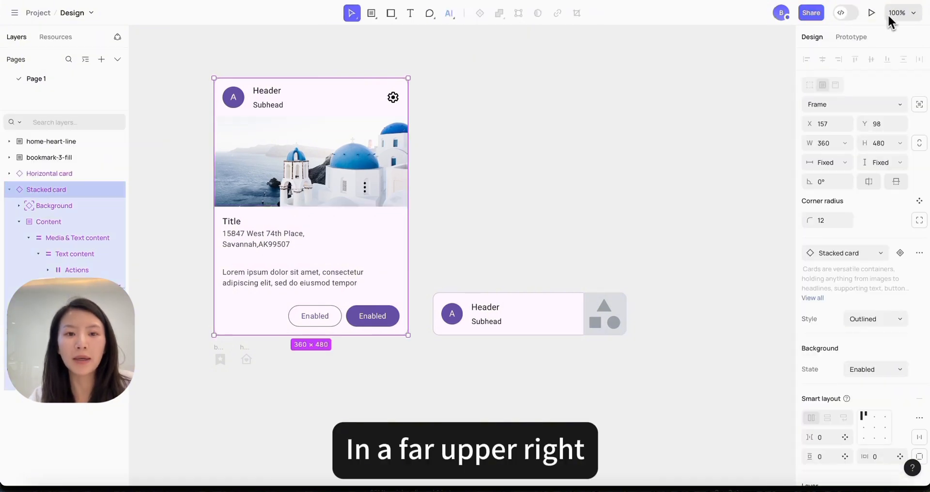
{"action": "left_click", "coordinate": [913, 13]}
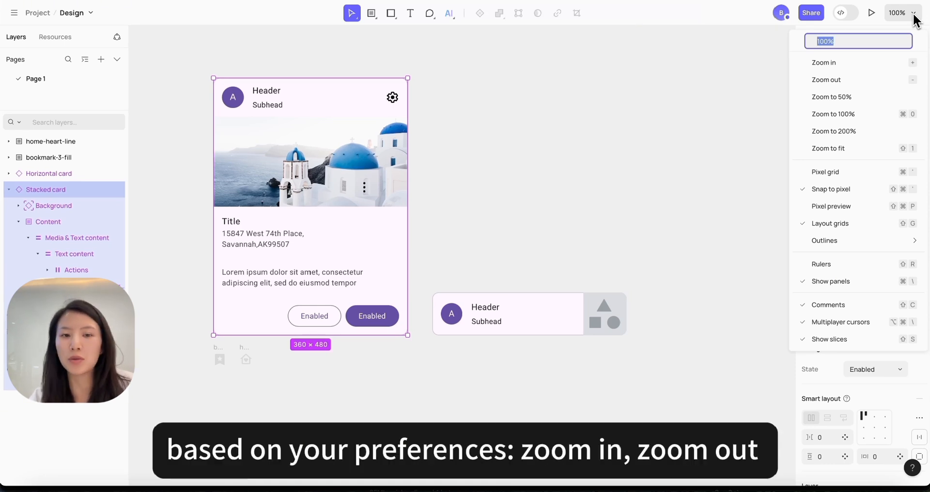
{"action": "left_click", "coordinate": [913, 15]}
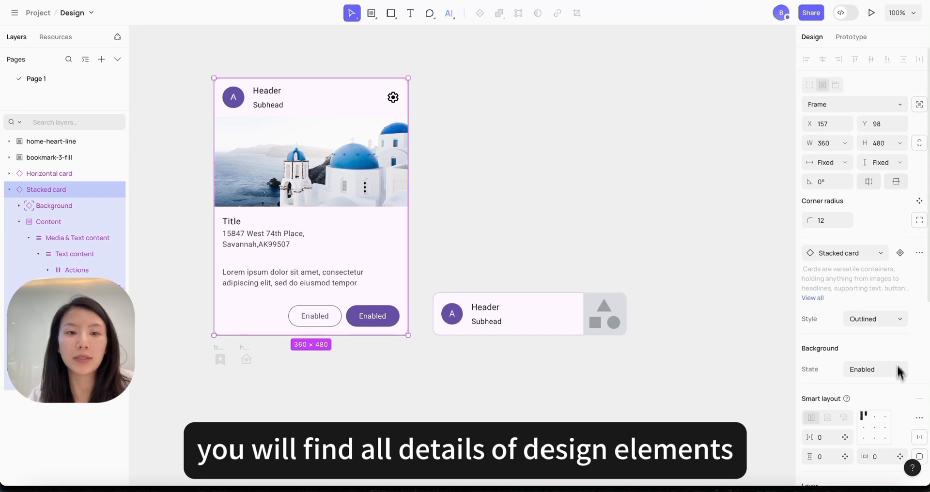
{"action": "scroll", "coordinate": [904, 426], "scroll_direction": "down", "scroll_amount": 1}
{"action": "scroll", "coordinate": [907, 439], "scroll_direction": "down", "scroll_amount": 5}
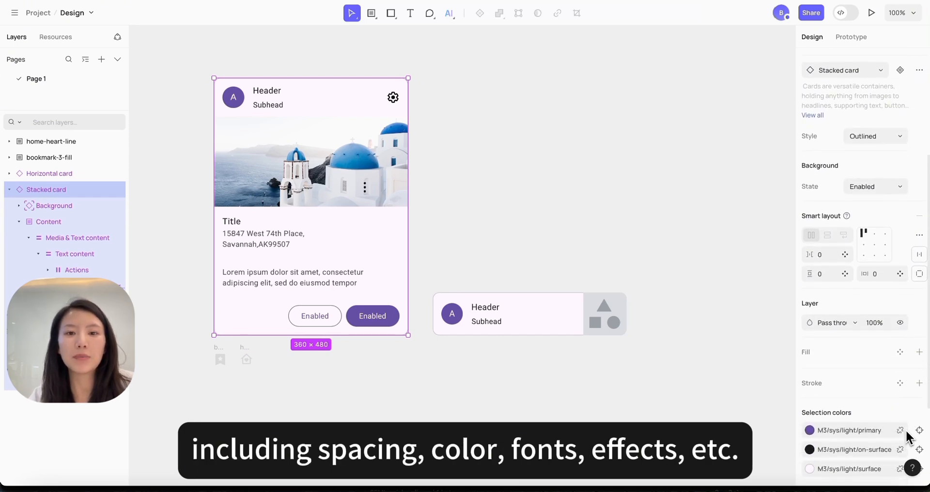
{"action": "left_click", "coordinate": [857, 39]}
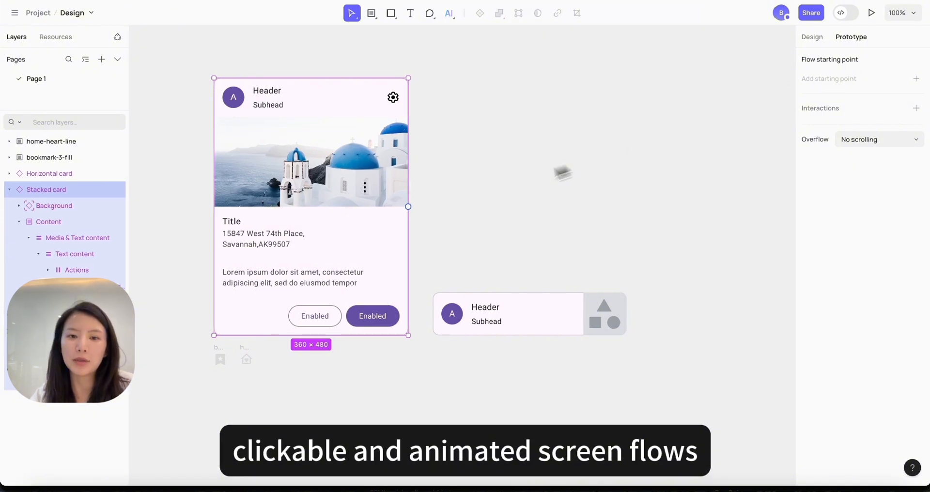
Connect the stacked card to Horizontal card with a Navigate to interaction, keeping default animation
{"action": "left_click_drag", "start_coordinate": [408, 206], "coordinate": [538, 297]}
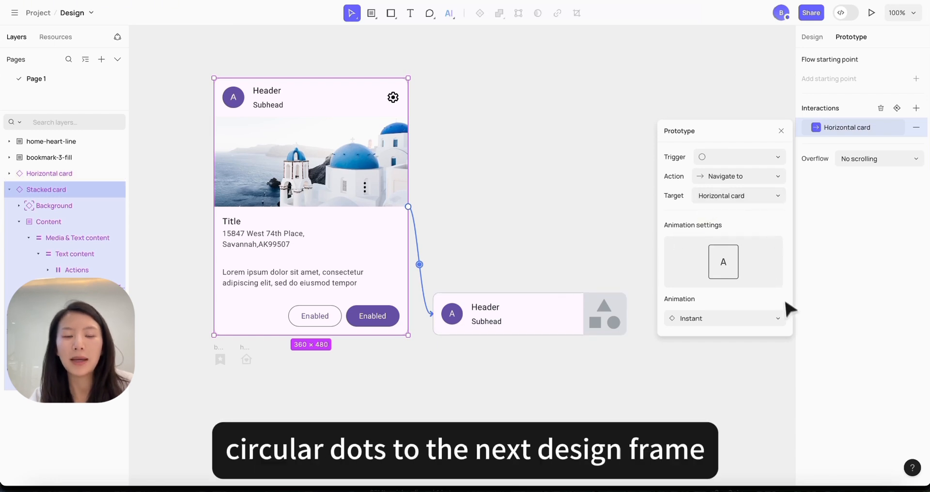
{"action": "left_click", "coordinate": [779, 160]}
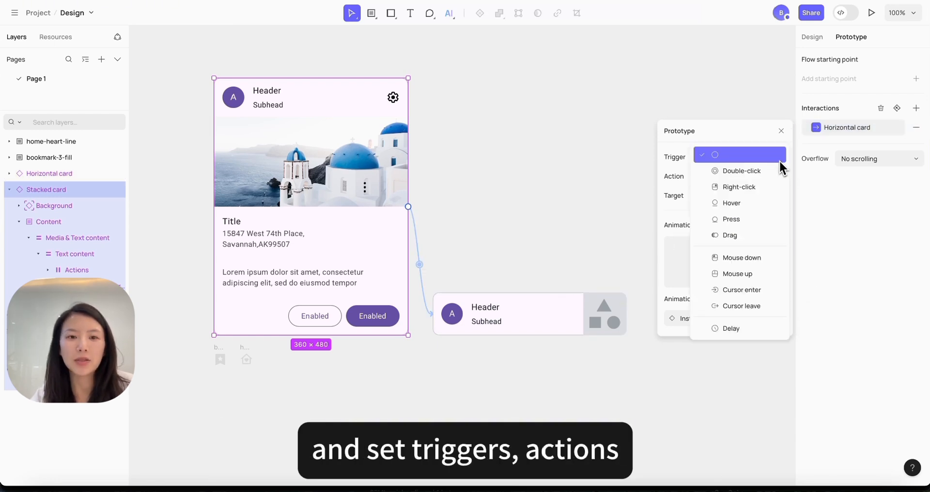
{"action": "left_click", "coordinate": [779, 160]}
{"action": "left_click", "coordinate": [780, 176]}
{"action": "left_click", "coordinate": [779, 176]}
{"action": "left_click", "coordinate": [779, 196]}
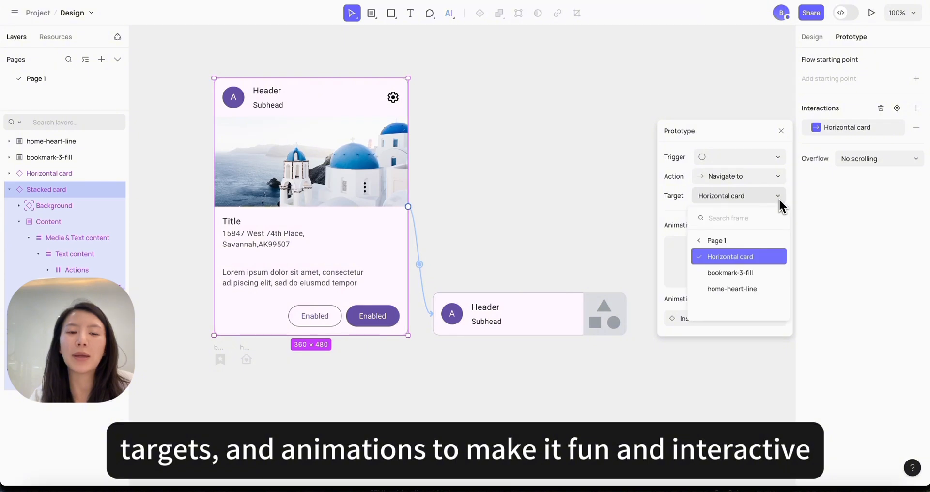
{"action": "left_click", "coordinate": [778, 199]}
{"action": "left_click", "coordinate": [777, 319]}
{"action": "left_click", "coordinate": [785, 307]}
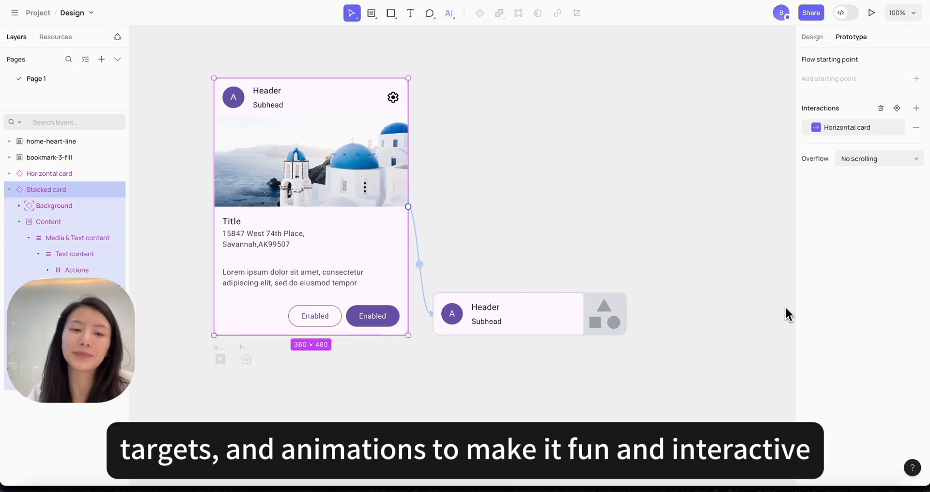
{"action": "left_click", "coordinate": [912, 468]}
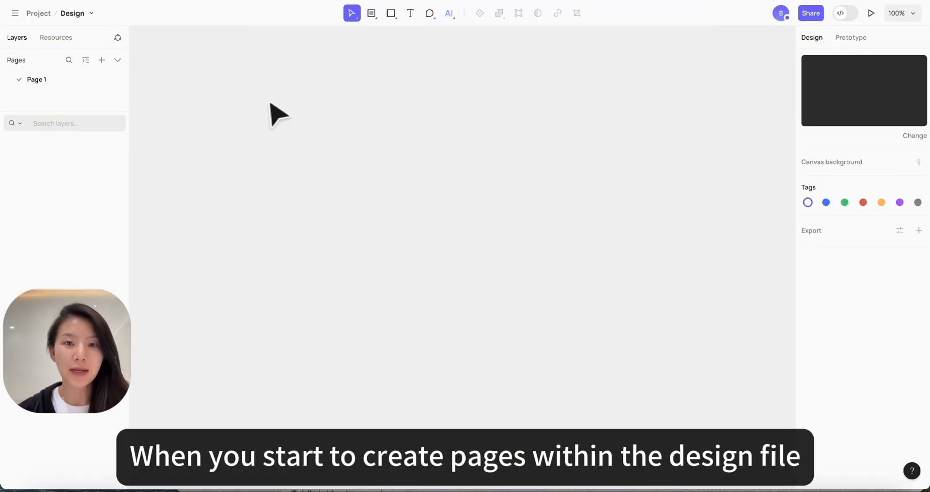
Rename Page 1 to Ideate and add a page named Wireframe
{"action": "right_click", "coordinate": [98, 83]}
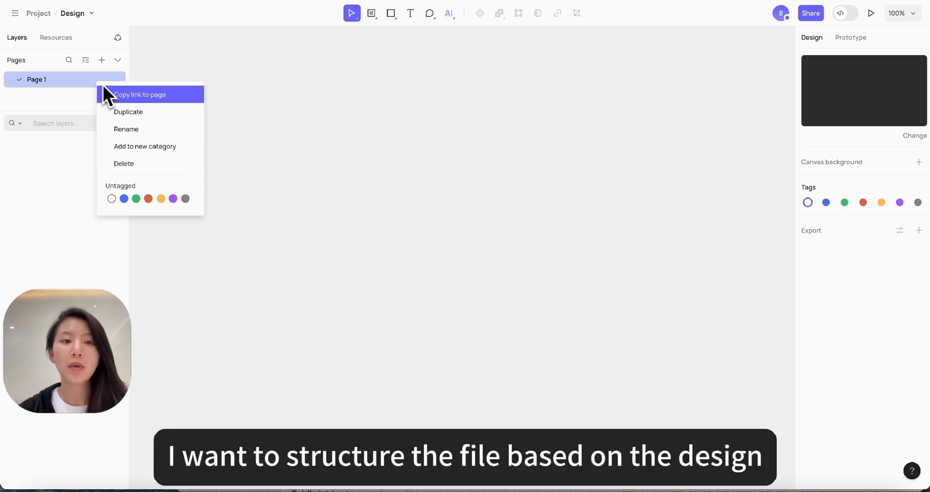
{"action": "left_click", "coordinate": [162, 128]}
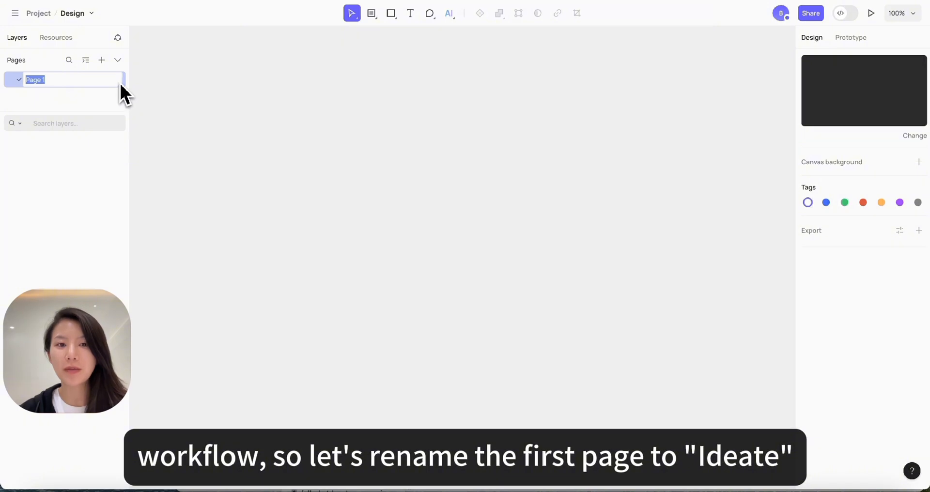
{"action": "type", "text": "Ideate"}
{"action": "left_click", "coordinate": [136, 85]}
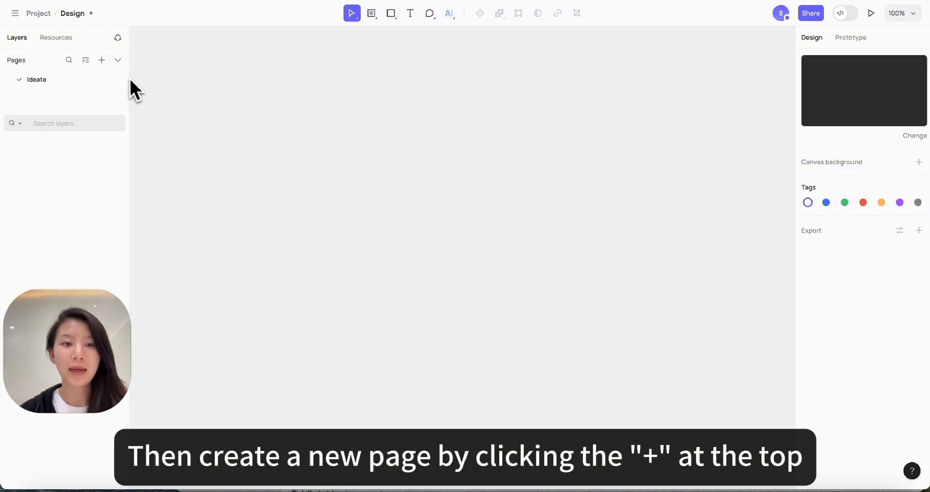
{"action": "left_click", "coordinate": [102, 60]}
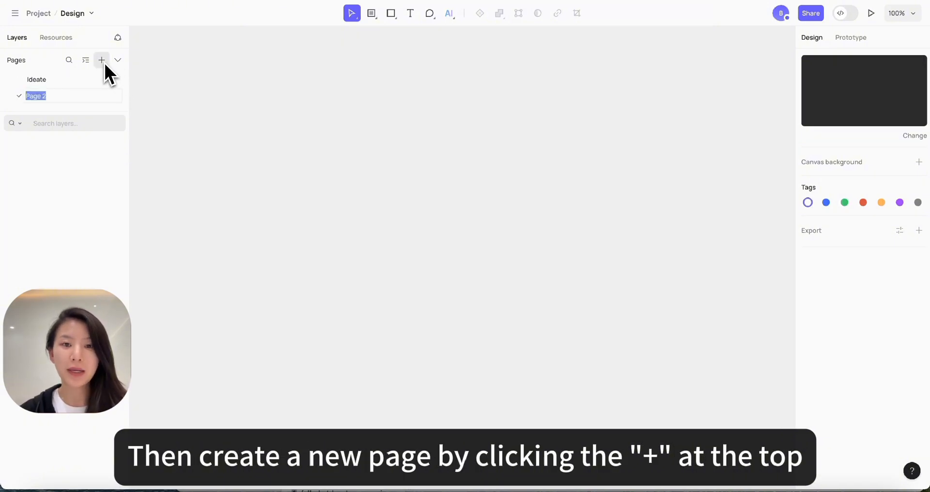
{"action": "type", "text": "Wireframe"}
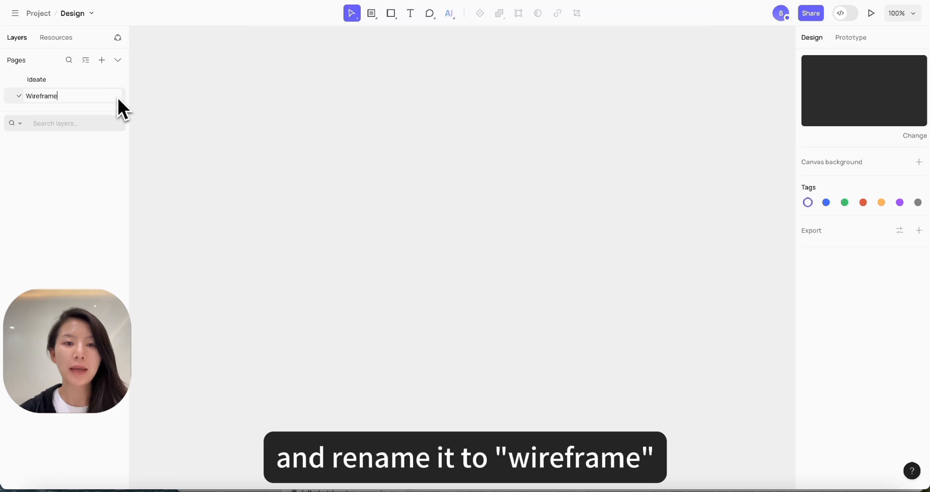
{"action": "key", "text": "Return"}
Add two more pages and name them Low-fi and High-fi
{"action": "left_click", "coordinate": [104, 62]}
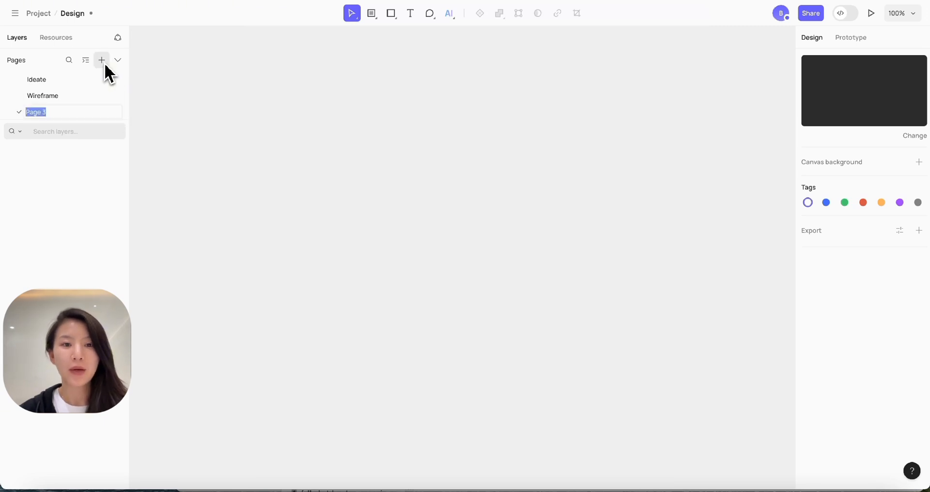
{"action": "left_click", "coordinate": [104, 63]}
{"action": "left_click", "coordinate": [67, 111]}
{"action": "double_click", "coordinate": [78, 112]}
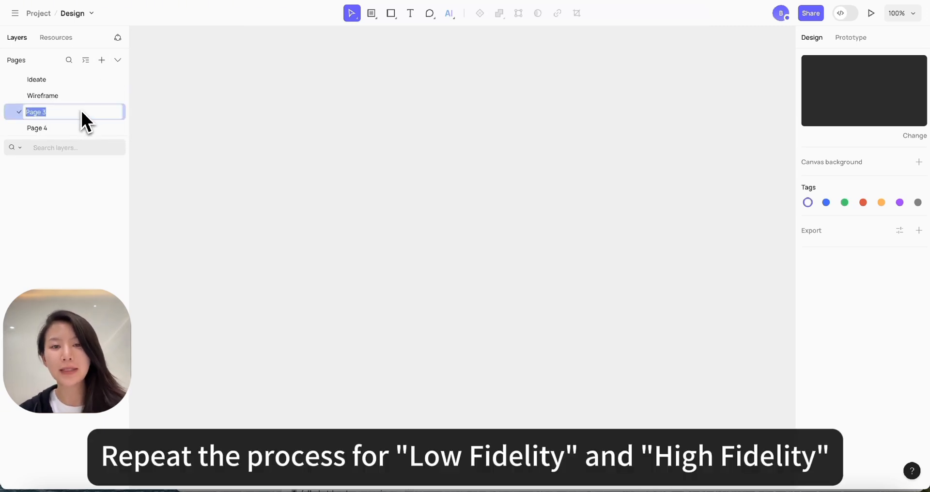
{"action": "type", "text": "Low-fi"}
{"action": "key", "text": "Return"}
{"action": "double_click", "coordinate": [115, 128]}
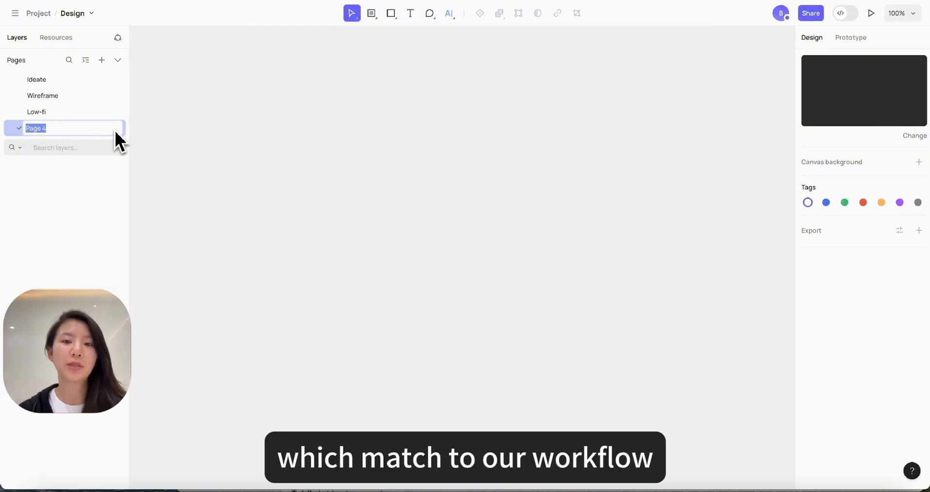
{"action": "type", "text": "High-fi"}
{"action": "key", "text": "Return"}
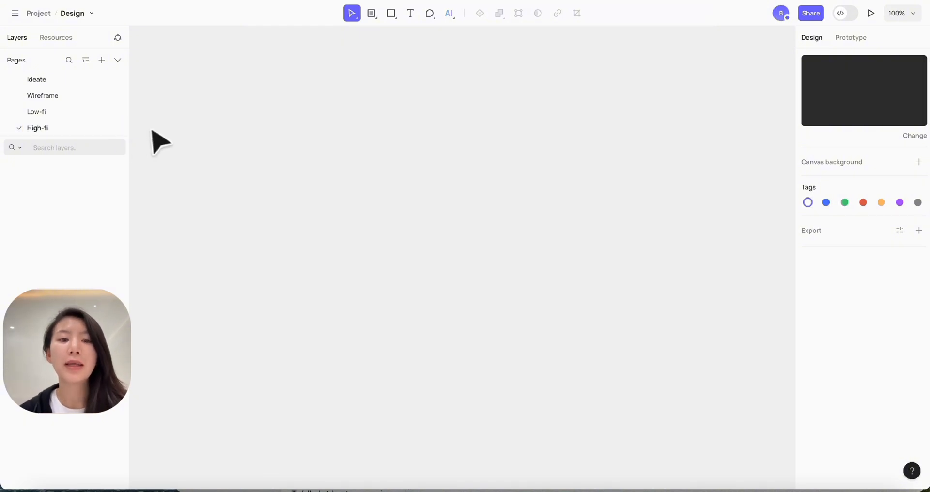
Create a Draft category holding the Ideate page, and move Wireframe into it
{"action": "left_click", "coordinate": [97, 84]}
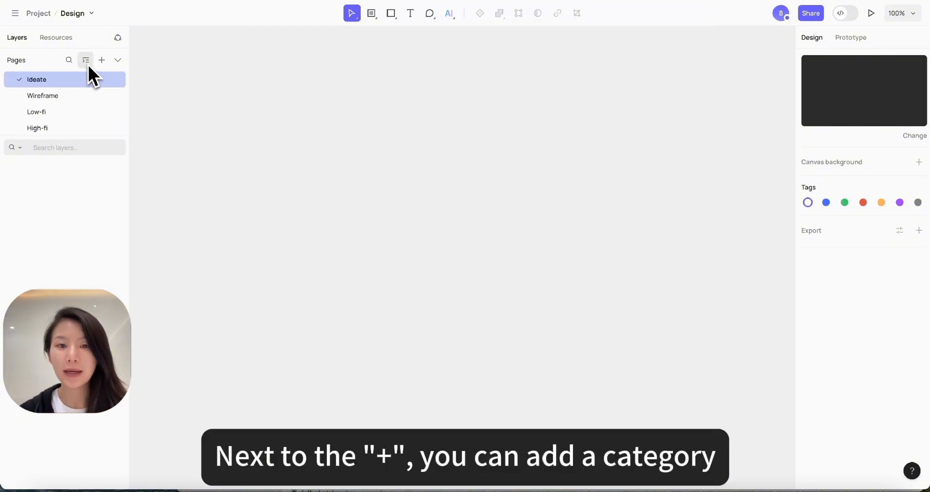
{"action": "left_click", "coordinate": [87, 62]}
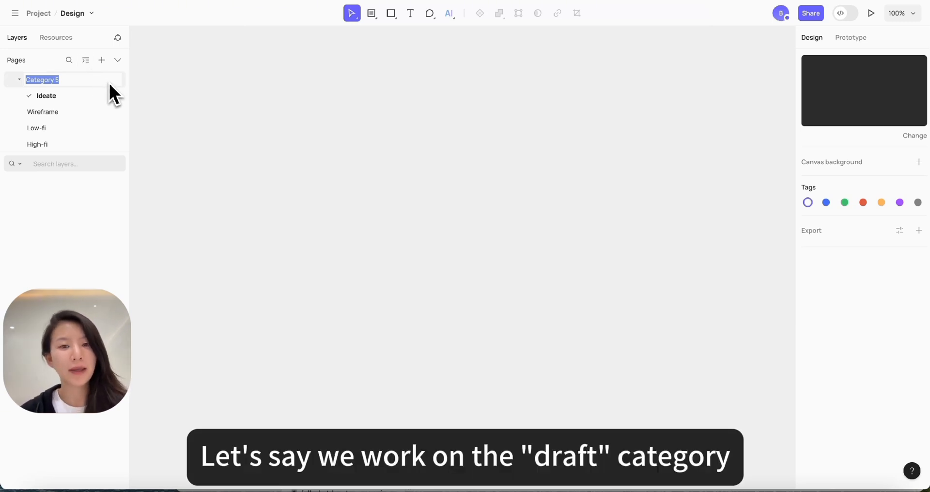
{"action": "type", "text": "Draft"}
{"action": "key", "text": "Return"}
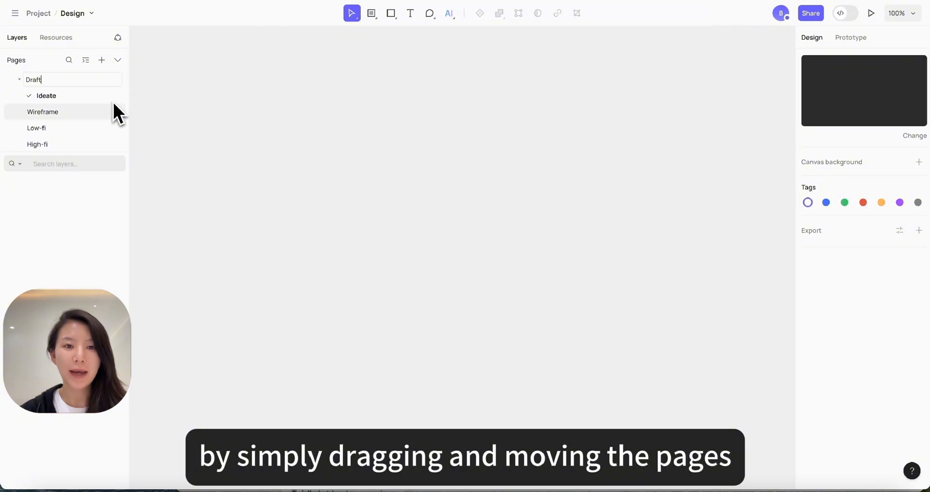
{"action": "mouse_move", "coordinate": [116, 111]}
{"action": "left_mouse_down"}
{"action": "mouse_move", "coordinate": [84, 111]}
{"action": "mouse_move", "coordinate": [115, 101]}
{"action": "left_mouse_up"}
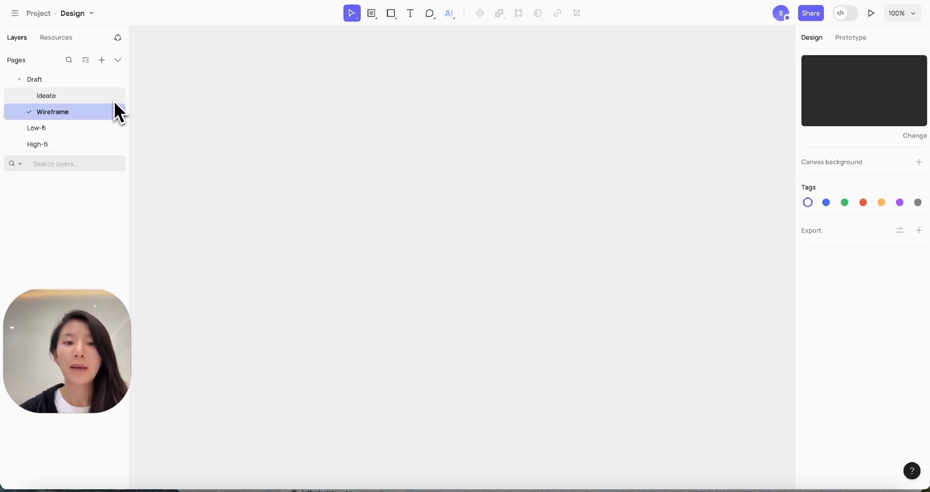
Wrap the Draft category in a new parent category named Design
{"action": "left_click", "coordinate": [111, 82]}
{"action": "right_click", "coordinate": [97, 79]}
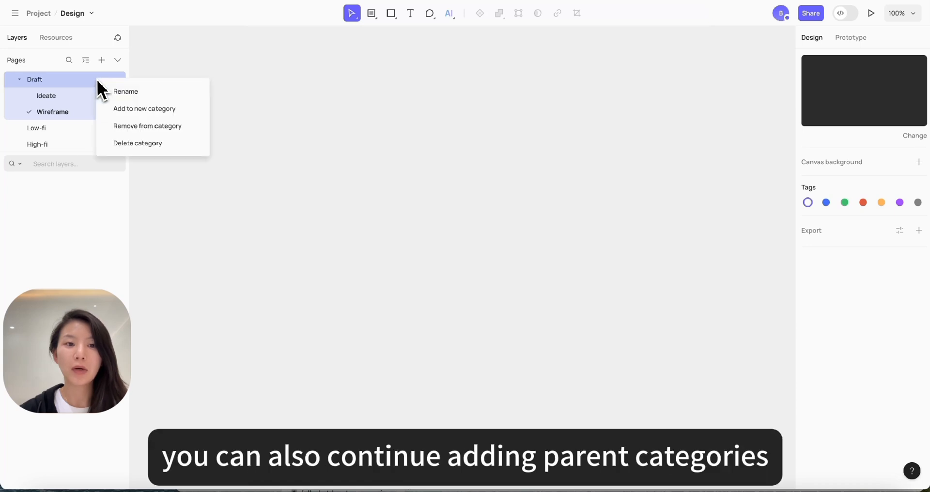
{"action": "left_click", "coordinate": [196, 116]}
{"action": "type", "text": "Design"}
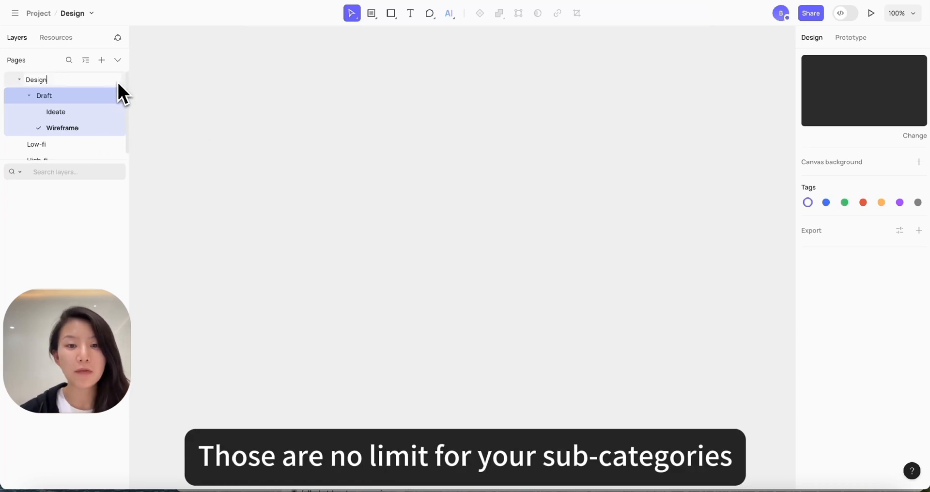
{"action": "left_click", "coordinate": [134, 89]}
{"action": "left_click", "coordinate": [100, 79]}
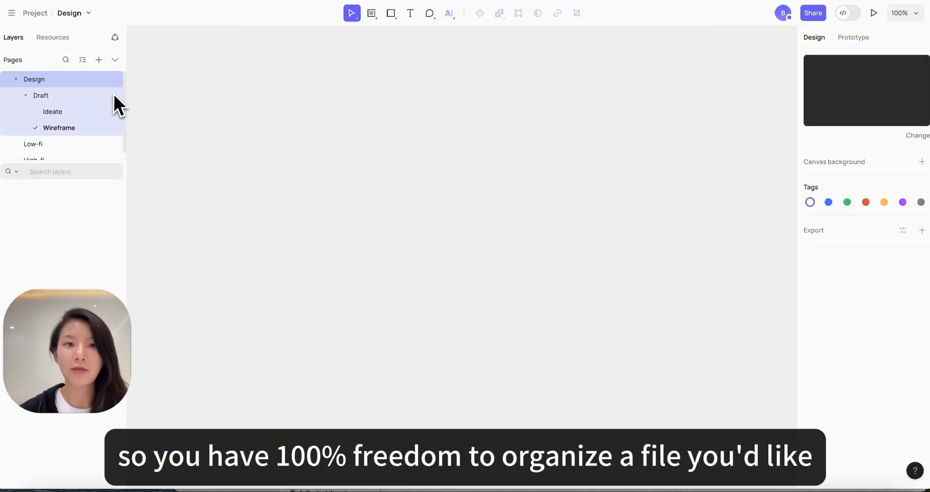
Tag the Ideate and Wireframe pages green
{"action": "left_click", "coordinate": [109, 111]}
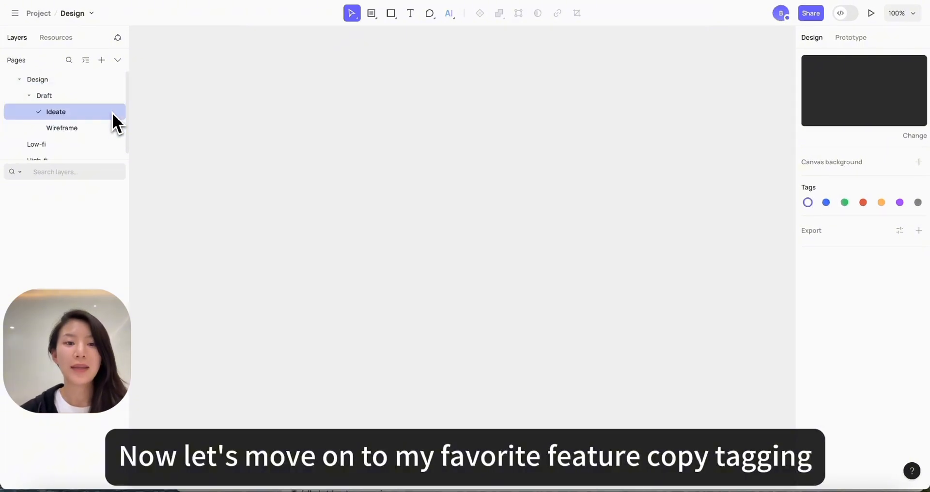
{"action": "right_click", "coordinate": [110, 113]}
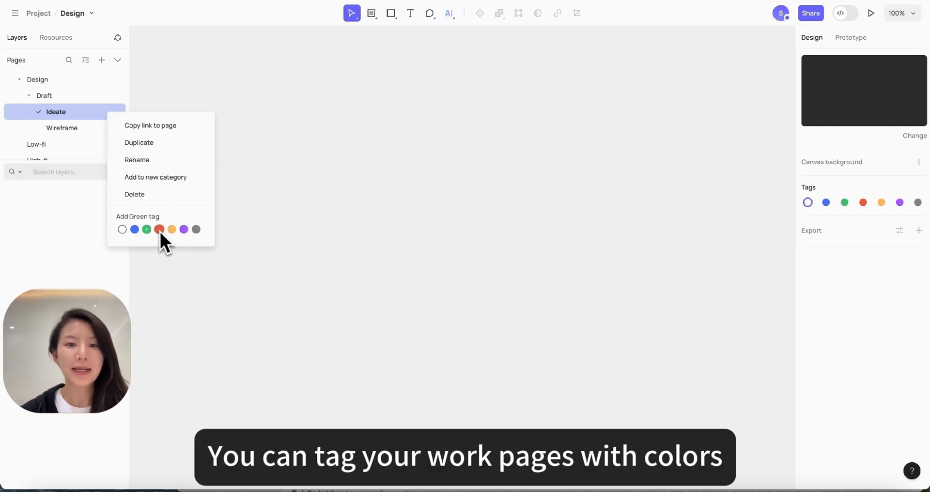
{"action": "left_click", "coordinate": [147, 229]}
{"action": "left_click", "coordinate": [112, 130]}
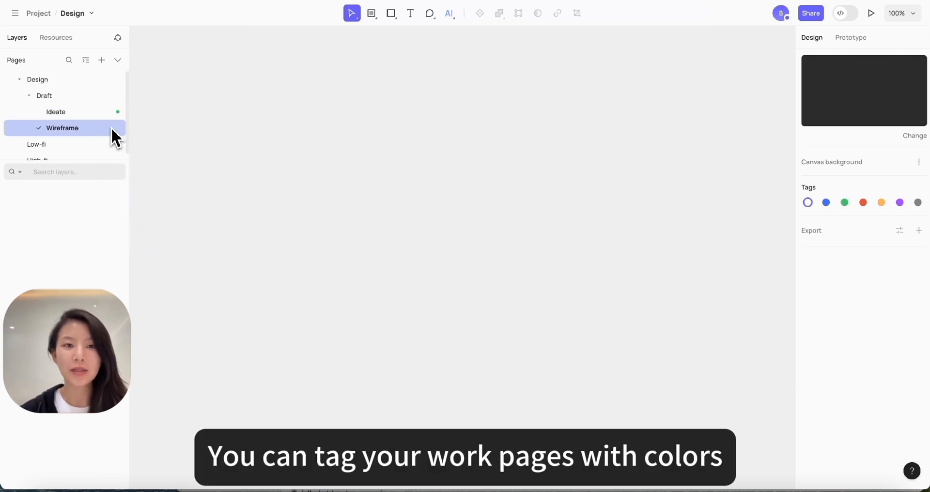
{"action": "right_click", "coordinate": [113, 130]}
{"action": "left_click", "coordinate": [149, 243]}
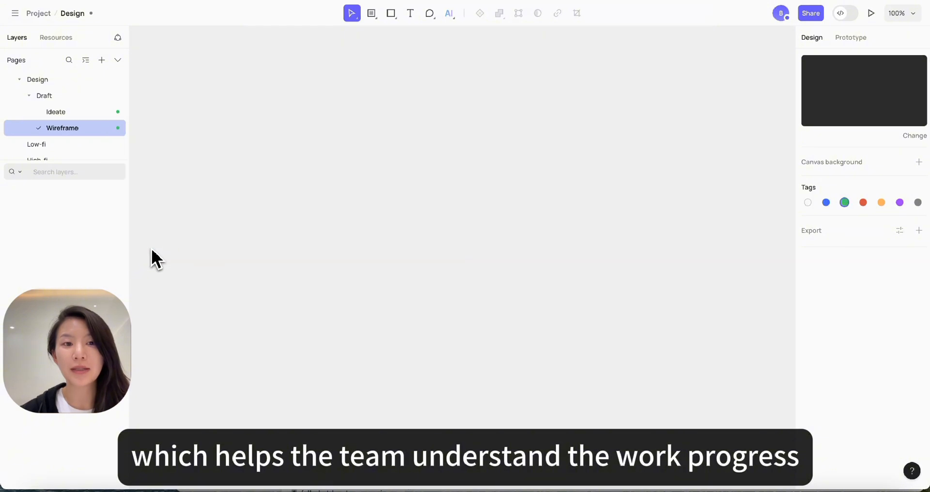
Tag the Low-fi and High-fi pages red
{"action": "scroll", "coordinate": [112, 147], "scroll_direction": "down", "scroll_amount": 1}
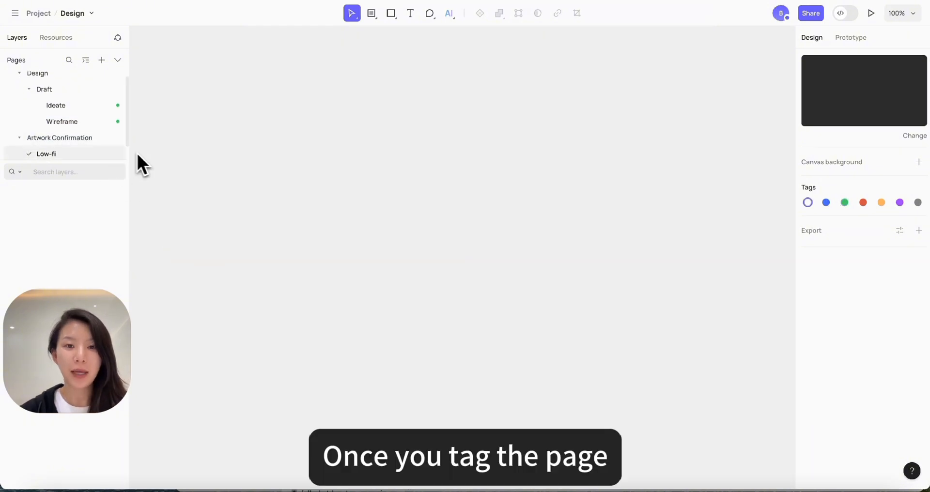
{"action": "scroll", "coordinate": [102, 147], "scroll_direction": "down", "scroll_amount": 1}
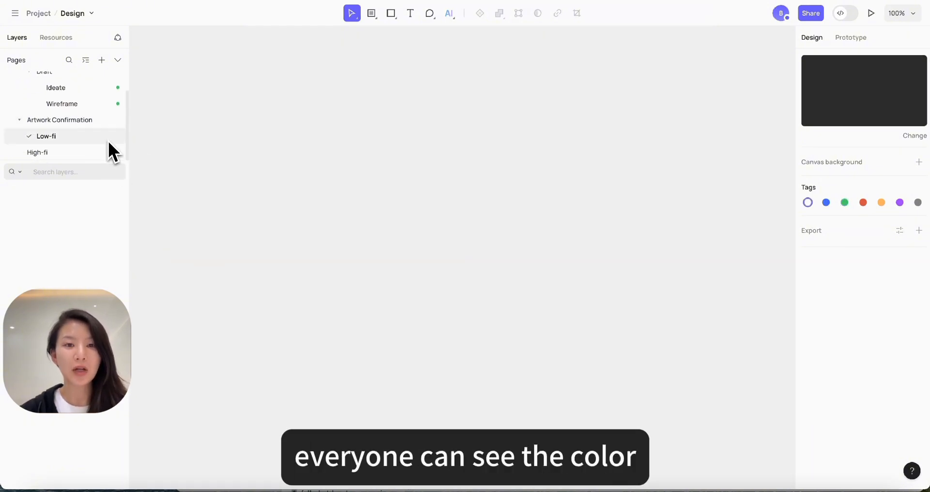
{"action": "right_click", "coordinate": [108, 141]}
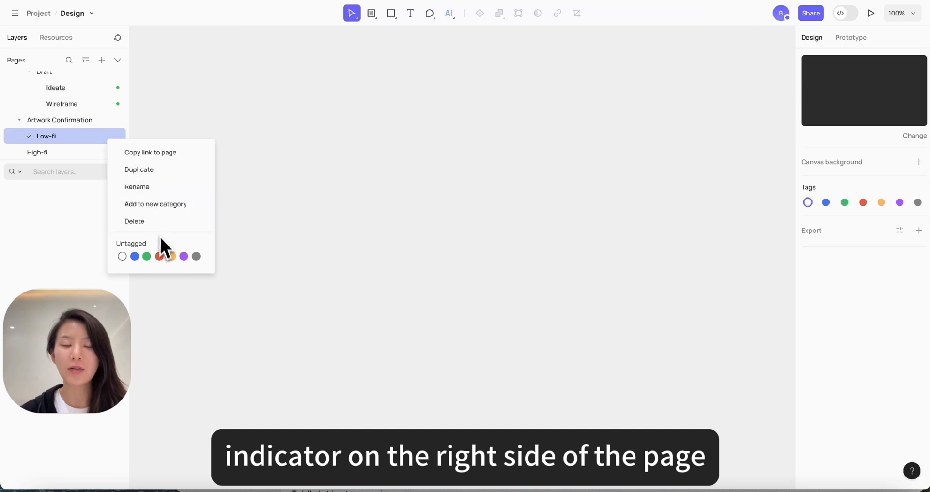
{"action": "left_click", "coordinate": [159, 256]}
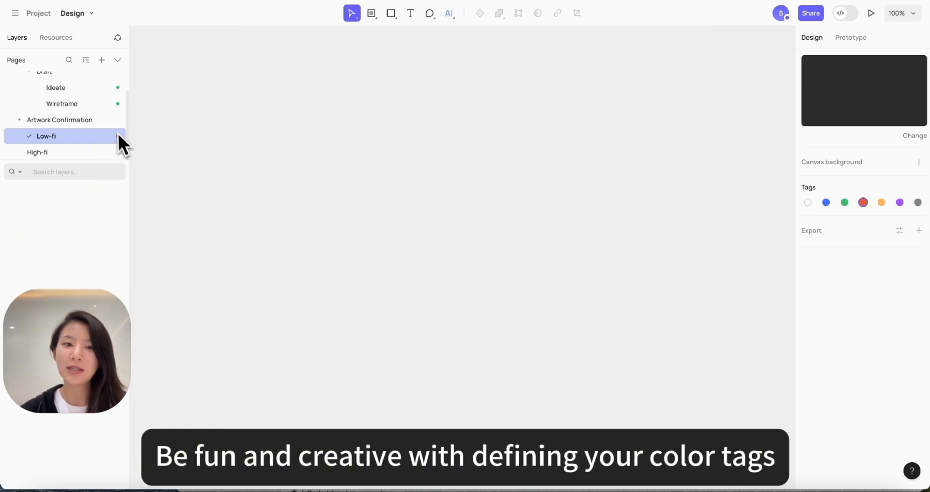
{"action": "right_click", "coordinate": [111, 154]}
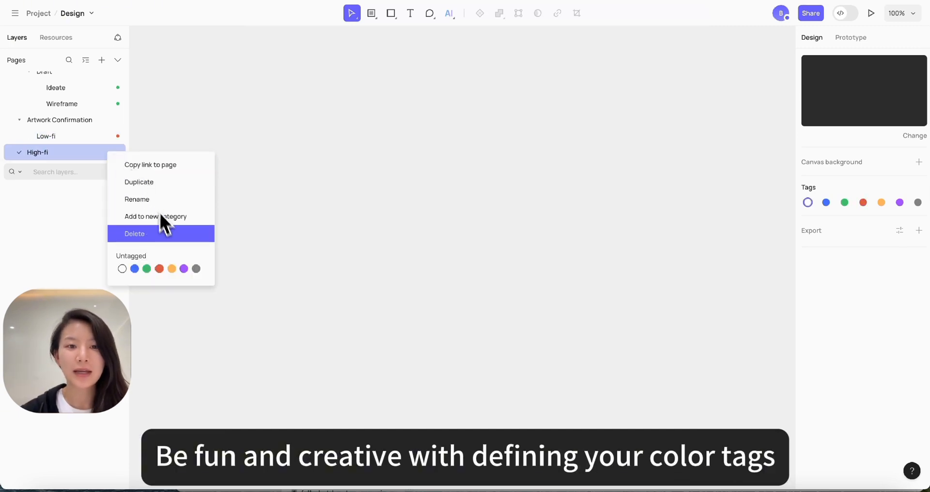
{"action": "left_click", "coordinate": [160, 268]}
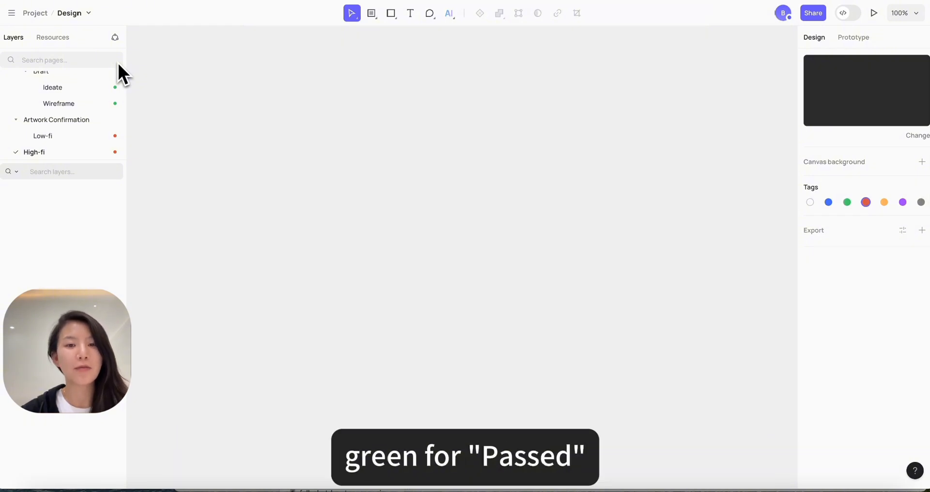
Collapse and re-expand the pages list, then open and close page search
{"action": "left_click", "coordinate": [116, 60]}
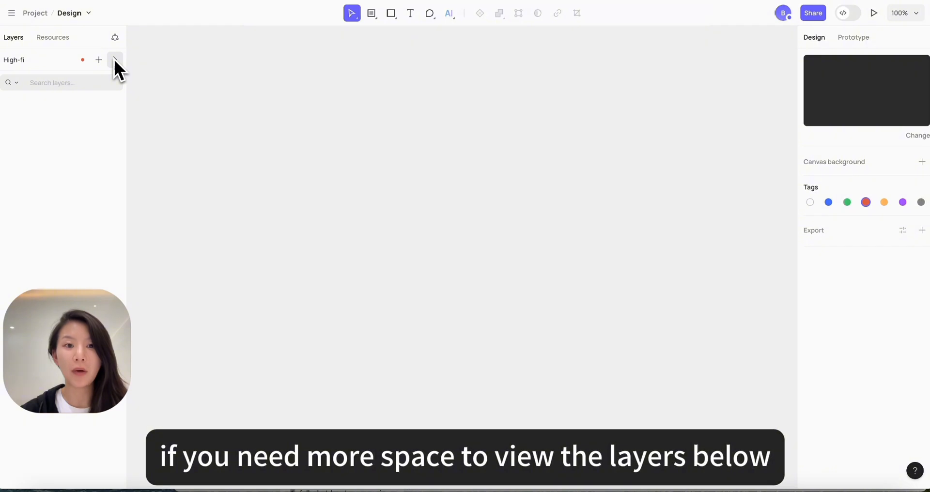
{"action": "left_click", "coordinate": [115, 60]}
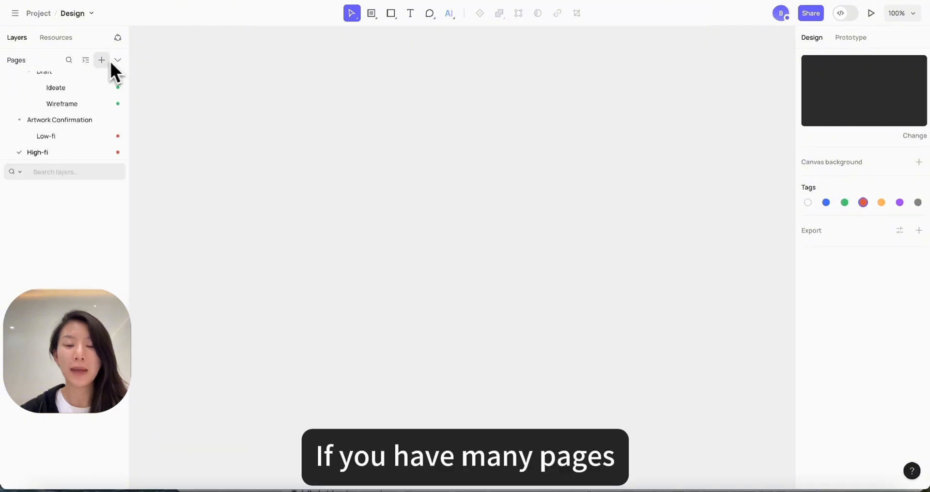
{"action": "left_click", "coordinate": [69, 60]}
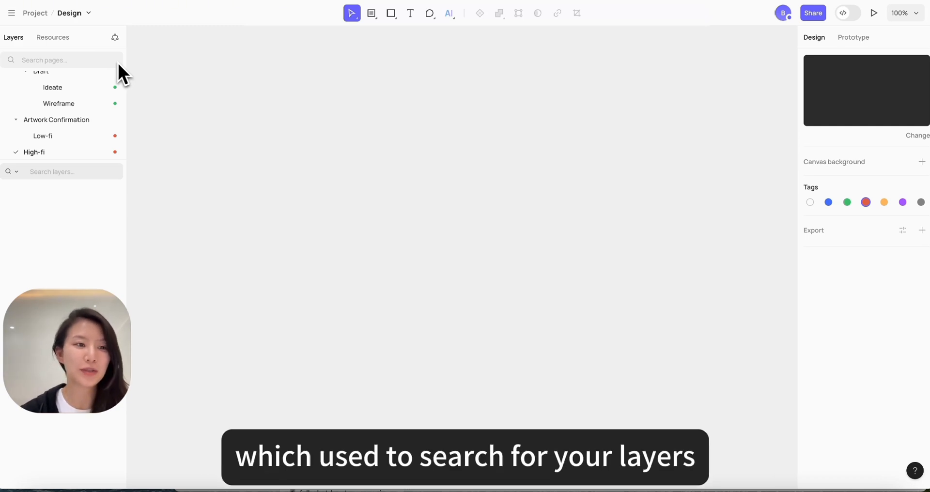
{"action": "left_click", "coordinate": [130, 61]}
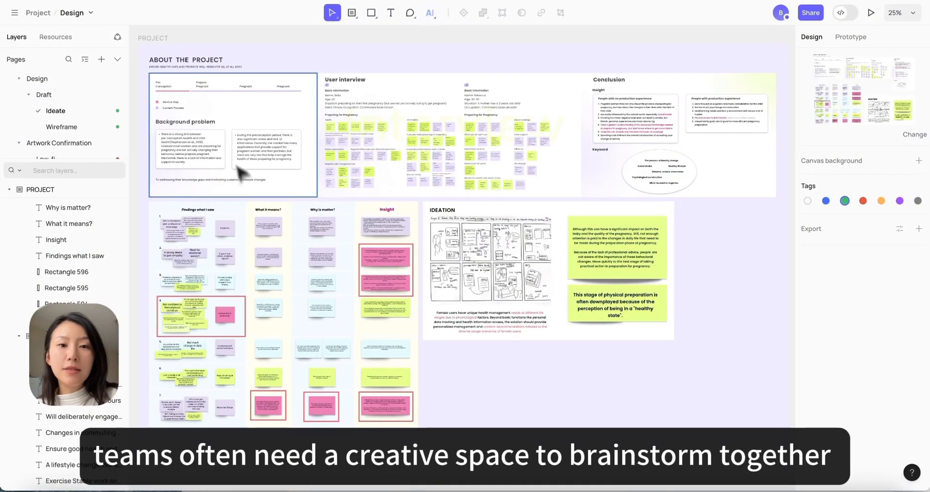
Scroll around the Ideate research boards and switch to the Frame tool
{"action": "scroll", "coordinate": [213, 120], "scroll_direction": "up", "scroll_amount": 2}
{"action": "scroll", "coordinate": [213, 120], "scroll_direction": "up", "scroll_amount": 3}
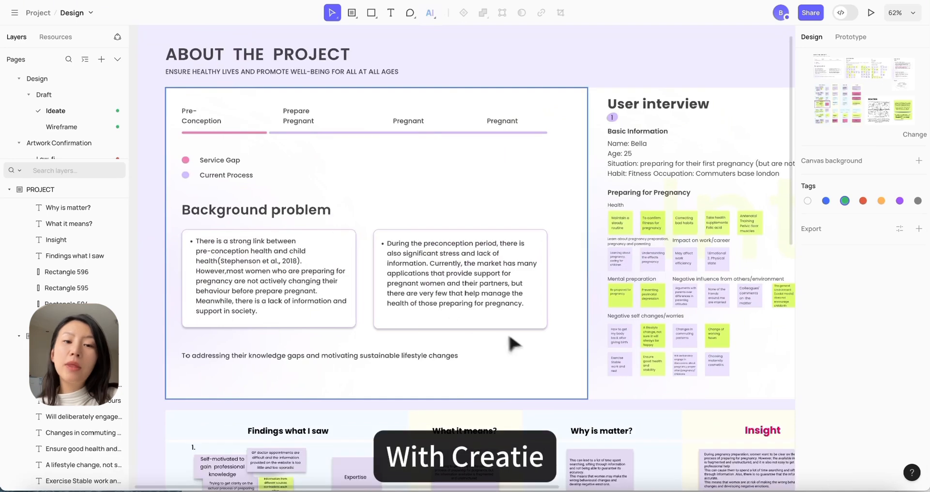
{"action": "scroll", "coordinate": [548, 355], "scroll_direction": "right", "scroll_amount": 15}
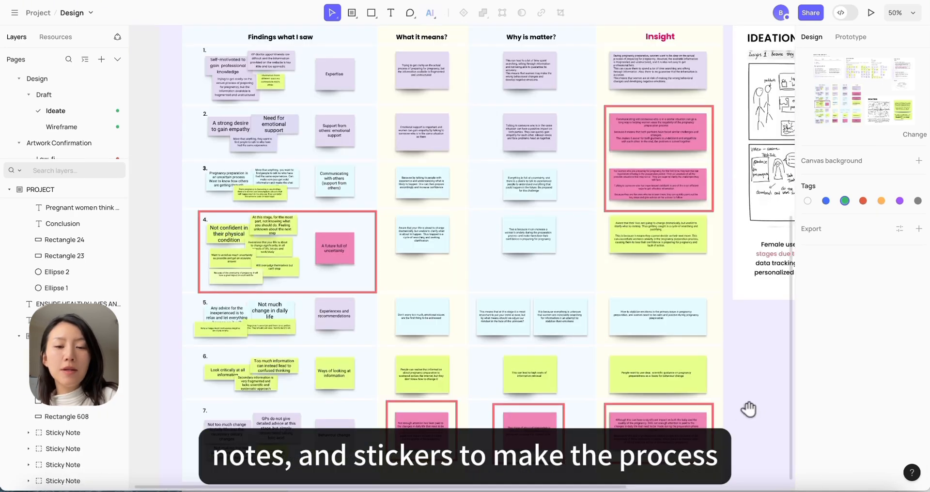
{"action": "scroll", "coordinate": [748, 409], "scroll_direction": "right", "scroll_amount": 10}
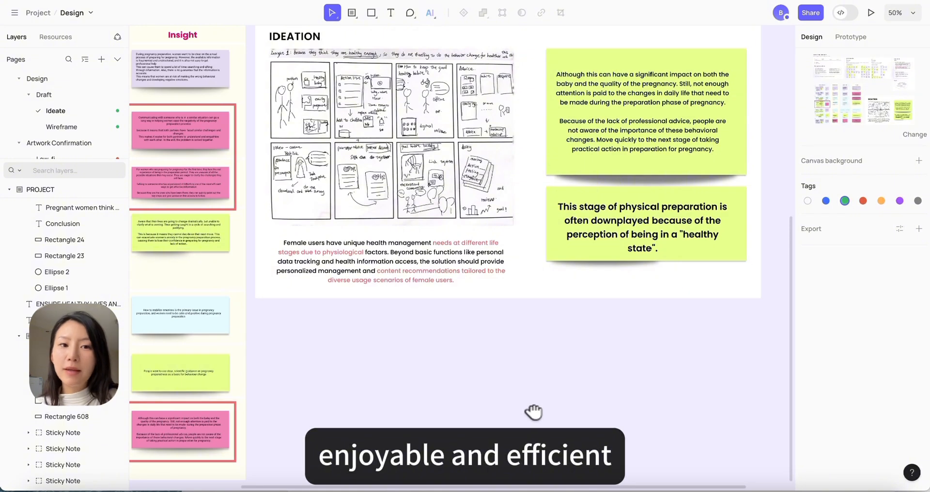
{"action": "scroll", "coordinate": [533, 412], "scroll_direction": "down", "scroll_amount": 2}
{"action": "scroll", "coordinate": [533, 411], "scroll_direction": "down", "scroll_amount": 7}
{"action": "left_click", "coordinate": [350, 14]}
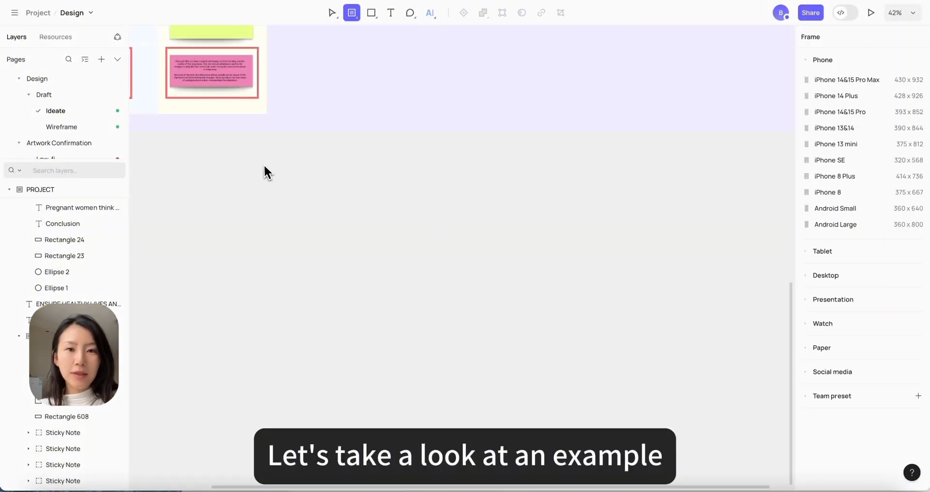
Draw a large frame below the boards with a SemiBold 'Target Users' heading
{"action": "left_click_drag", "start_coordinate": [263, 162], "coordinate": [729, 458]}
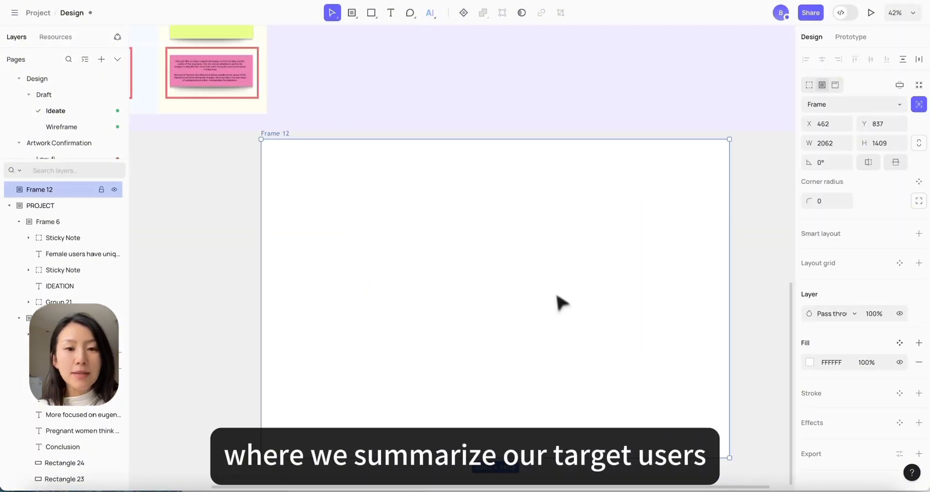
{"action": "left_click", "coordinate": [280, 155]}
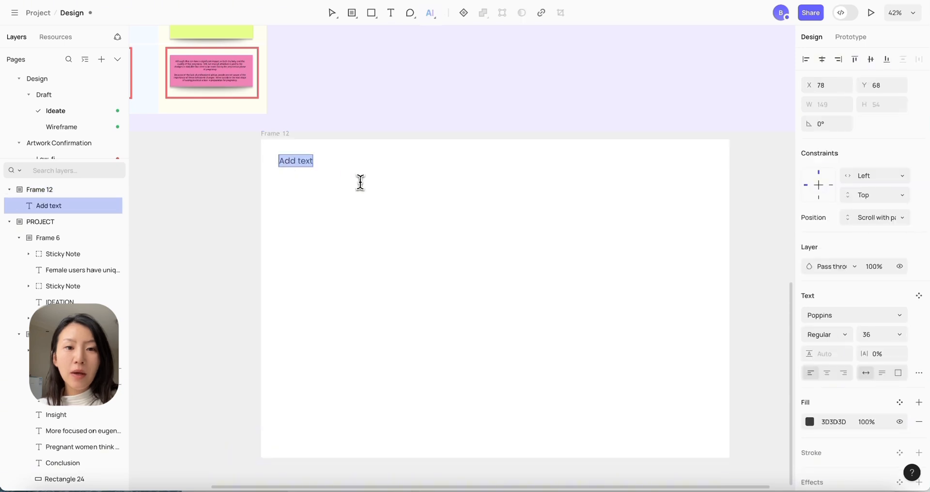
{"action": "type", "text": "Target Users"}
{"action": "left_click", "coordinate": [843, 334]}
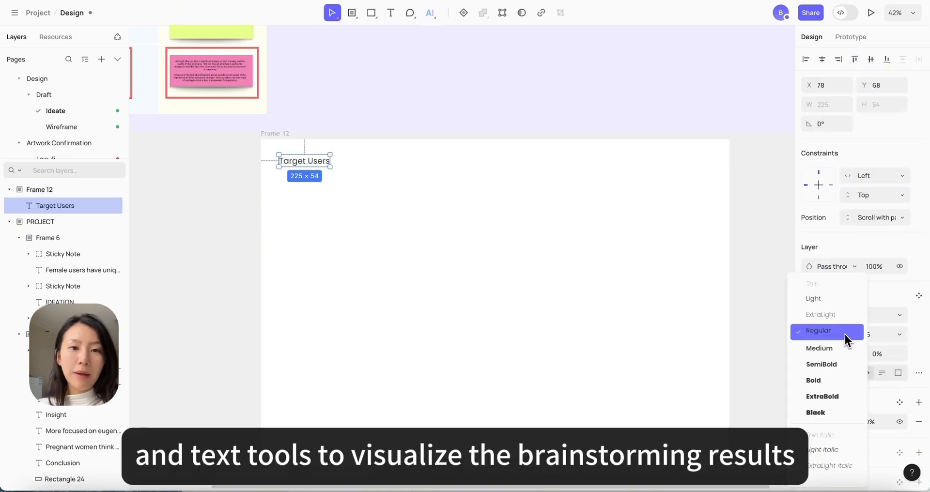
{"action": "left_click", "coordinate": [845, 364]}
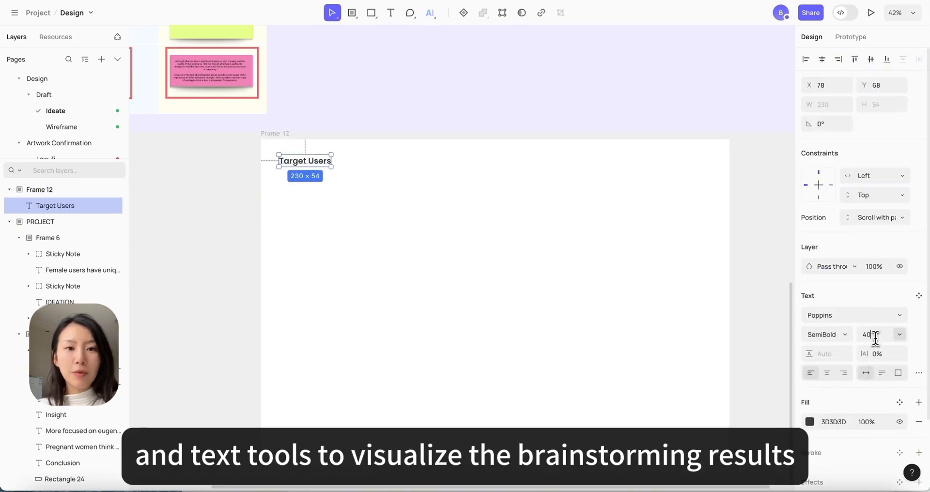
{"action": "left_click", "coordinate": [573, 326]}
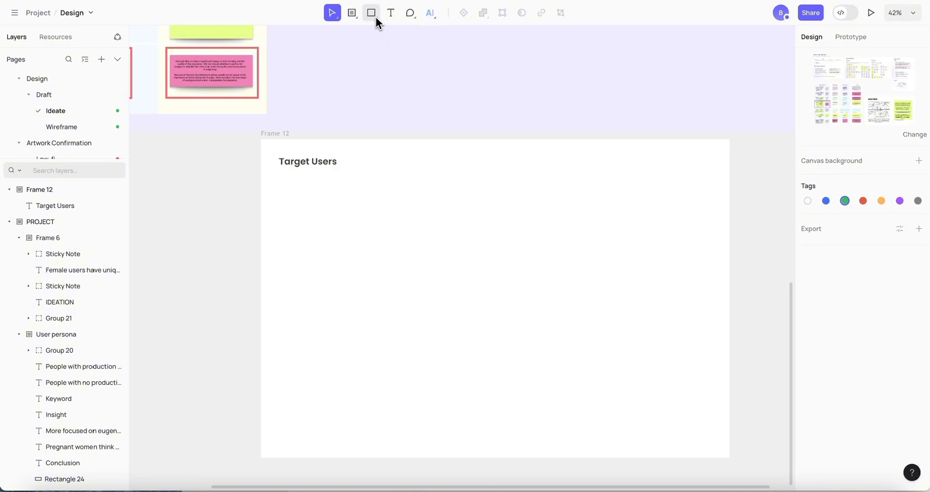
Draw a tall white card under the heading with a thickened ECE4FF outline
{"action": "left_click_drag", "start_coordinate": [279, 174], "coordinate": [414, 400]}
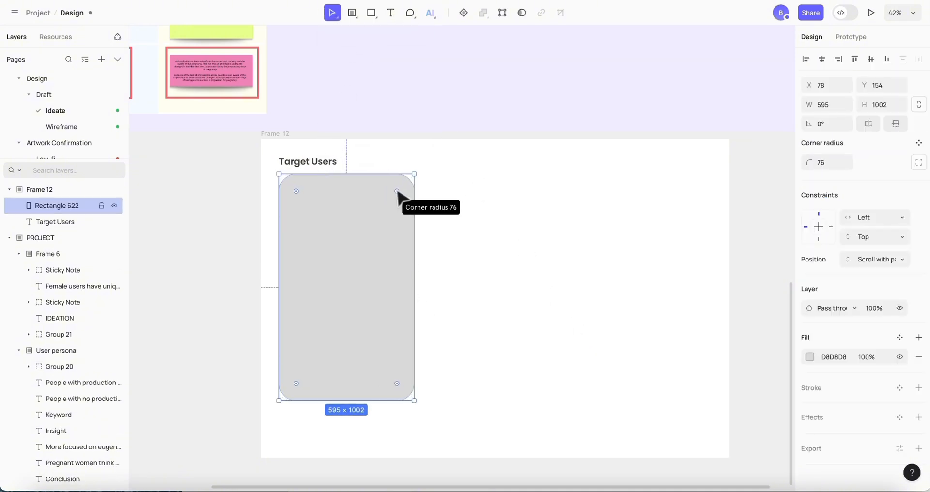
{"action": "left_click", "coordinate": [812, 358]}
{"action": "left_click", "coordinate": [781, 394]}
{"action": "left_click", "coordinate": [918, 388]}
{"action": "left_click", "coordinate": [810, 447]}
{"action": "left_click", "coordinate": [702, 394]}
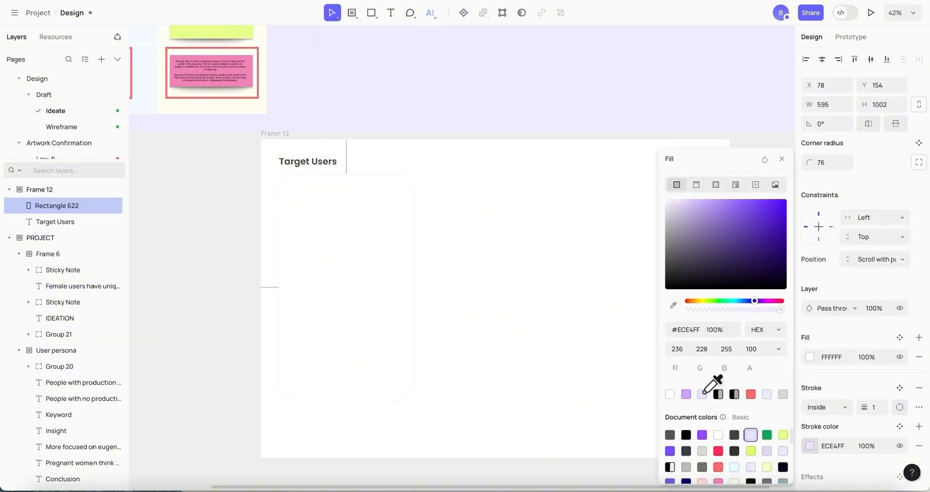
{"action": "left_click_drag", "start_coordinate": [859, 409], "coordinate": [863, 409]}
{"action": "key", "text": "Escape"}
Add a rounded photo-filled picture box in the card, then copy the card beside it
{"action": "left_click", "coordinate": [370, 15]}
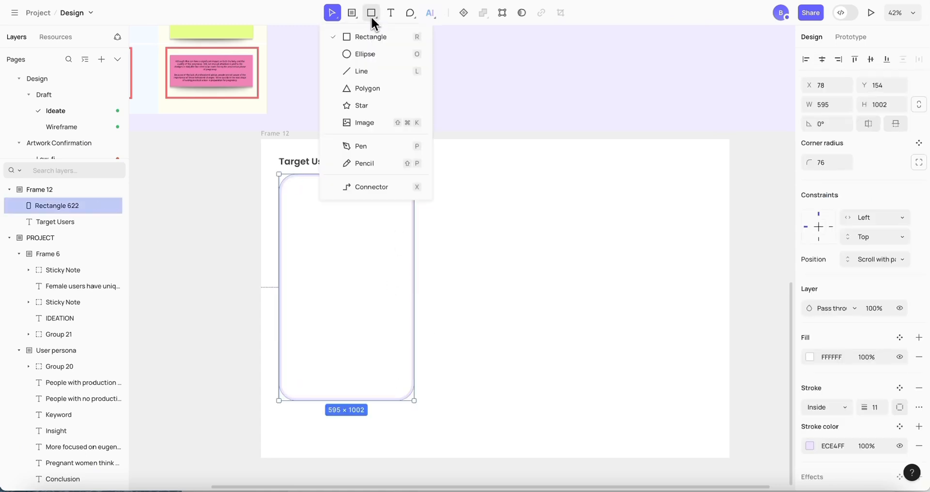
{"action": "left_click_drag", "start_coordinate": [292, 187], "coordinate": [402, 259]}
{"action": "left_click_drag", "start_coordinate": [395, 194], "coordinate": [391, 207]}
{"action": "left_click", "coordinate": [809, 358]}
{"action": "left_click", "coordinate": [777, 192]}
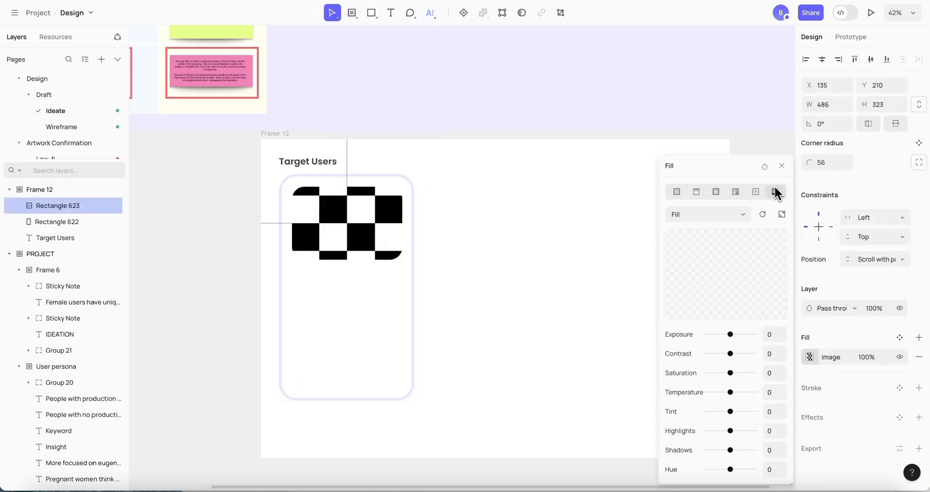
{"action": "left_click", "coordinate": [725, 274]}
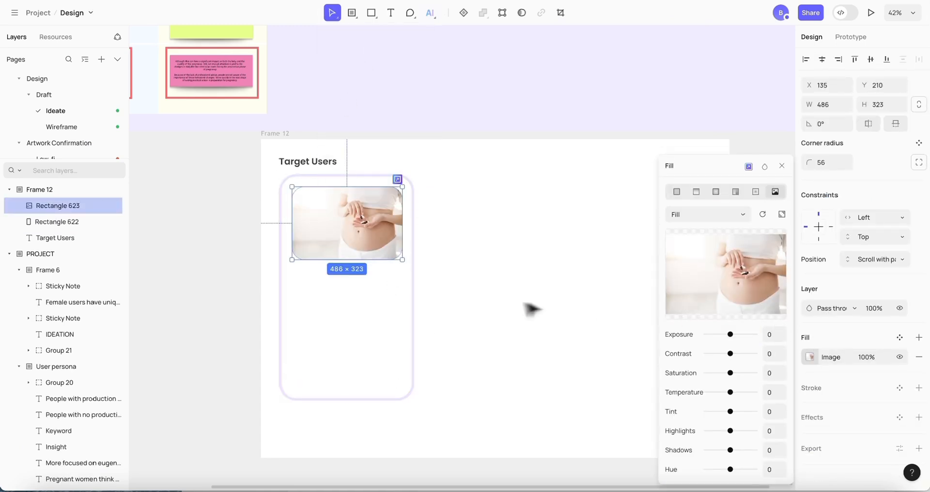
{"action": "left_click", "coordinate": [462, 300]}
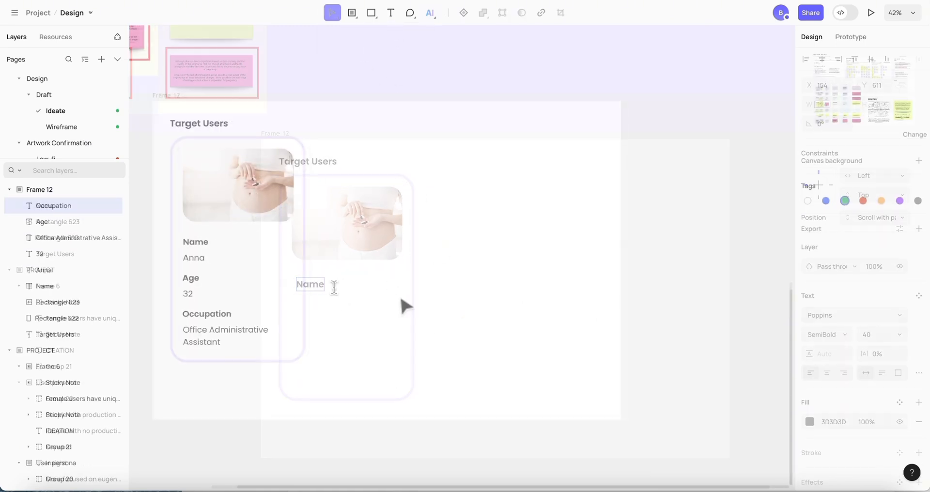
{"action": "left_click", "coordinate": [293, 277]}
{"action": "left_click_drag", "start_coordinate": [293, 277], "coordinate": [449, 276]}
Widen the copied card to 1235×600 and add a SemiBold 'Personality' label with Introvert/Extrovert labels
{"action": "left_click_drag", "start_coordinate": [461, 367], "coordinate": [605, 271]}
{"action": "left_click", "coordinate": [391, 12]}
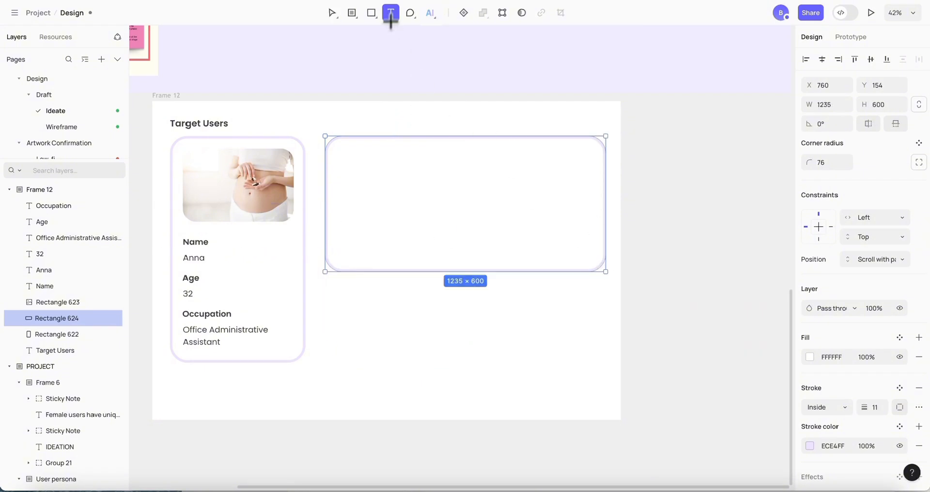
{"action": "left_click", "coordinate": [340, 154]}
{"action": "type", "text": "Personality"}
{"action": "left_click", "coordinate": [736, 344]}
{"action": "left_click", "coordinate": [826, 335]}
{"action": "left_click", "coordinate": [823, 383]}
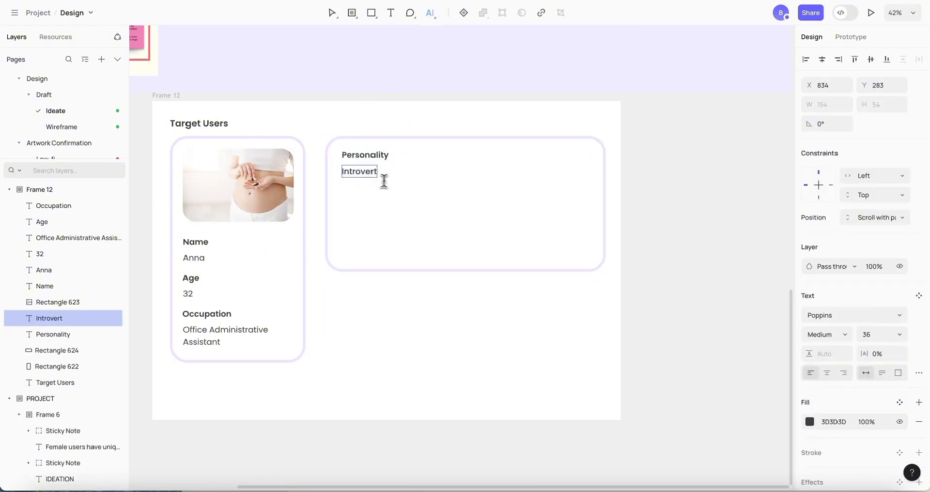
{"action": "left_click_drag", "start_coordinate": [368, 172], "coordinate": [574, 178]}
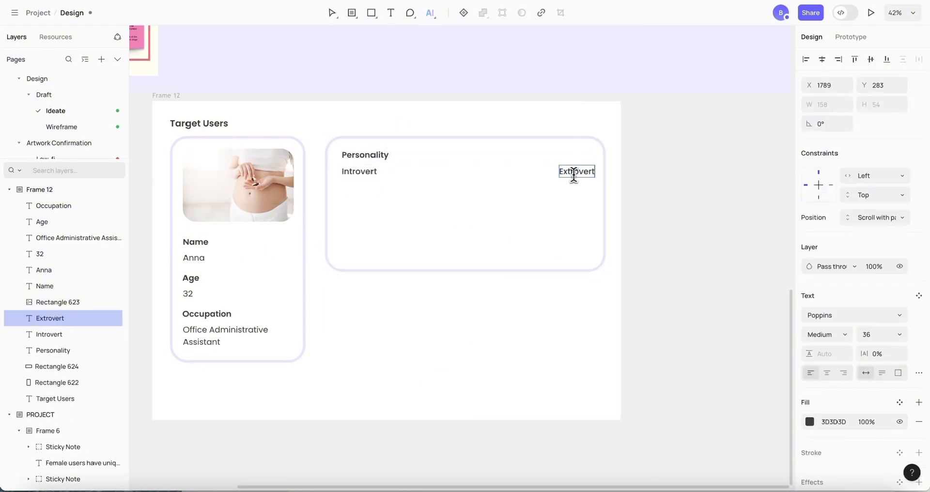
Draw a light purple slider line with a CCA1FF knob centred on it
{"action": "left_click", "coordinate": [573, 203]}
{"action": "left_click", "coordinate": [371, 13]}
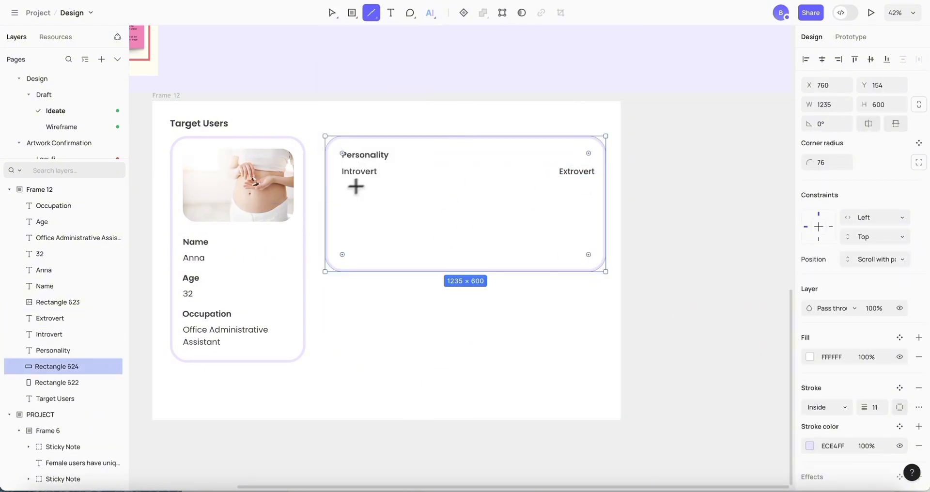
{"action": "left_click_drag", "start_coordinate": [341, 185], "coordinate": [595, 187]}
{"action": "left_click_drag", "start_coordinate": [858, 346], "coordinate": [862, 346]}
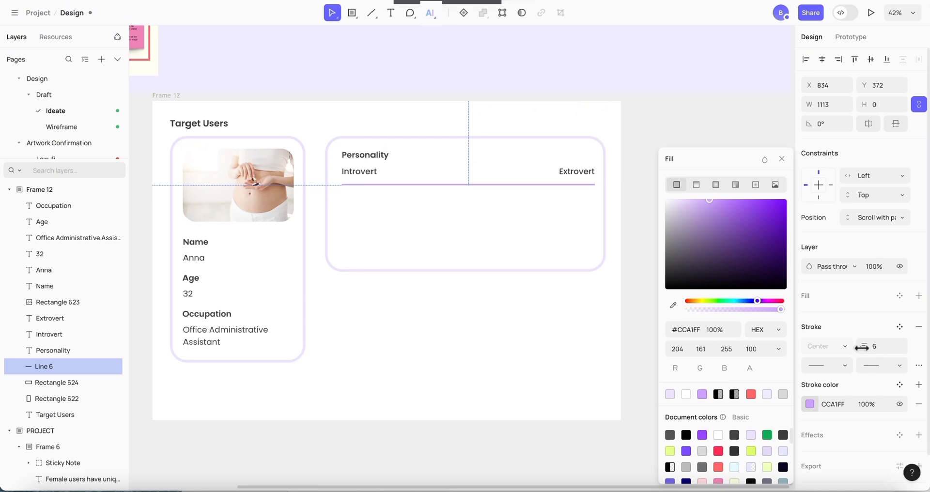
{"action": "left_click", "coordinate": [781, 158]}
{"action": "left_click", "coordinate": [376, 15]}
{"action": "left_click", "coordinate": [373, 35]}
{"action": "left_click_drag", "start_coordinate": [481, 182], "coordinate": [501, 188]}
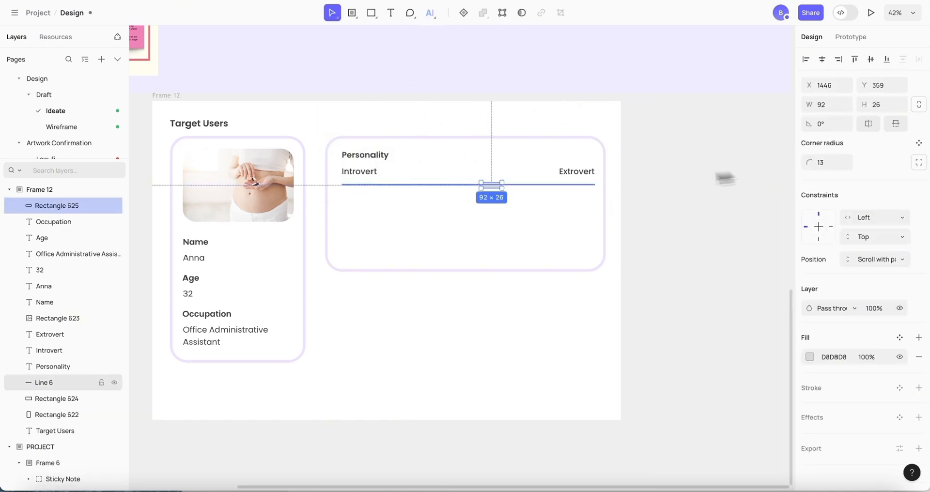
{"action": "left_click", "coordinate": [809, 357]}
{"action": "left_click", "coordinate": [671, 394]}
{"action": "left_click", "coordinate": [781, 158]}
{"action": "left_click", "coordinate": [561, 185], "text": "shift"}
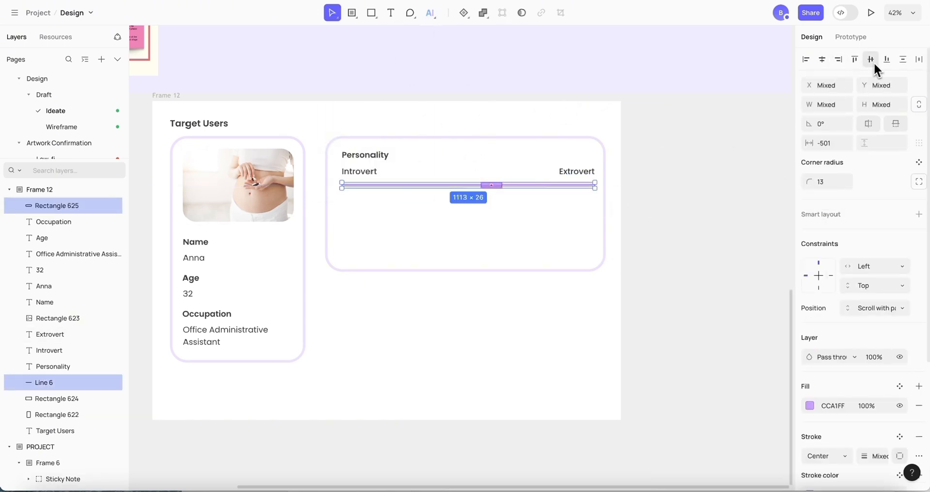
{"action": "left_click", "coordinate": [873, 62]}
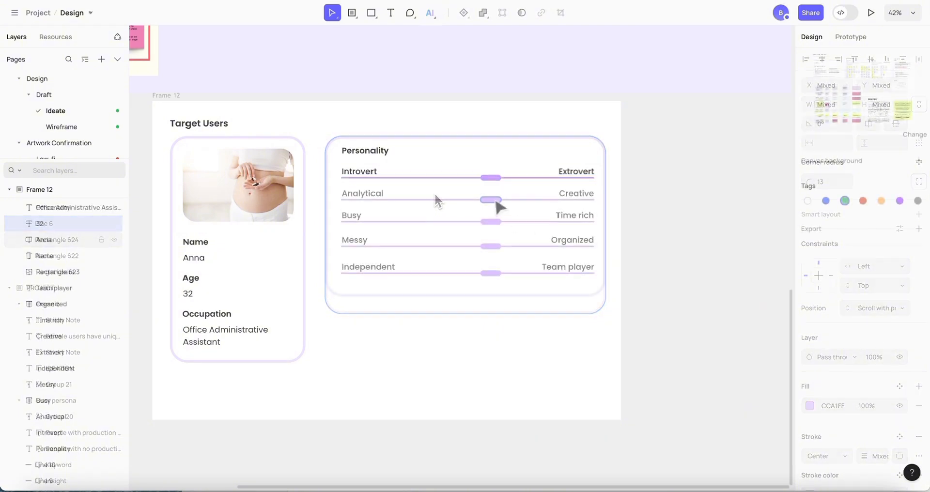
Position the Analytical, Busy, Messy and Independent/Team player slider knobs
{"action": "left_click_drag", "start_coordinate": [491, 200], "coordinate": [411, 200]}
{"action": "left_click_drag", "start_coordinate": [491, 221], "coordinate": [437, 228]}
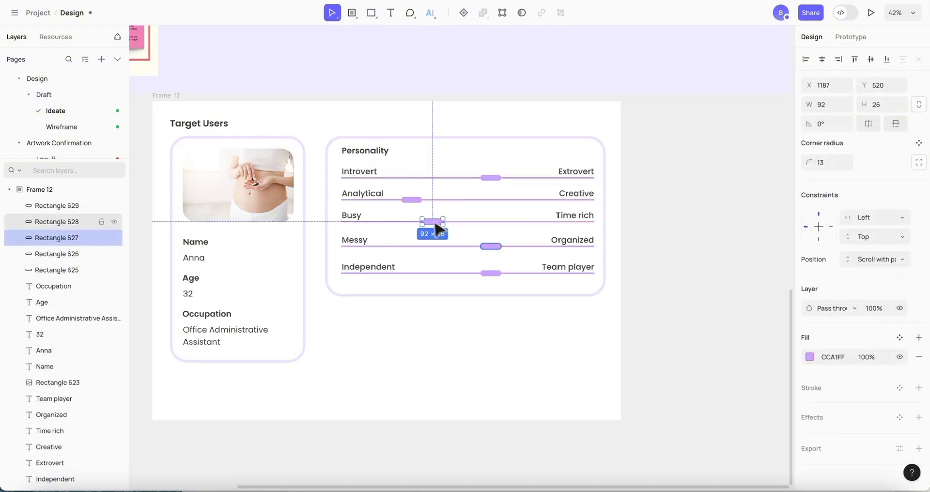
{"action": "left_click_drag", "start_coordinate": [490, 246], "coordinate": [398, 246]}
{"action": "left_click_drag", "start_coordinate": [490, 273], "coordinate": [523, 276]}
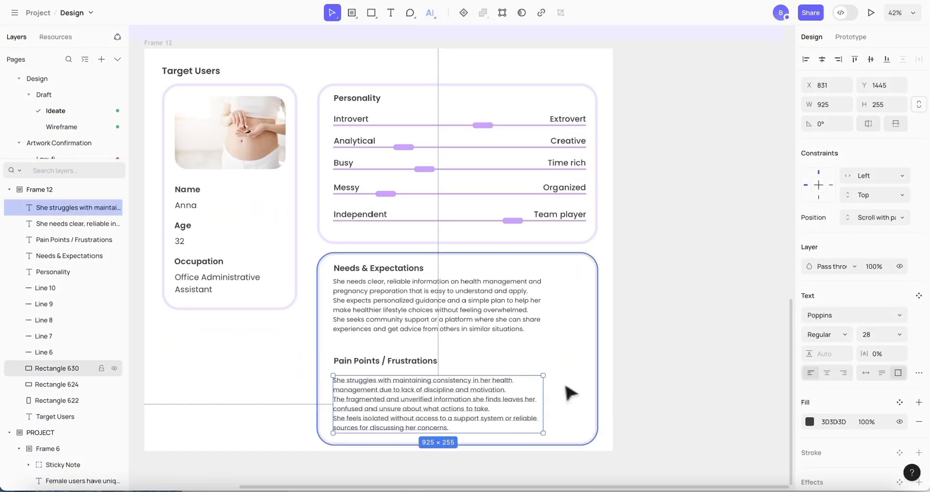
Make the Needs & Expectations and Pain Points paragraphs bulleted lists and lower the Pain Points heading
{"action": "left_click", "coordinate": [477, 308]}
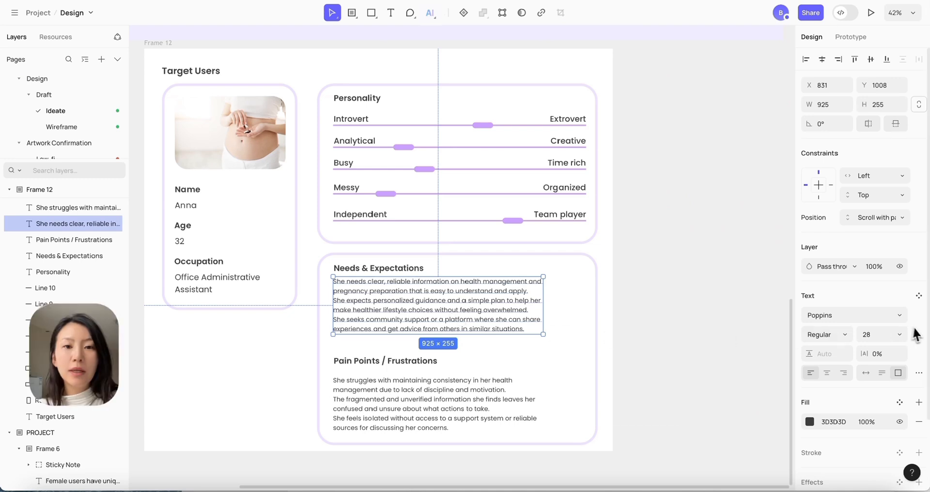
{"action": "left_click", "coordinate": [918, 373]}
{"action": "left_click", "coordinate": [759, 420]}
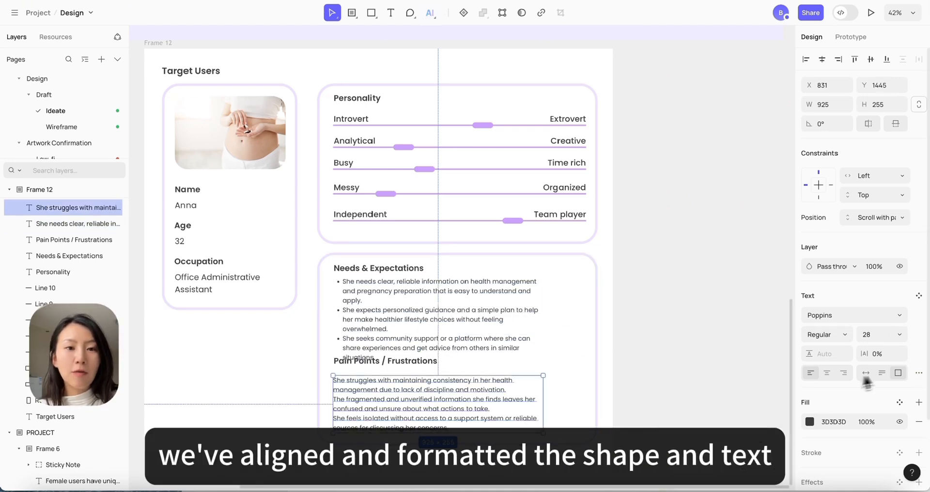
{"action": "left_click", "coordinate": [919, 373]}
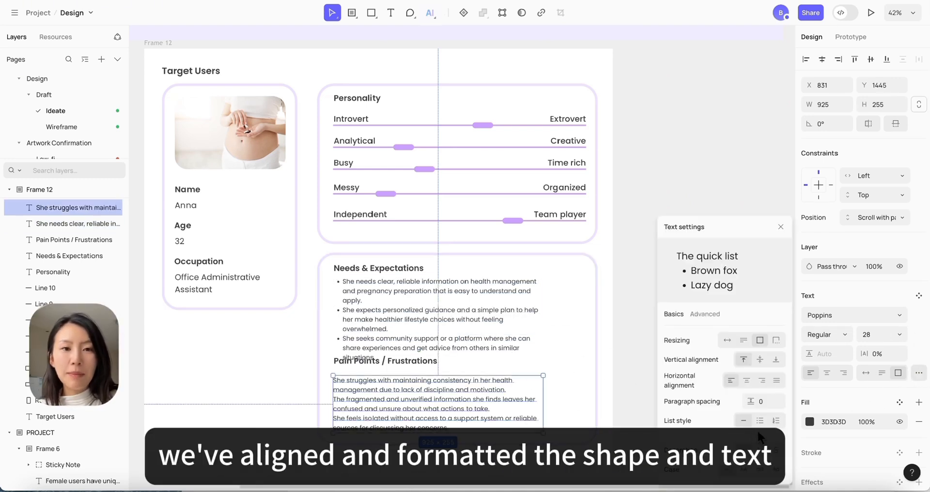
{"action": "left_click", "coordinate": [759, 421]}
{"action": "left_click_drag", "start_coordinate": [420, 359], "coordinate": [419, 368]}
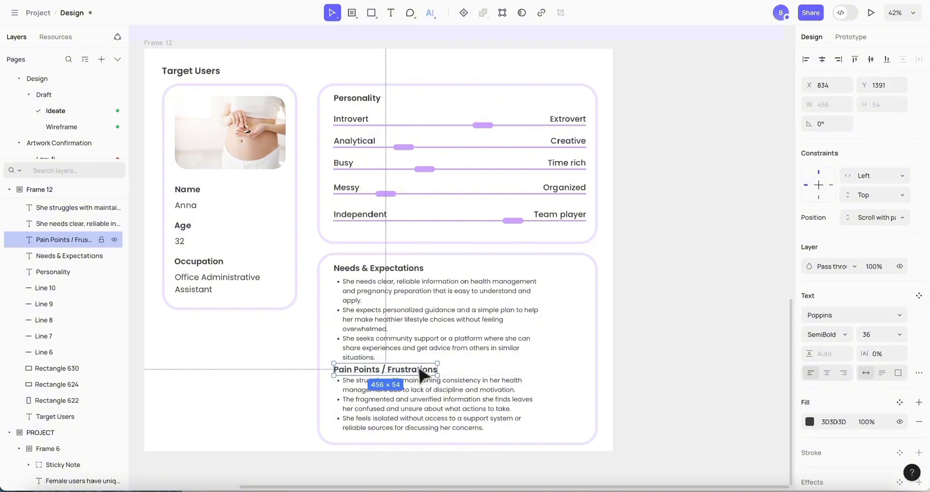
{"action": "left_click", "coordinate": [667, 406]}
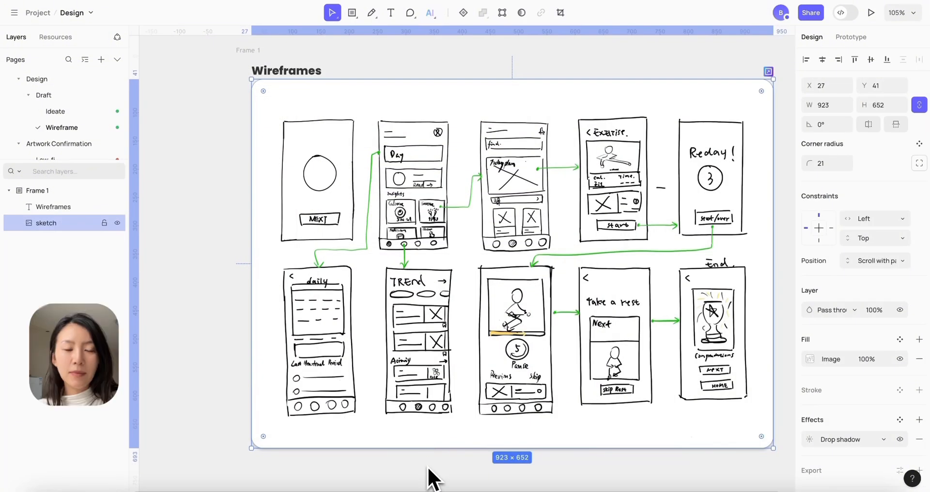
Set the pencil colour to 181818 and draw a freehand stroke on the sketch
{"action": "scroll", "coordinate": [341, 135], "scroll_direction": "up", "scroll_amount": 10}
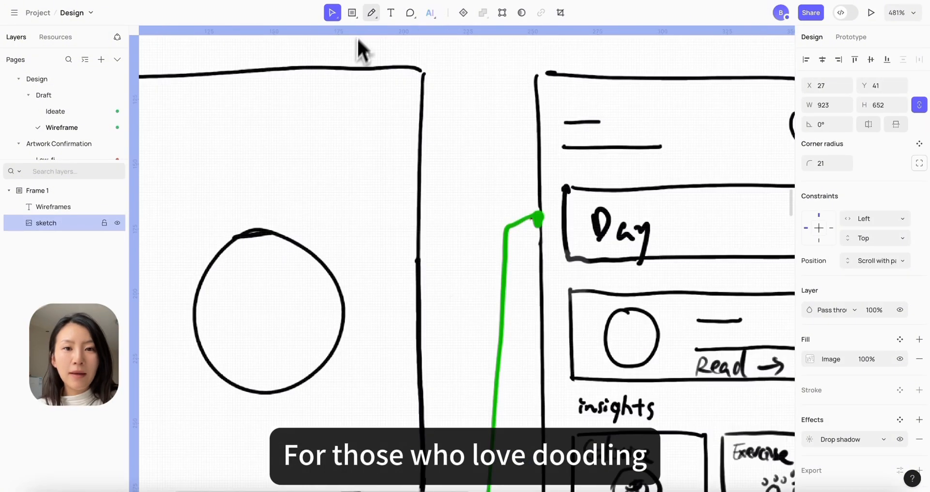
{"action": "left_click", "coordinate": [371, 13]}
{"action": "left_click", "coordinate": [807, 121]}
{"action": "left_click", "coordinate": [671, 248]}
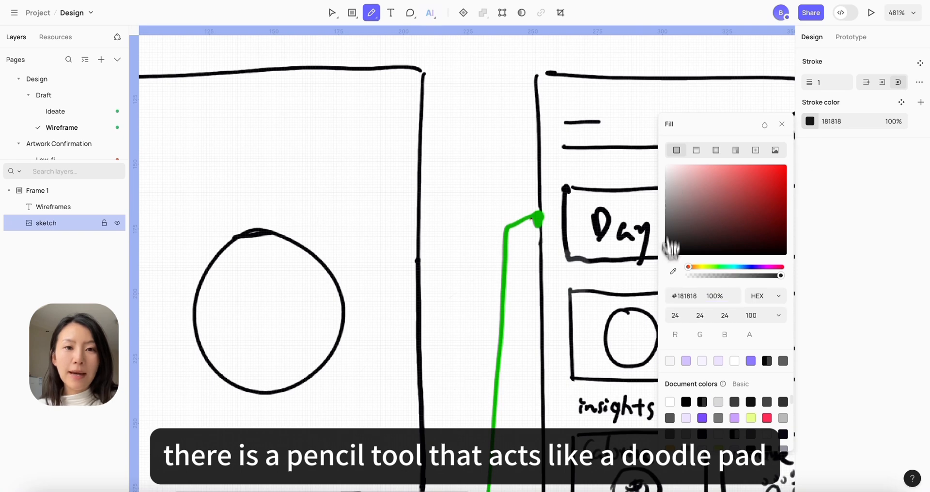
{"action": "left_click", "coordinate": [781, 124]}
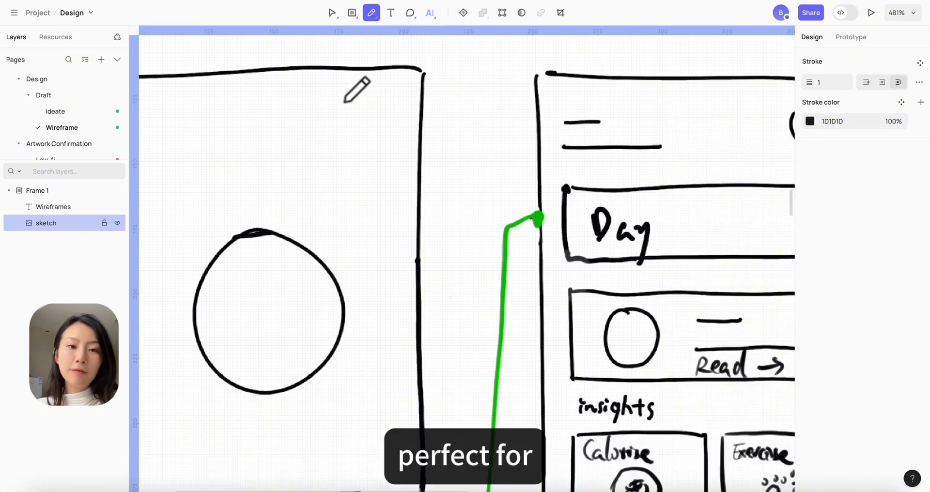
{"action": "mouse_move", "coordinate": [347, 103]}
{"action": "left_mouse_down"}
{"action": "mouse_move", "coordinate": [380, 101]}
{"action": "mouse_move", "coordinate": [387, 112]}
{"action": "mouse_move", "coordinate": [378, 121]}
{"action": "left_mouse_up"}
Draw curves inside the first screen's circle, then return to the Project files
{"action": "scroll", "coordinate": [264, 301], "scroll_direction": "up", "scroll_amount": 1}
{"action": "left_click_drag", "start_coordinate": [225, 308], "coordinate": [306, 347]}
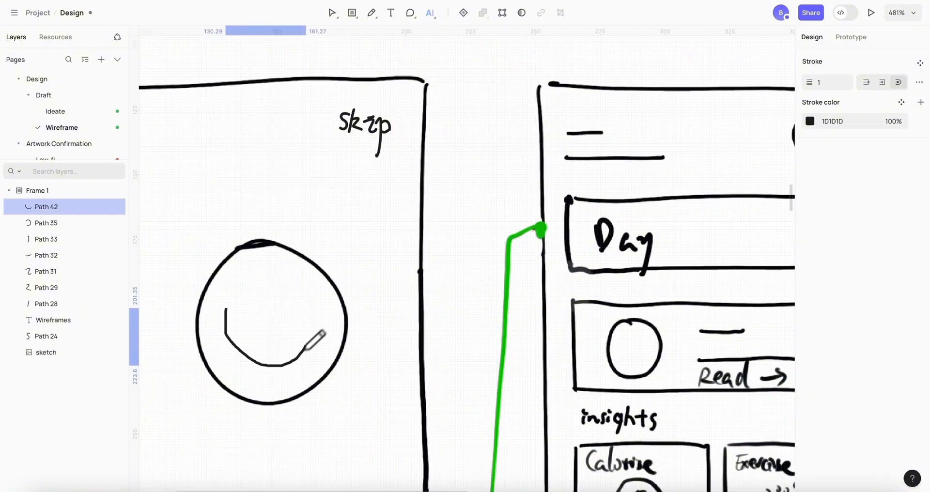
{"action": "left_click_drag", "start_coordinate": [264, 290], "coordinate": [274, 257]}
{"action": "left_click_drag", "start_coordinate": [257, 310], "coordinate": [305, 282]}
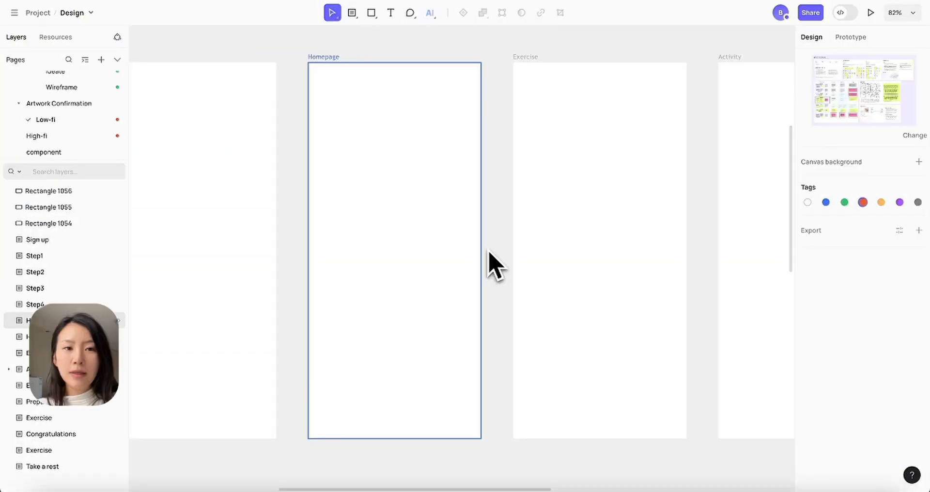
{"action": "left_click", "coordinate": [39, 14]}
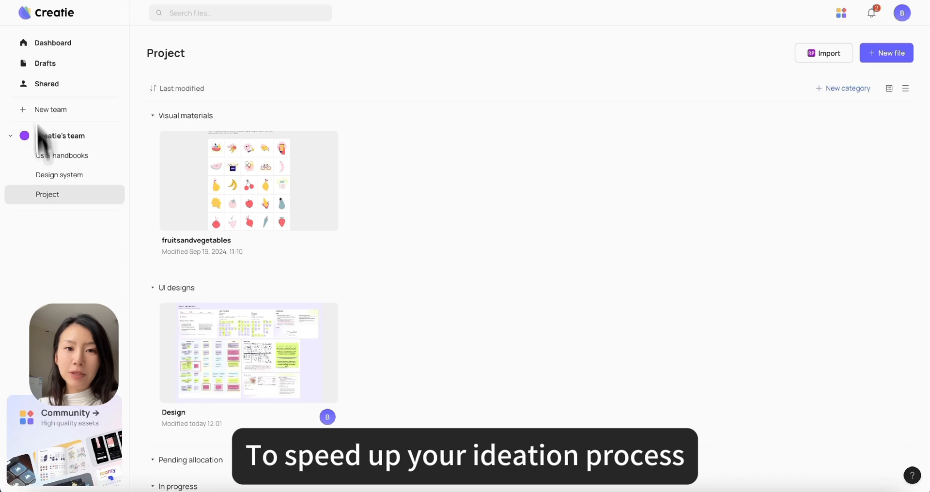
Open The Survival Kit for iOS Design from Community, preview iOS Components, and use it in Creatie
{"action": "left_click", "coordinate": [94, 429]}
{"action": "scroll", "coordinate": [467, 387], "scroll_direction": "down", "scroll_amount": 15}
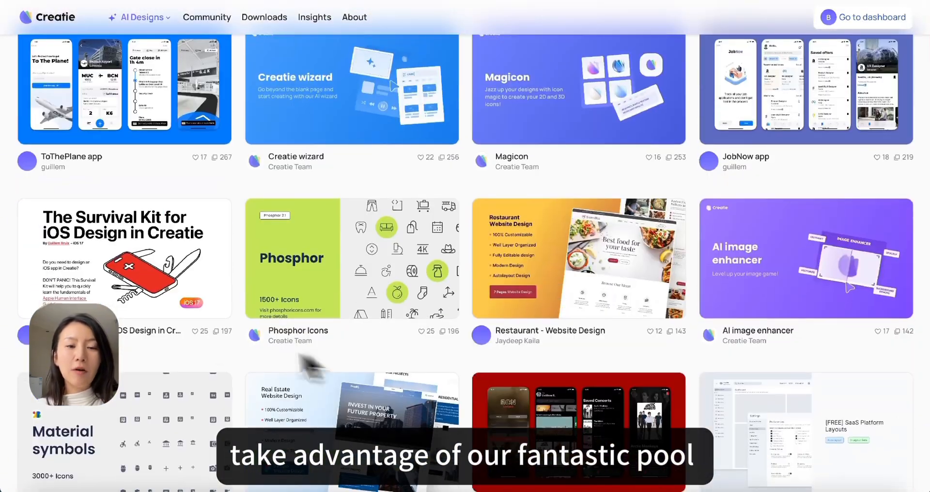
{"action": "left_click", "coordinate": [153, 316]}
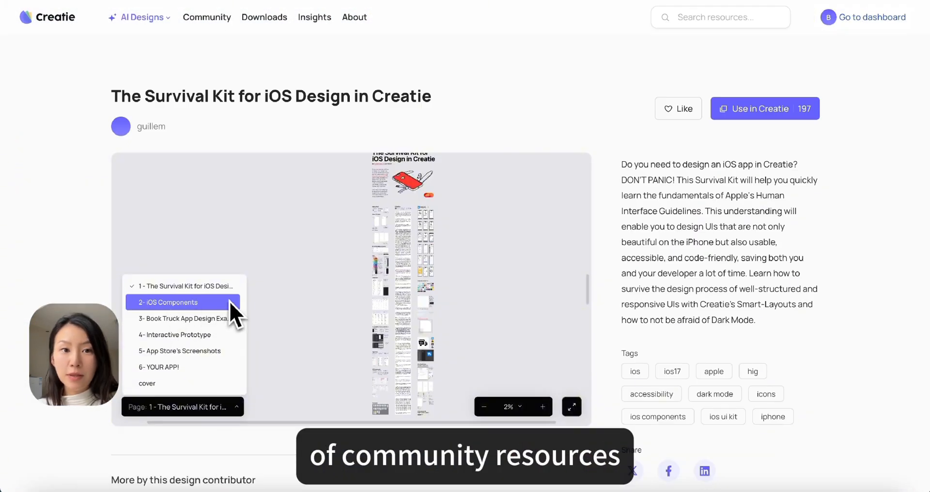
{"action": "left_click", "coordinate": [228, 302]}
{"action": "scroll", "coordinate": [297, 298], "scroll_direction": "up", "scroll_amount": 5}
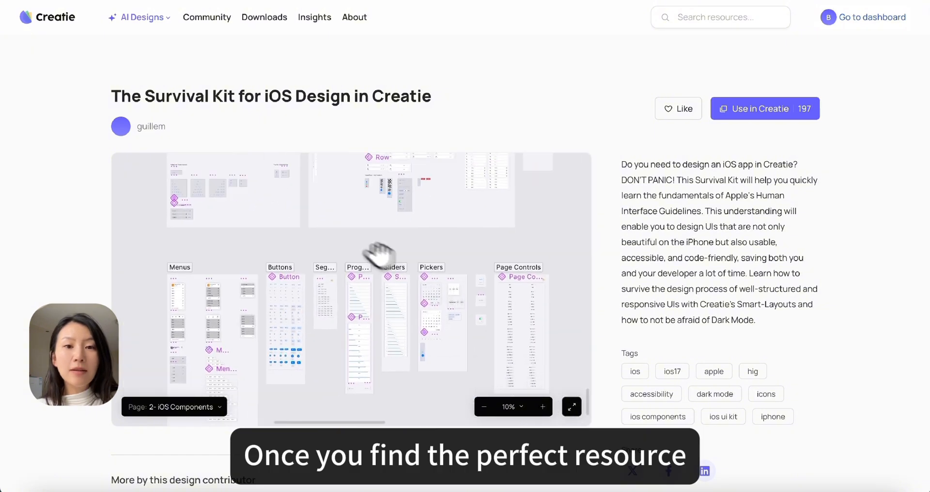
{"action": "left_click", "coordinate": [796, 111]}
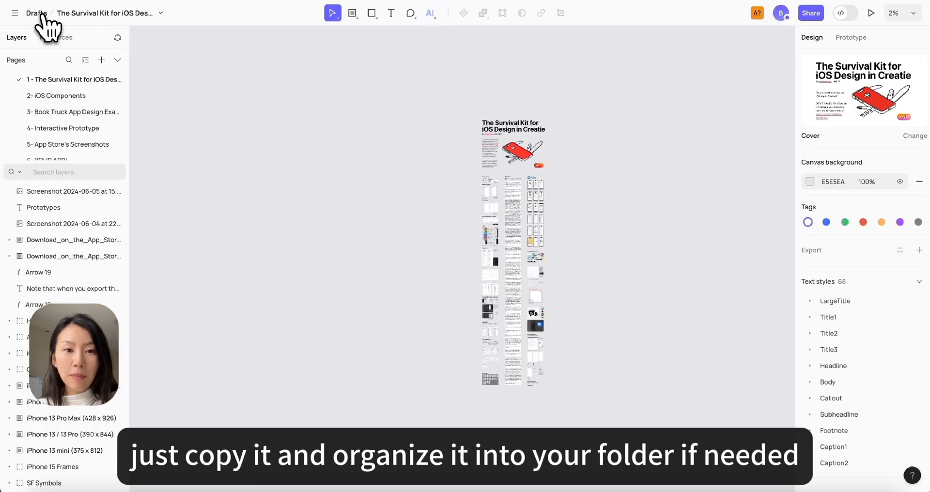
Move the Survival Kit from Drafts into Design system and publish it as a library
{"action": "left_click", "coordinate": [37, 13]}
{"action": "left_click_drag", "start_coordinate": [278, 186], "coordinate": [78, 177]}
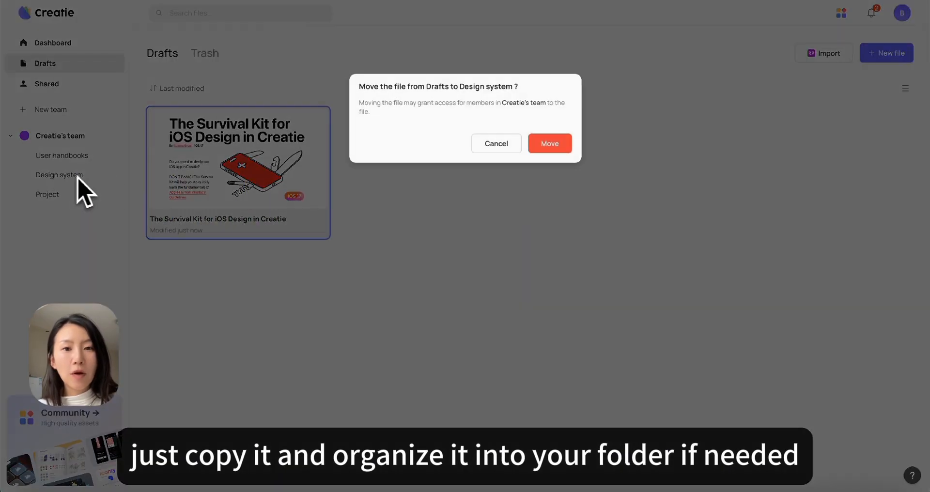
{"action": "left_click", "coordinate": [547, 142]}
{"action": "left_click", "coordinate": [62, 176]}
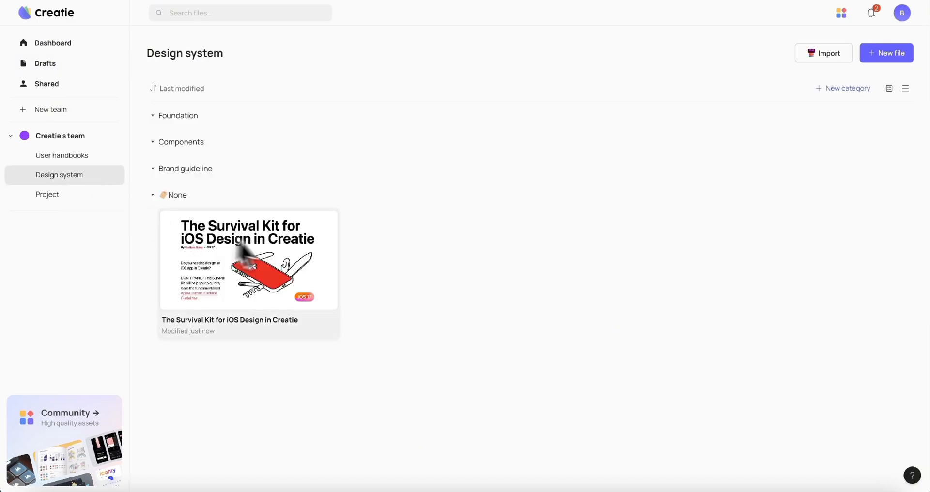
{"action": "double_click", "coordinate": [308, 259]}
{"action": "left_click", "coordinate": [118, 39]}
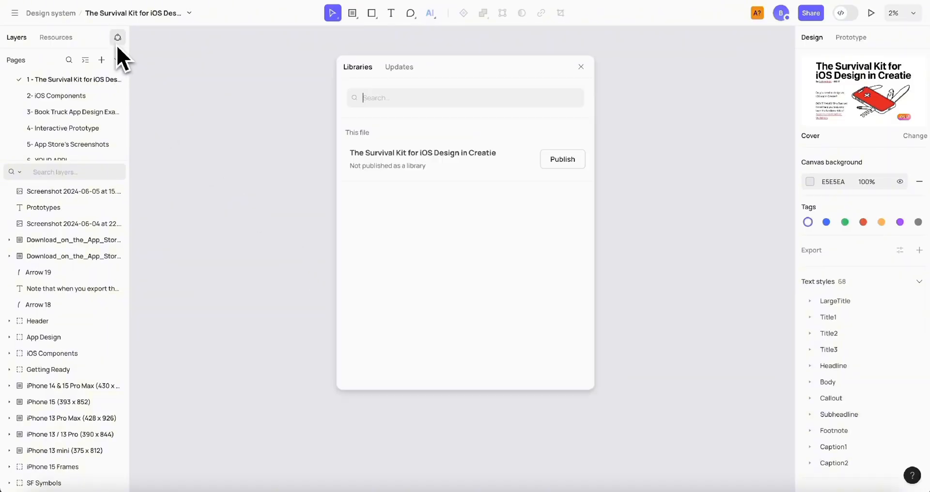
{"action": "left_click", "coordinate": [577, 163]}
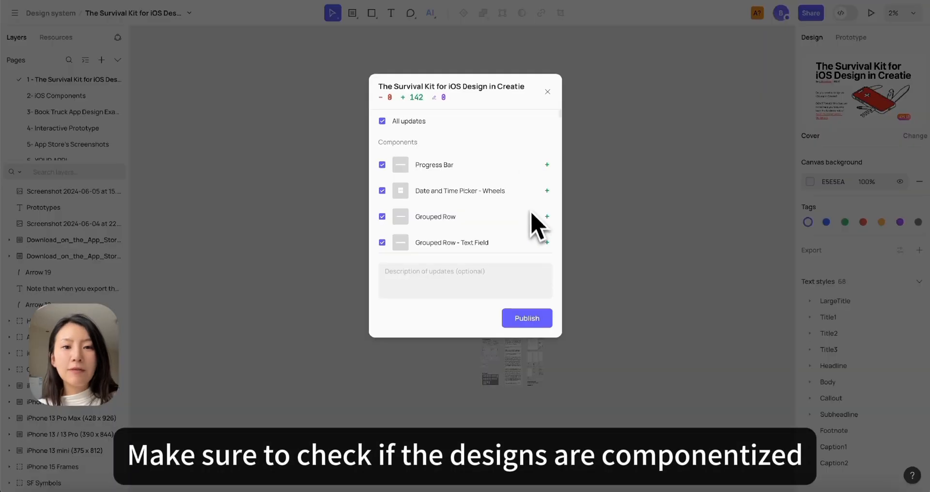
{"action": "scroll", "coordinate": [535, 228], "scroll_direction": "down", "scroll_amount": 5}
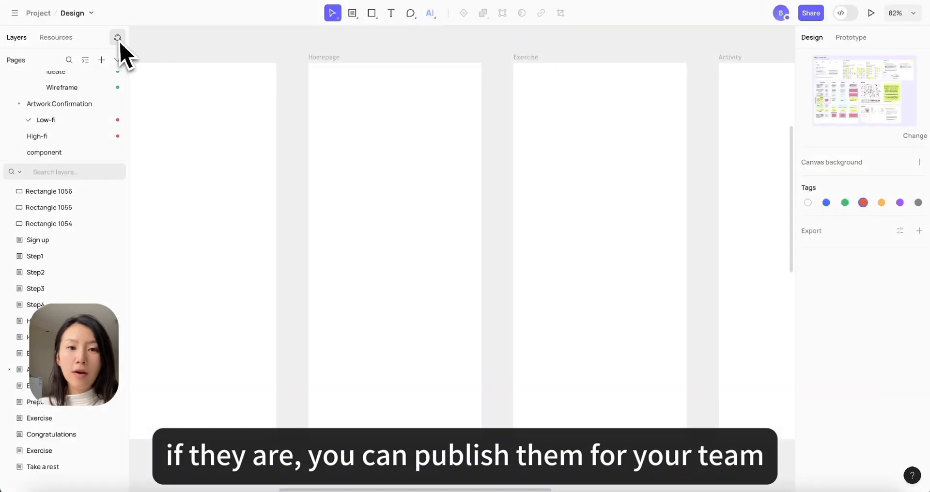
Enable the Survival Kit library in the Design file and show its assets
{"action": "left_click", "coordinate": [117, 38]}
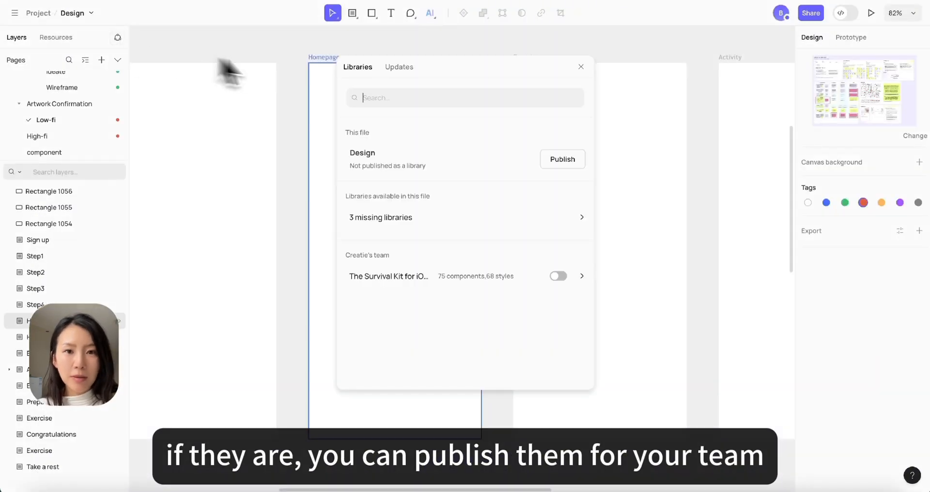
{"action": "left_click", "coordinate": [557, 276]}
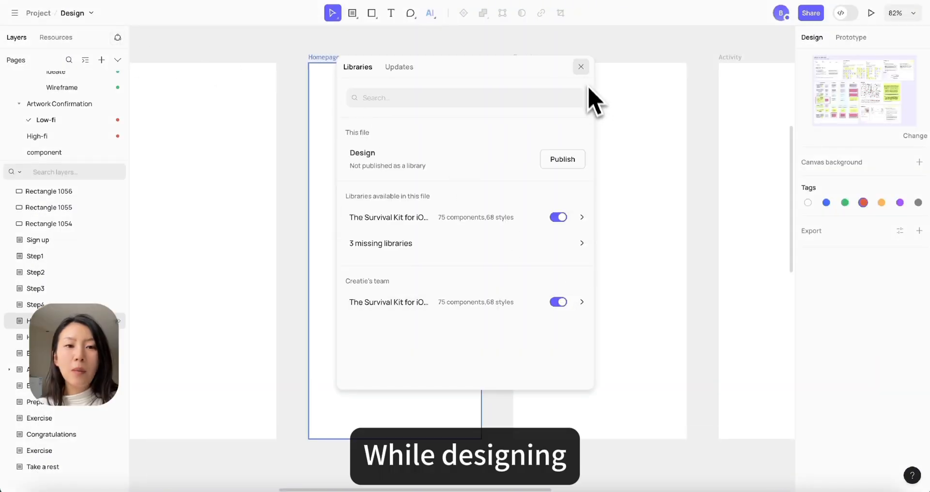
{"action": "left_click", "coordinate": [581, 67]}
{"action": "left_click", "coordinate": [72, 37]}
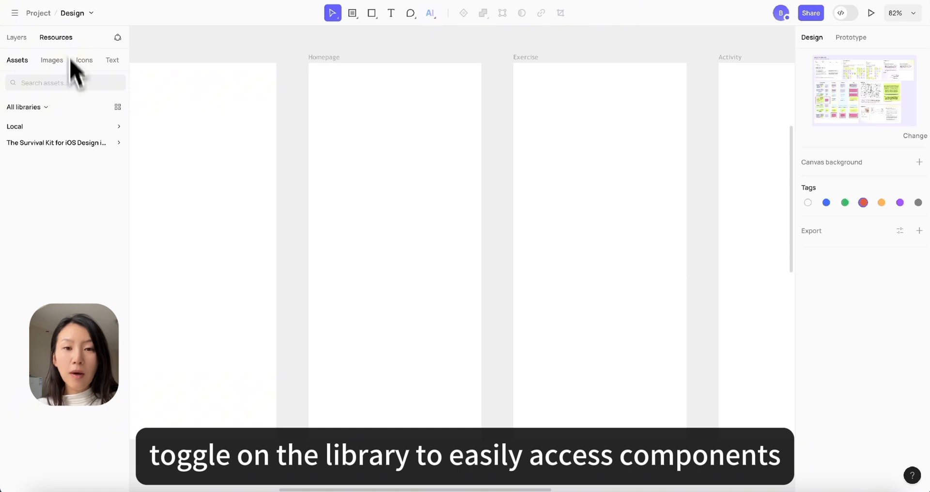
Place a Survival Kit Navigation Bar at the top of Homepage and adjust its fill
{"action": "left_click", "coordinate": [96, 143]}
{"action": "scroll", "coordinate": [73, 415], "scroll_direction": "down", "scroll_amount": 10}
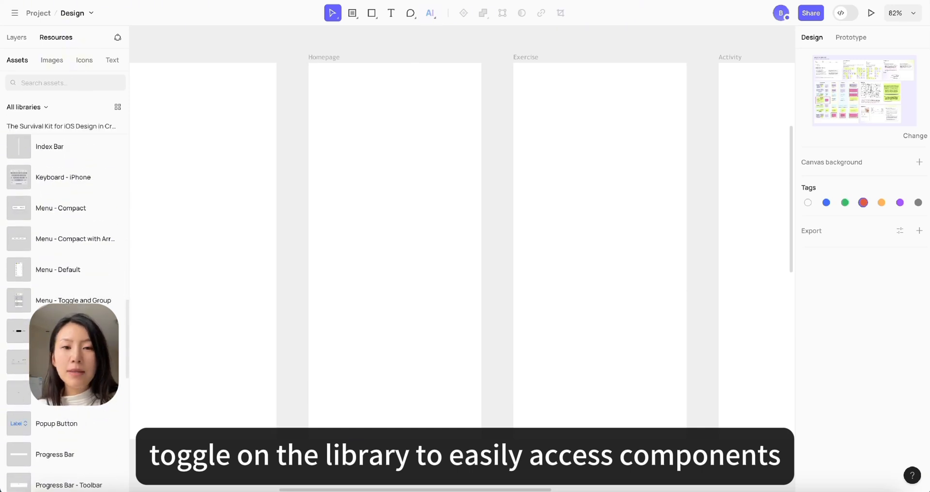
{"action": "left_click_drag", "start_coordinate": [19, 331], "coordinate": [393, 79]}
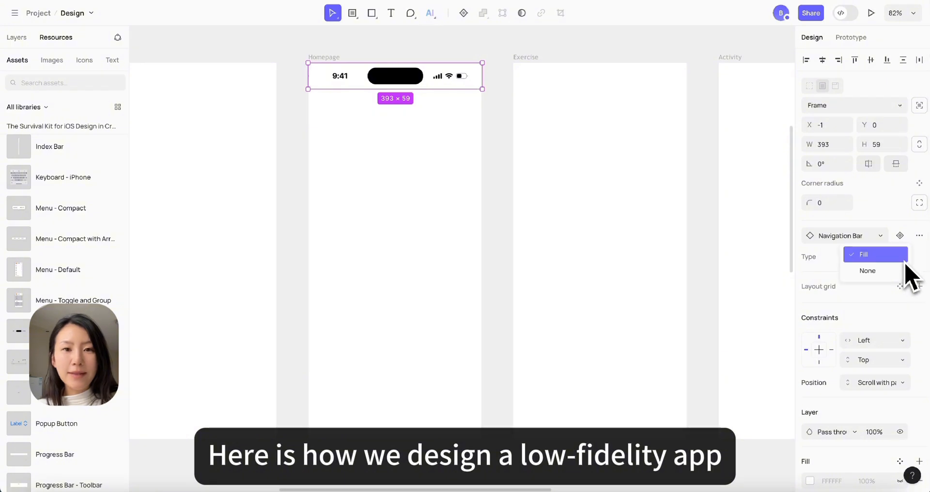
{"action": "left_click", "coordinate": [903, 271]}
{"action": "left_click", "coordinate": [894, 240]}
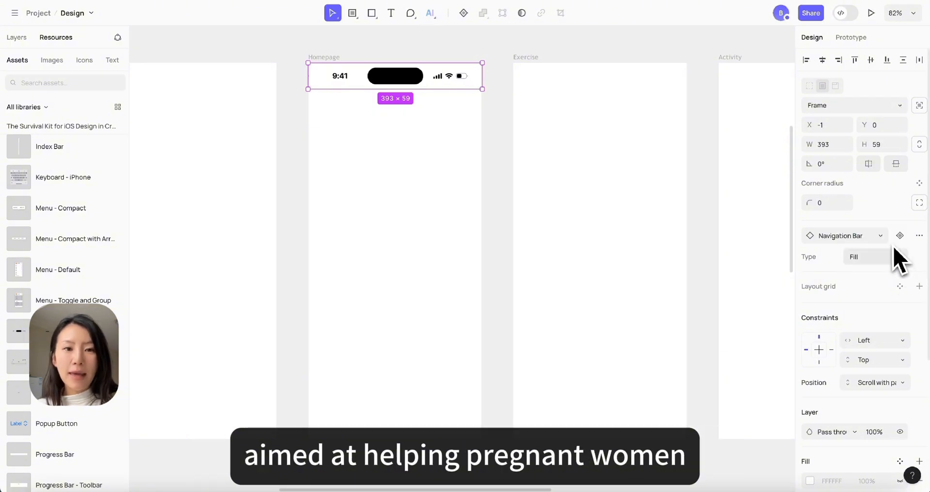
{"action": "left_click", "coordinate": [591, 212]}
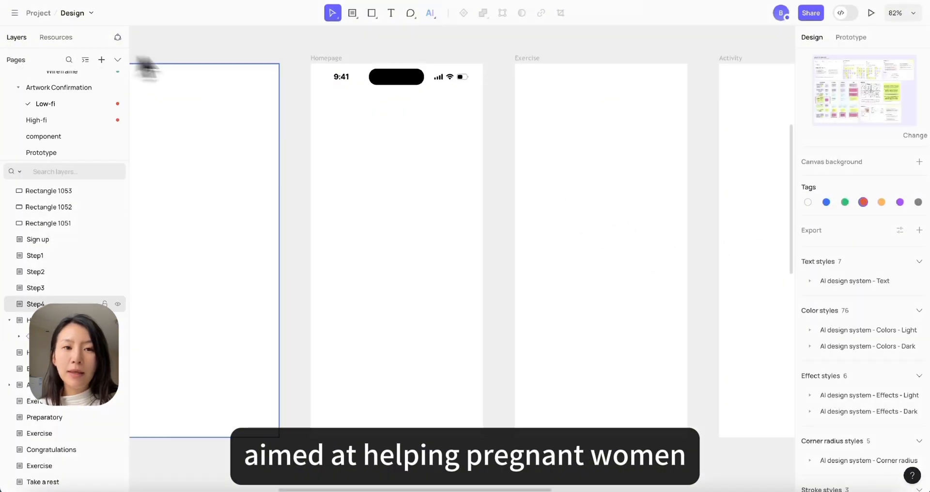
Add a SemiBold 'Goood morning,' greeting with a size-24 user name below it
{"action": "left_click", "coordinate": [321, 99]}
{"action": "type", "text": "Goood morning,"}
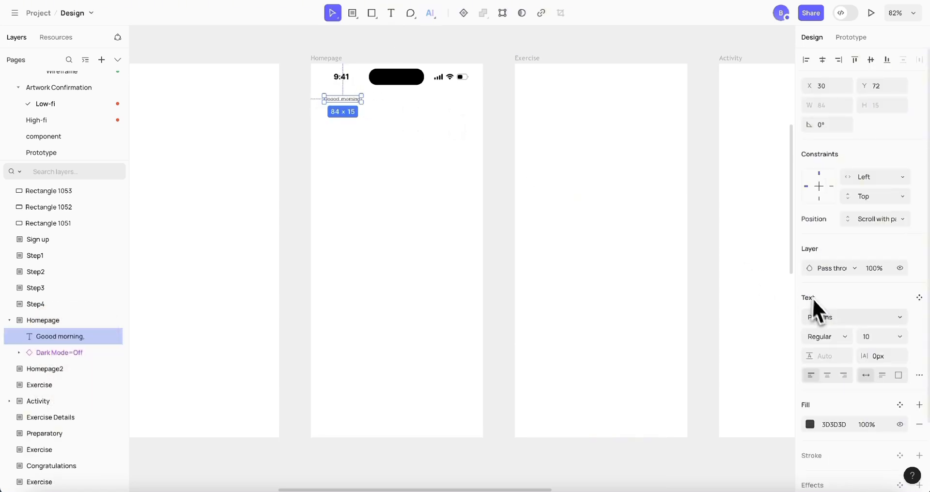
{"action": "left_click", "coordinate": [830, 337]}
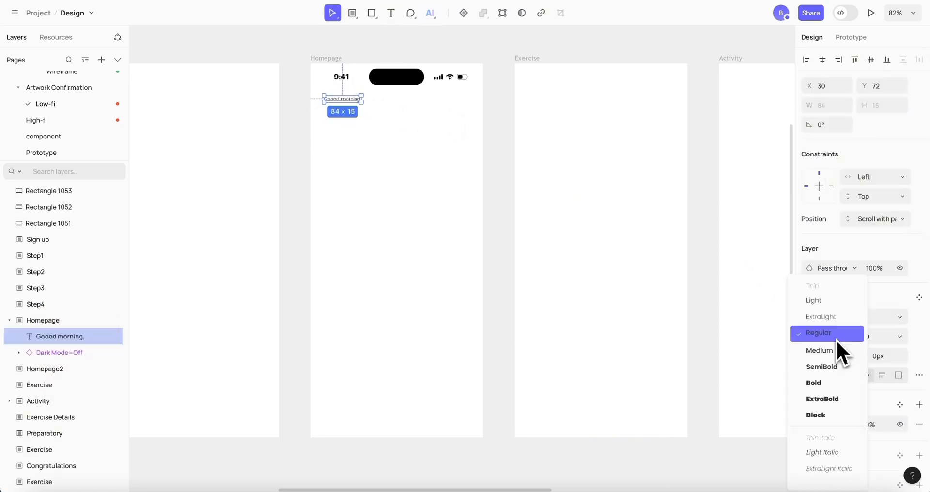
{"action": "left_click", "coordinate": [830, 366]}
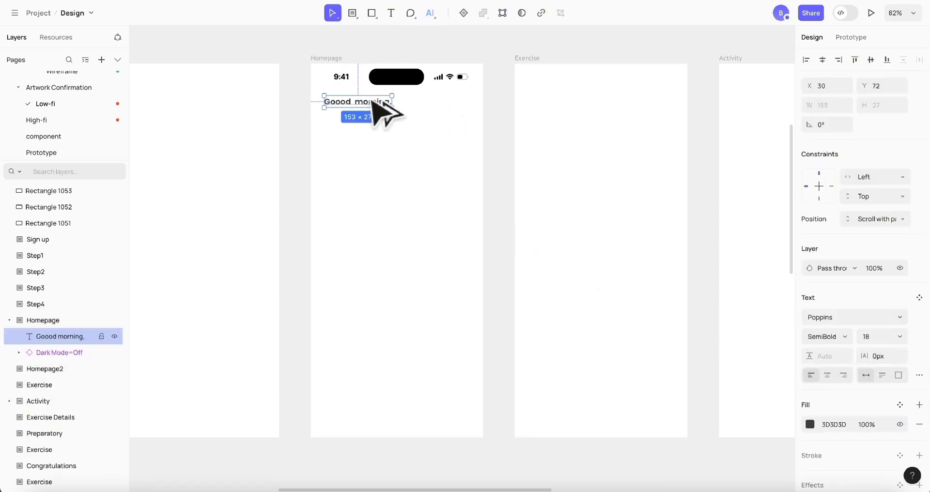
{"action": "left_click_drag", "start_coordinate": [368, 101], "coordinate": [364, 115]}
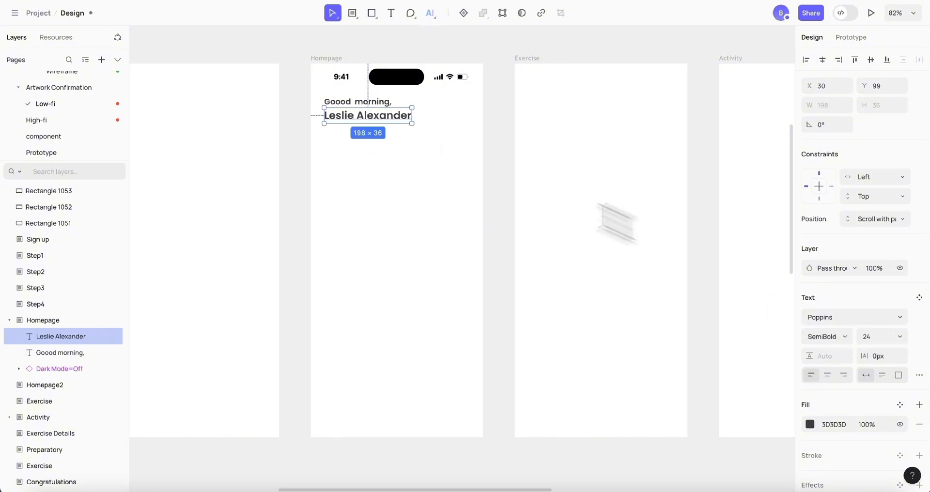
{"action": "key", "text": "Down"}
{"action": "key", "text": "Down"}
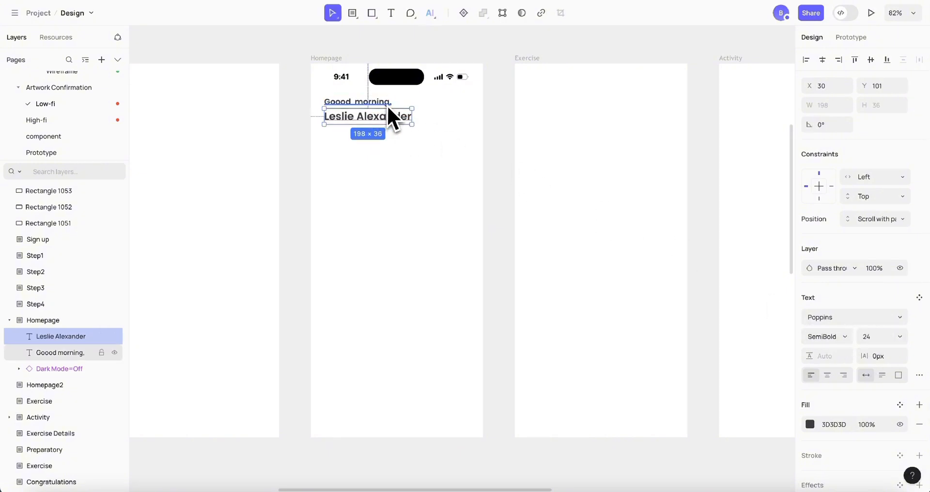
{"action": "left_click", "coordinate": [425, 116]}
Draw a 34×34 circle at the Homepage screen's top right
{"action": "left_click", "coordinate": [377, 18]}
{"action": "left_click", "coordinate": [368, 53]}
{"action": "left_click_drag", "start_coordinate": [453, 96], "coordinate": [470, 112]}
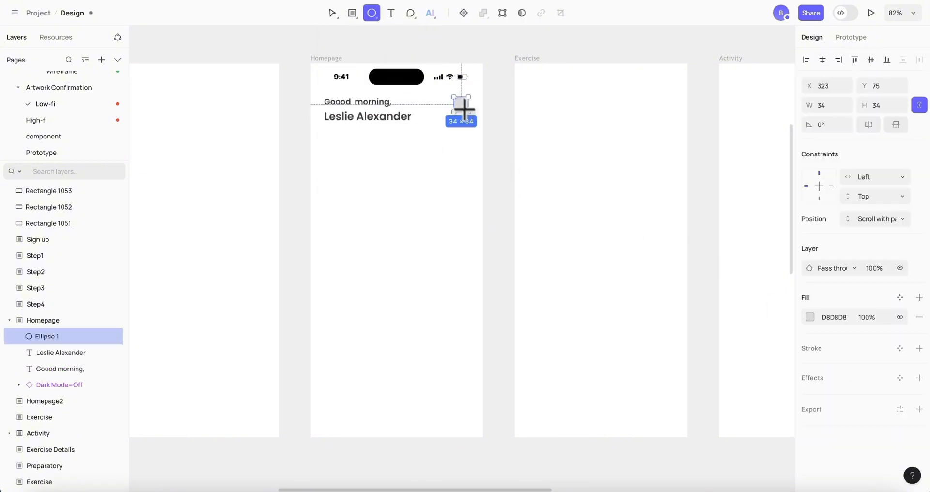
{"action": "left_click", "coordinate": [378, 17]}
Draw a wide strip under the greeting with corner radius 18 and fill F1F1F1
{"action": "left_click", "coordinate": [365, 35]}
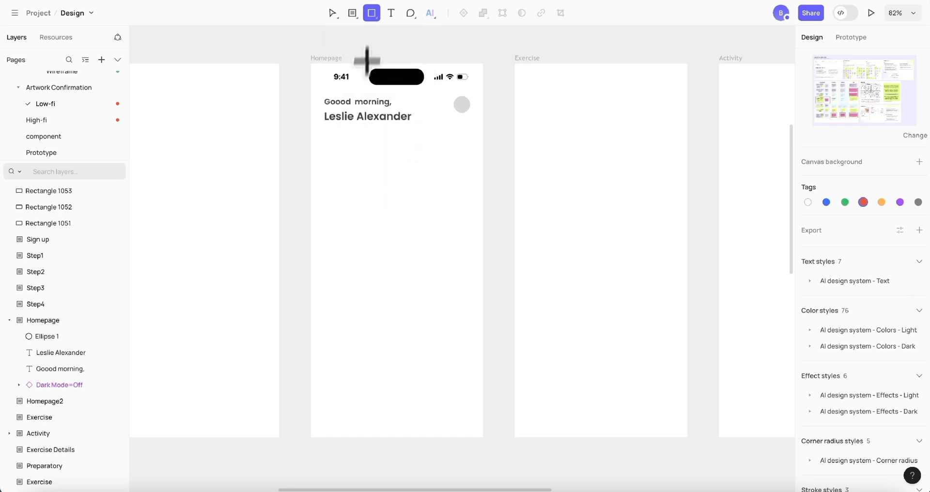
{"action": "mouse_move", "coordinate": [325, 135]}
{"action": "left_mouse_down"}
{"action": "mouse_move", "coordinate": [332, 145]}
{"action": "mouse_move", "coordinate": [469, 174]}
{"action": "left_mouse_up"}
{"action": "left_click_drag", "start_coordinate": [815, 169], "coordinate": [824, 168]}
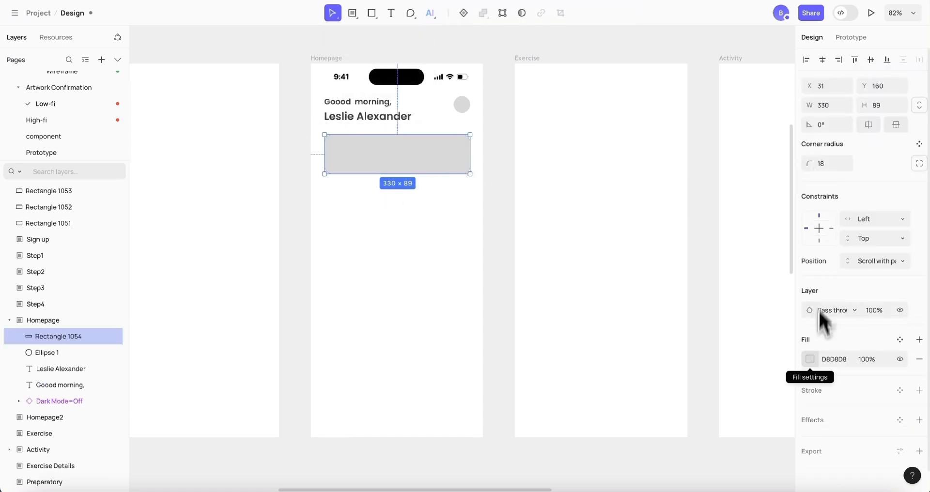
{"action": "left_click", "coordinate": [810, 359]}
{"action": "type", "text": "#F1F1F1"}
{"action": "key", "text": "Return"}
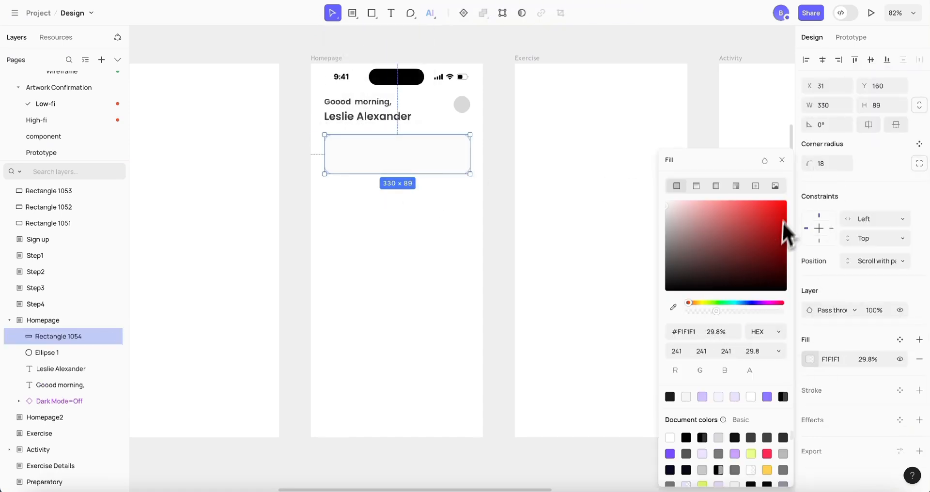
{"action": "left_click", "coordinate": [782, 160]}
Add seven S day-letter text layers across the strip and space them evenly
{"action": "left_click", "coordinate": [343, 145]}
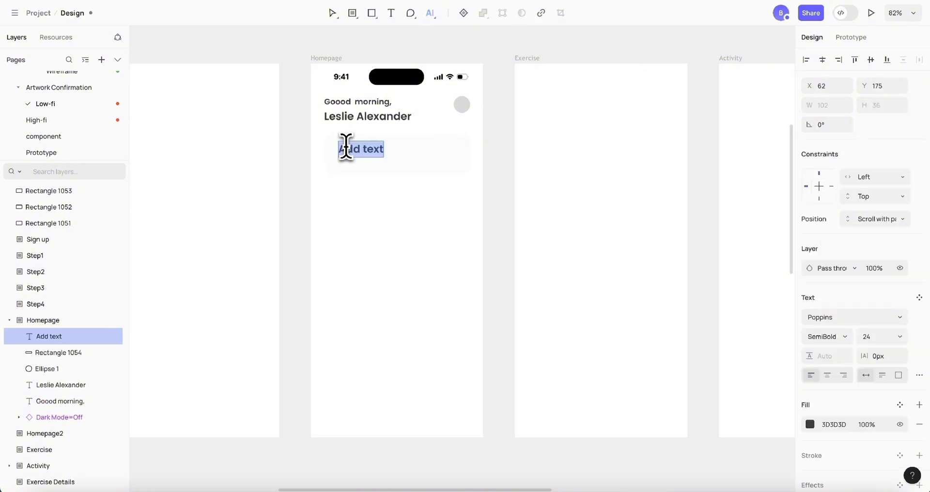
{"action": "left_click_drag", "start_coordinate": [339, 145], "coordinate": [347, 144]}
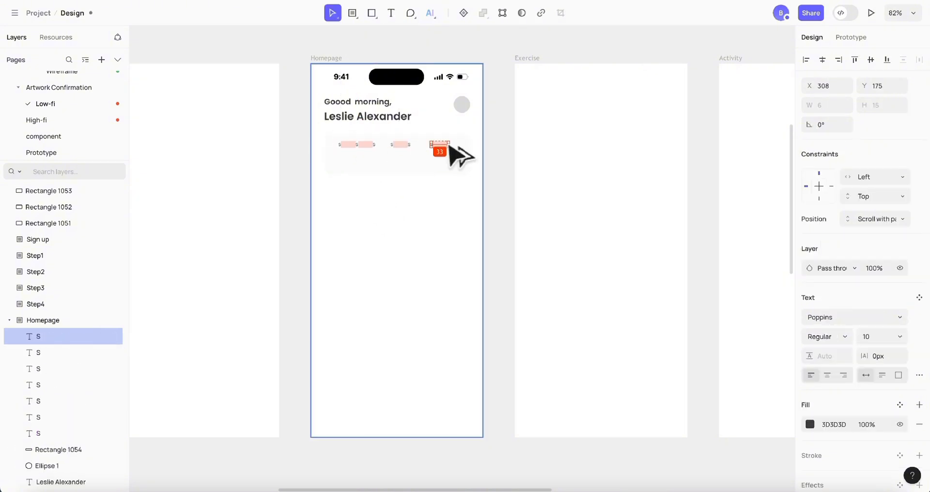
{"action": "left_click_drag", "start_coordinate": [448, 145], "coordinate": [454, 146]}
{"action": "left_click", "coordinate": [339, 144]}
{"action": "key", "text": "Right"}
{"action": "key", "text": "Right"}
{"action": "key", "text": "Right"}
{"action": "key", "text": "Right"}
{"action": "key", "text": "Right"}
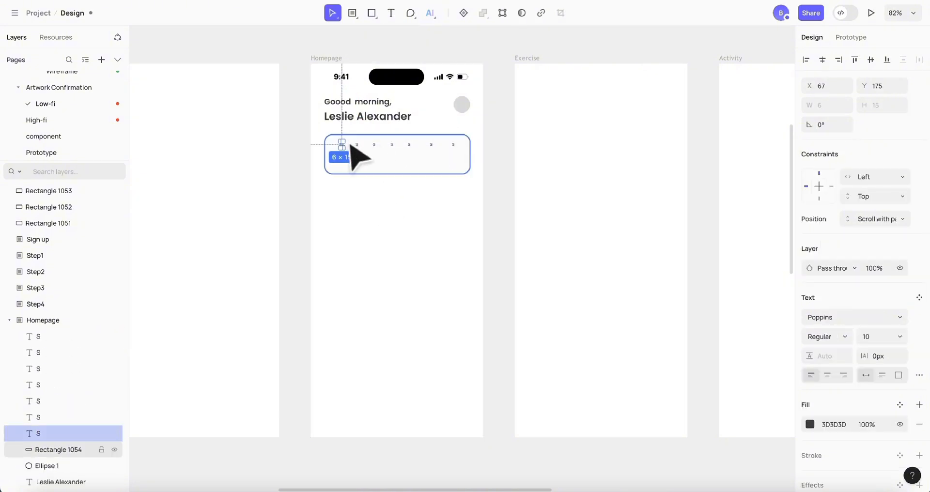
{"action": "left_click", "coordinate": [358, 144], "text": "shift"}
{"action": "left_click", "coordinate": [374, 145], "text": "shift"}
{"action": "left_click", "coordinate": [391, 144], "text": "shift"}
{"action": "left_click", "coordinate": [409, 145], "text": "shift"}
{"action": "left_click", "coordinate": [431, 144], "text": "shift"}
{"action": "left_click", "coordinate": [453, 144], "text": "shift"}
{"action": "scroll", "coordinate": [439, 149], "scroll_direction": "up", "scroll_amount": 10}
{"action": "left_click", "coordinate": [436, 151]}
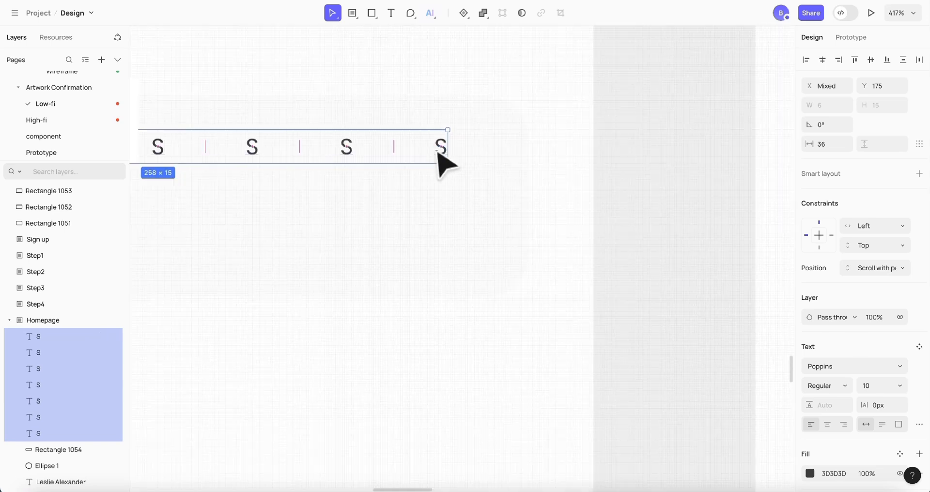
{"action": "scroll", "coordinate": [437, 151], "scroll_direction": "down", "scroll_amount": 10}
Place seven 30×30 date circles under the letters with even gaps
{"action": "left_click", "coordinate": [377, 18]}
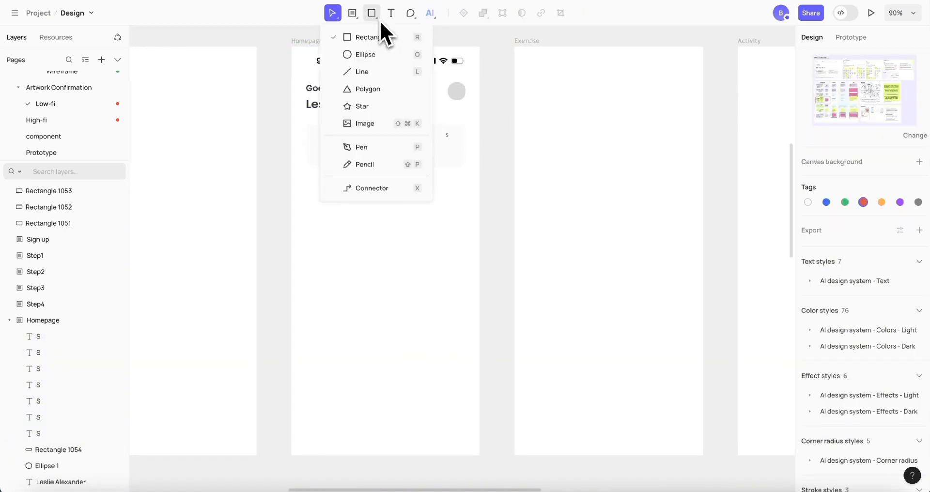
{"action": "left_click", "coordinate": [365, 54]}
{"action": "mouse_move", "coordinate": [316, 142]}
{"action": "left_mouse_down"}
{"action": "mouse_move", "coordinate": [330, 155]}
{"action": "mouse_move", "coordinate": [365, 155]}
{"action": "left_mouse_up"}
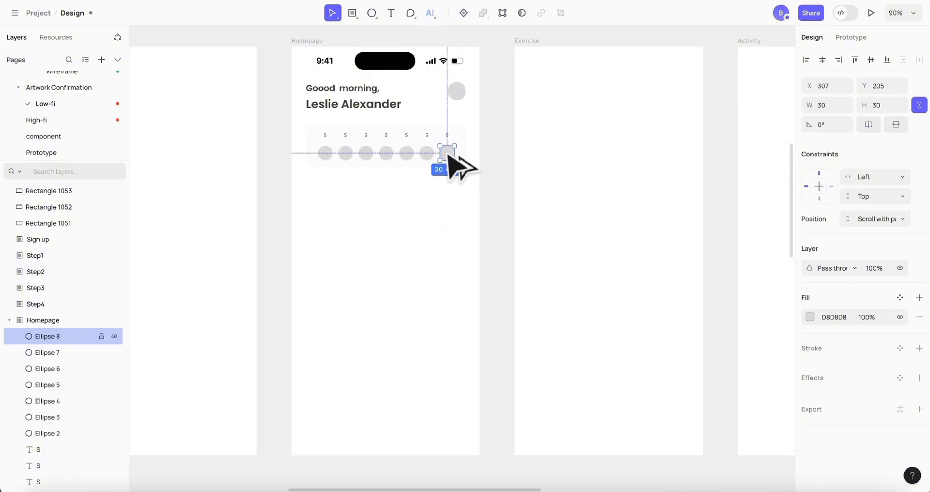
{"action": "left_click", "coordinate": [428, 155], "text": "shift"}
{"action": "left_click", "coordinate": [407, 155], "text": "shift"}
{"action": "left_click", "coordinate": [386, 154], "text": "shift"}
{"action": "left_click", "coordinate": [366, 155], "text": "shift"}
{"action": "left_click", "coordinate": [346, 154], "text": "shift"}
{"action": "left_click", "coordinate": [326, 155], "text": "shift"}
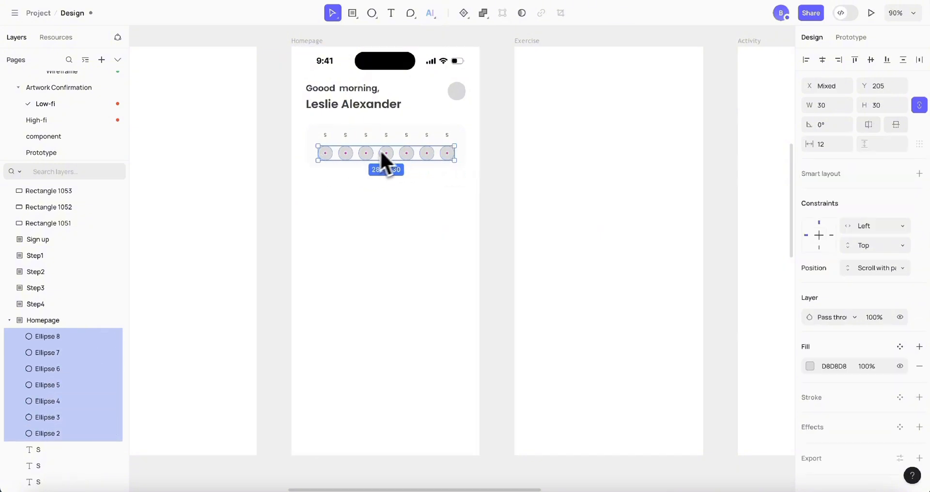
{"action": "scroll", "coordinate": [388, 150], "scroll_direction": "up", "scroll_amount": 5}
{"action": "left_click_drag", "start_coordinate": [403, 164], "coordinate": [402, 165]}
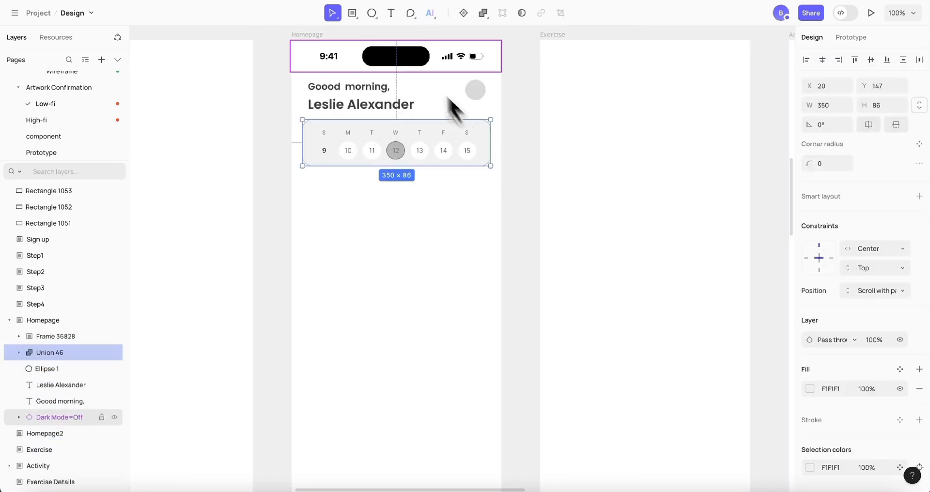
{"action": "left_click", "coordinate": [377, 19]}
Draw a 350-wide In good shape card below the calendar with a circle inside
{"action": "left_click", "coordinate": [379, 38]}
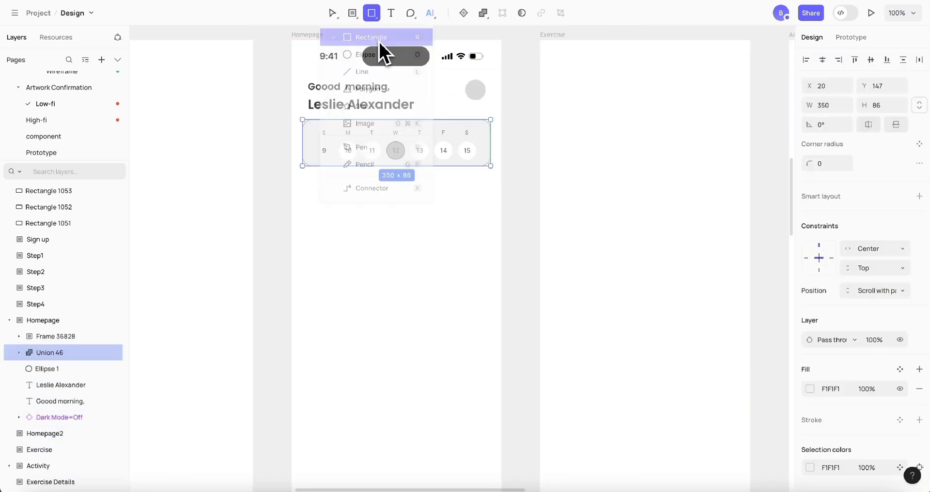
{"action": "left_click_drag", "start_coordinate": [307, 185], "coordinate": [490, 275]}
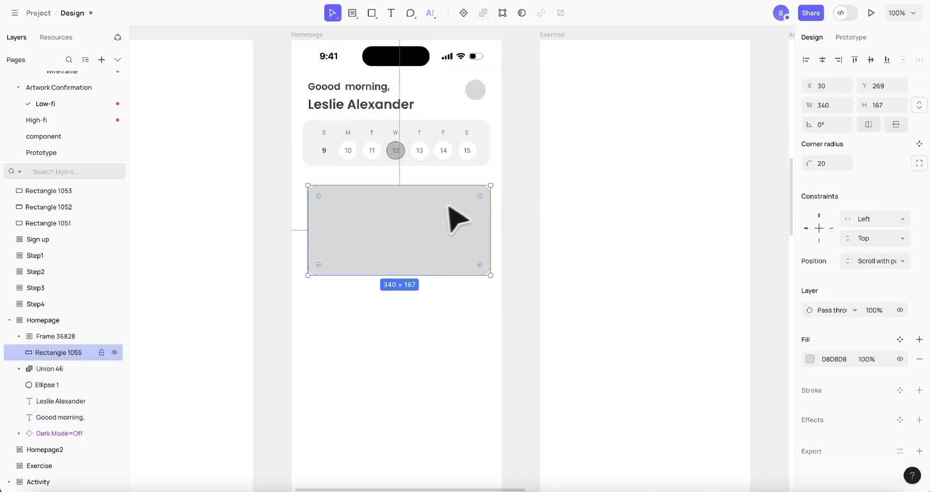
{"action": "left_click", "coordinate": [809, 358]}
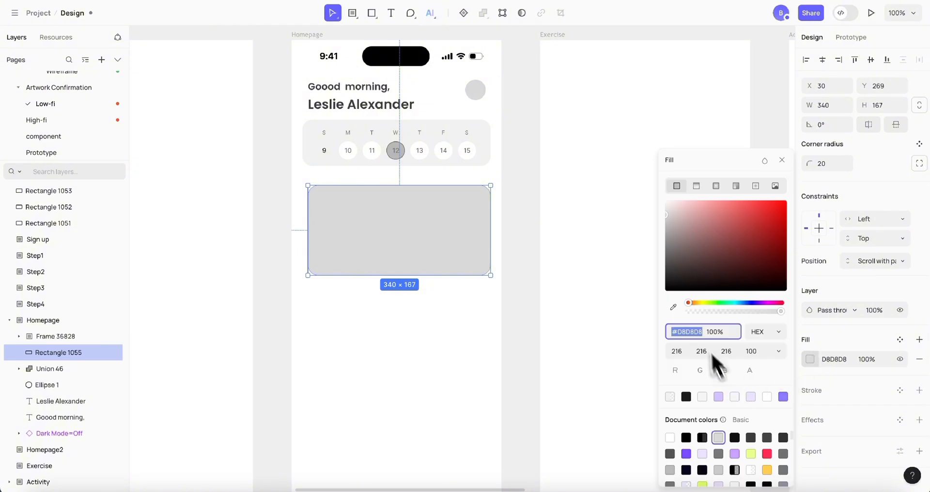
{"action": "left_click_drag", "start_coordinate": [308, 271], "coordinate": [302, 273]}
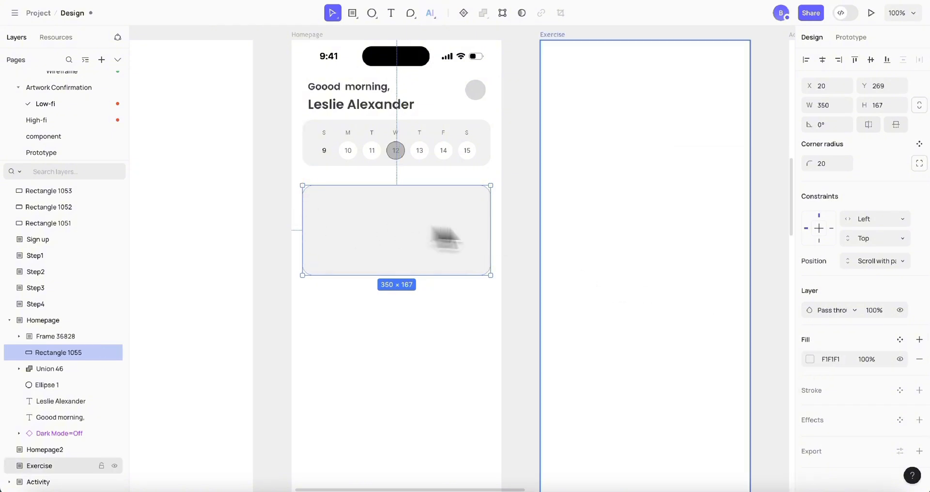
{"action": "left_click", "coordinate": [372, 13]}
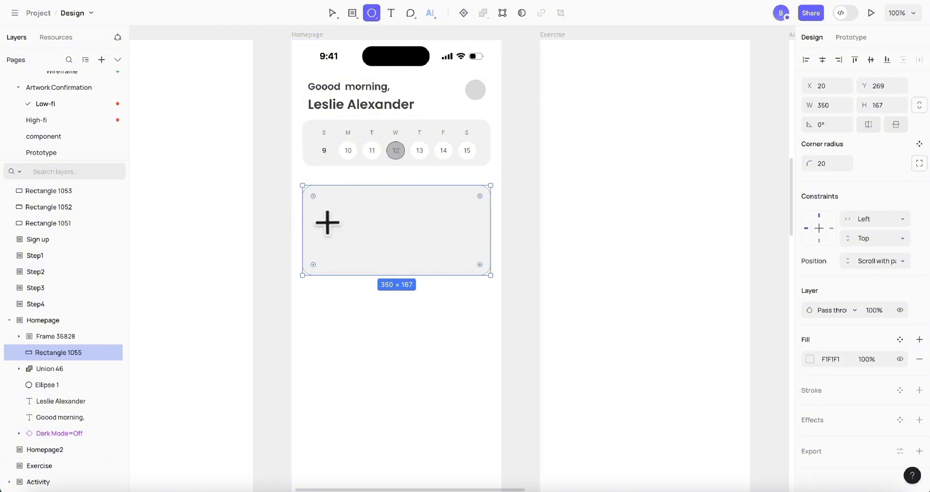
{"action": "left_click_drag", "start_coordinate": [306, 200], "coordinate": [339, 235]}
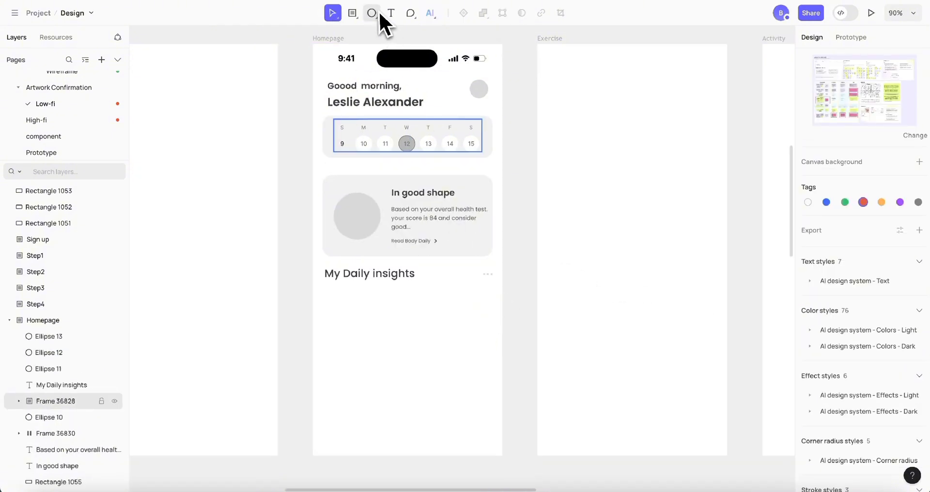
Add a card under My Daily insights labelled 'Calorise' in Regular weight
{"action": "left_click", "coordinate": [378, 19]}
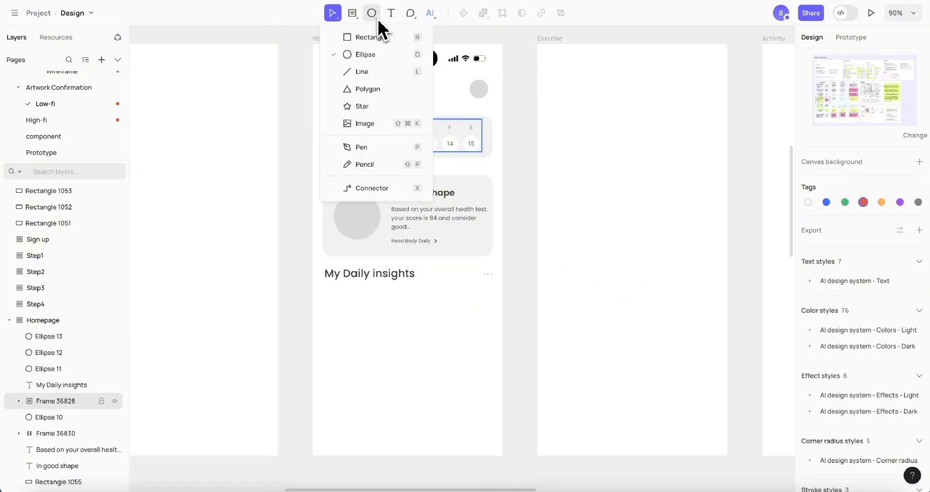
{"action": "left_click", "coordinate": [370, 37]}
{"action": "left_click_drag", "start_coordinate": [327, 291], "coordinate": [418, 366]}
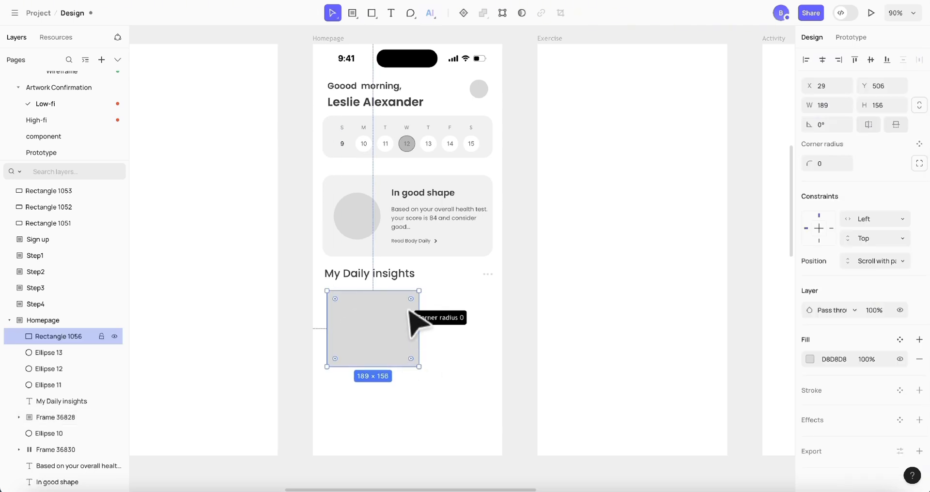
{"action": "left_click", "coordinate": [809, 359]}
{"action": "key", "text": "t"}
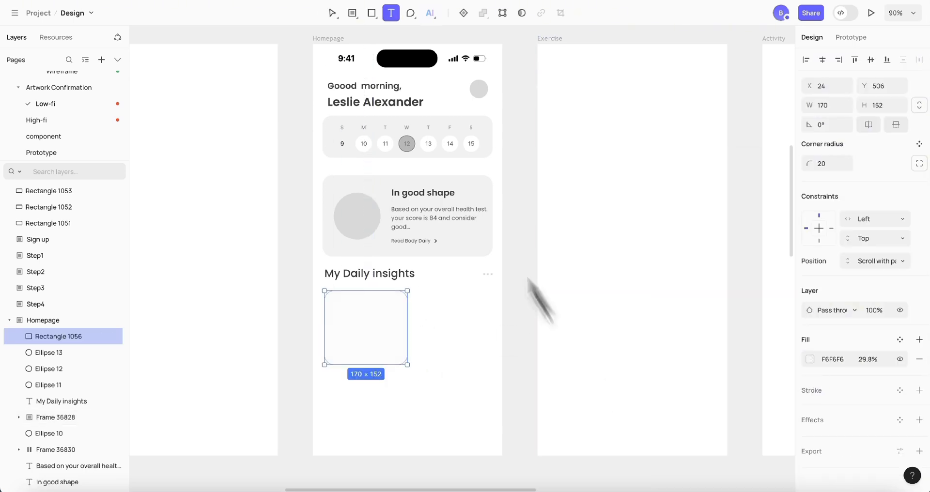
{"action": "left_click", "coordinate": [340, 304]}
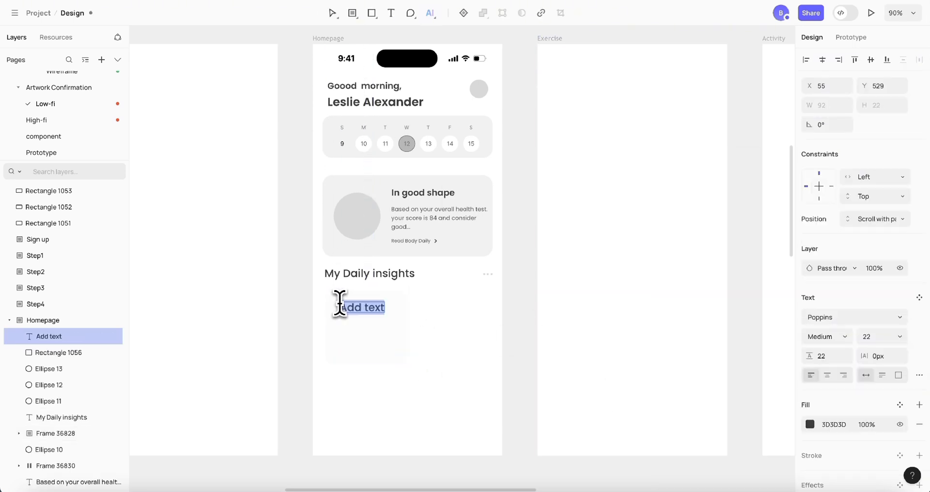
{"action": "type", "text": "Calorise"}
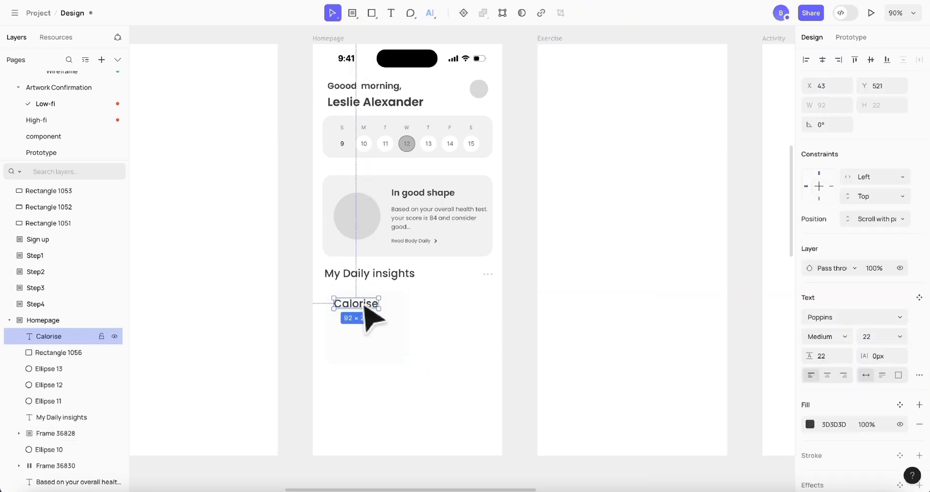
{"action": "left_click", "coordinate": [827, 336]}
{"action": "left_click", "coordinate": [824, 319]}
{"action": "left_click", "coordinate": [877, 356]}
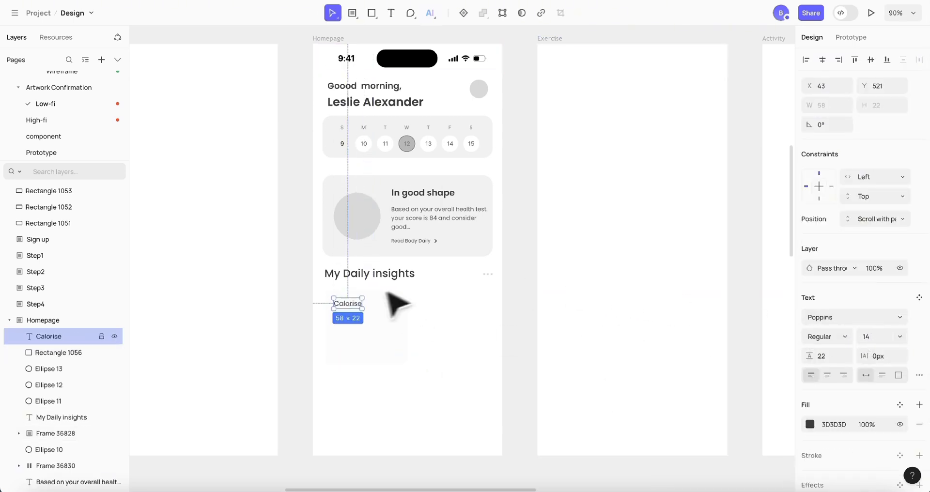
Draw a 64×64 circle under the Calorise label
{"action": "left_click", "coordinate": [376, 16]}
{"action": "left_click", "coordinate": [376, 54]}
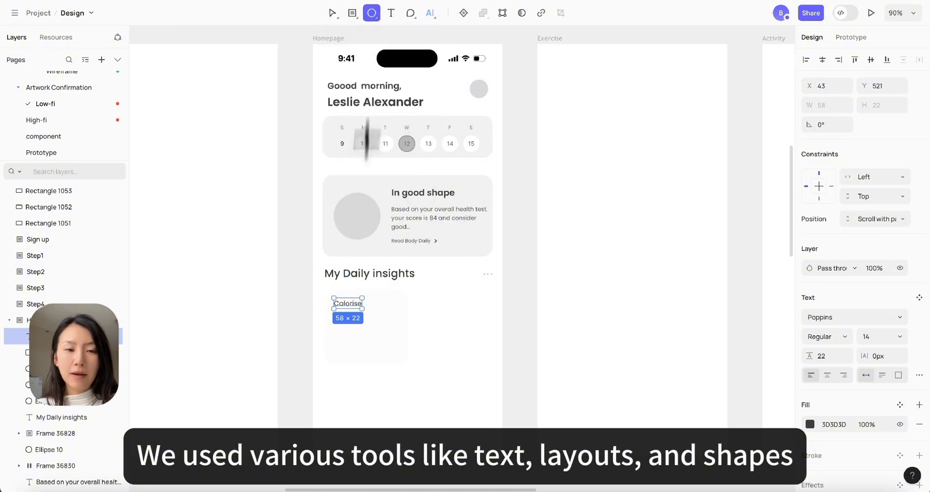
{"action": "left_click_drag", "start_coordinate": [350, 312], "coordinate": [381, 343]}
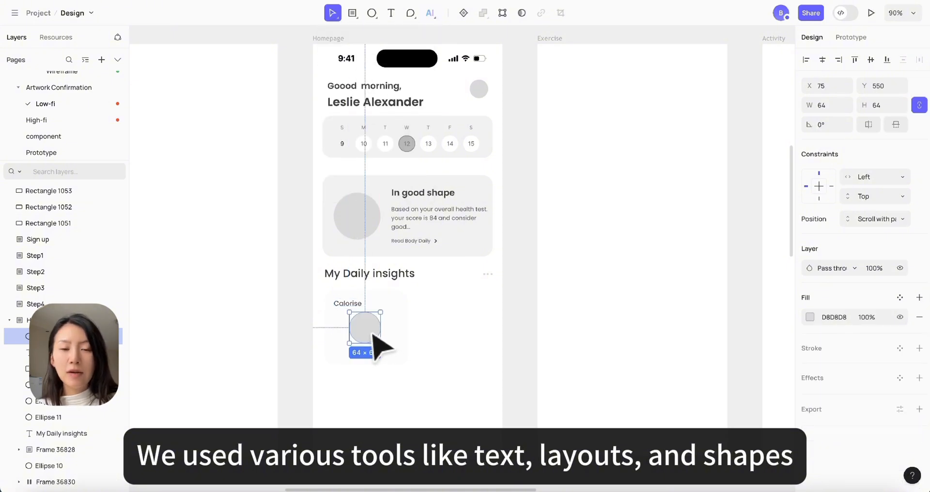
{"action": "scroll", "coordinate": [381, 346], "scroll_direction": "up", "scroll_amount": 5}
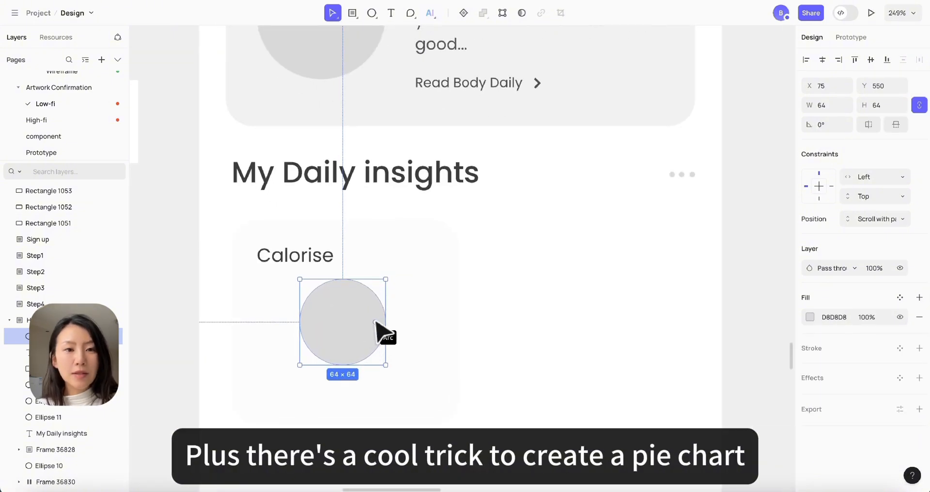
Cut the Calorise circle into a round-ended arc over a recoloured background ring
{"action": "left_click_drag", "start_coordinate": [384, 325], "coordinate": [313, 307]}
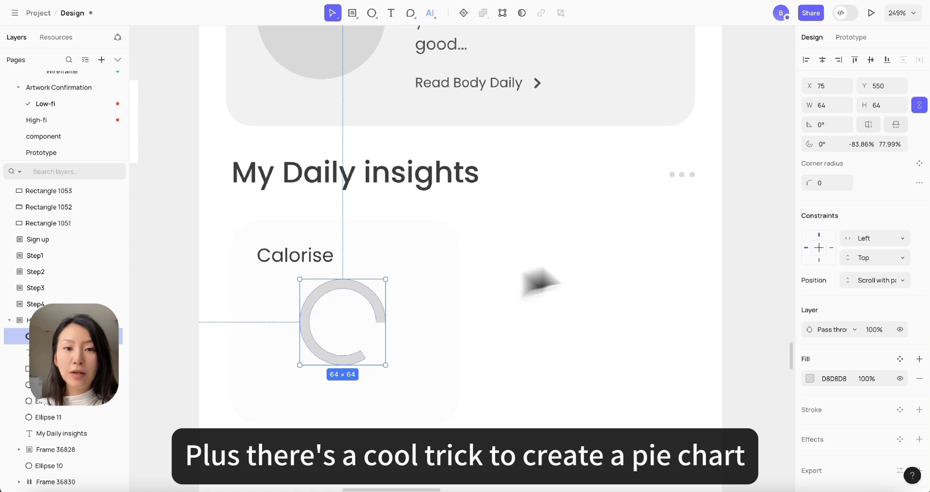
{"action": "left_click_drag", "start_coordinate": [805, 179], "coordinate": [830, 180]}
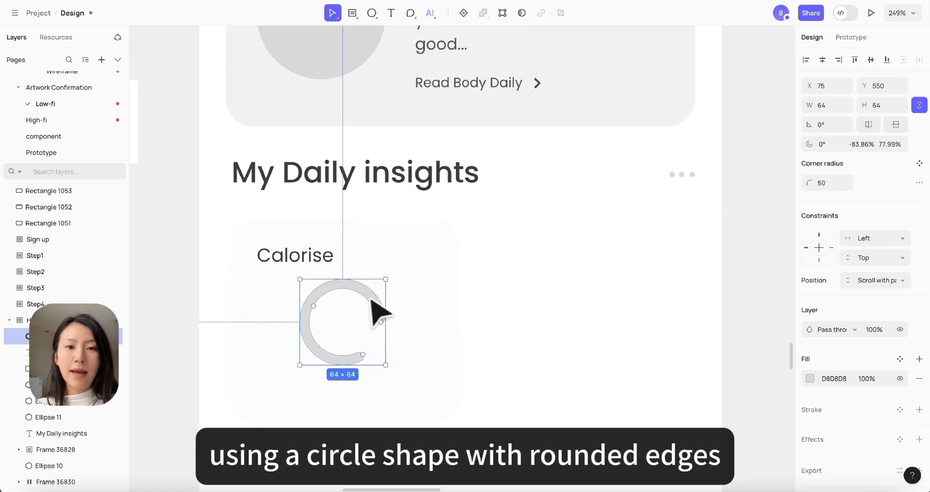
{"action": "left_click_drag", "start_coordinate": [390, 276], "coordinate": [339, 380]}
{"action": "left_click", "coordinate": [312, 338]}
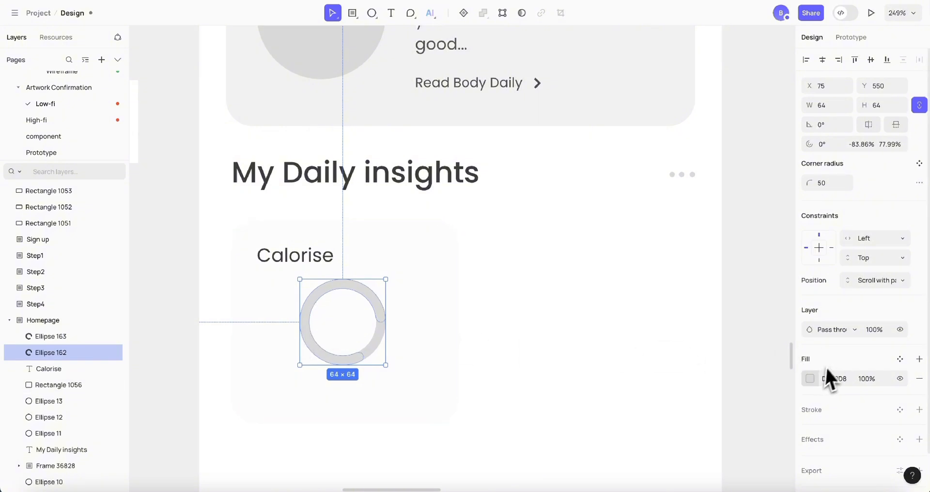
{"action": "left_click", "coordinate": [809, 378]}
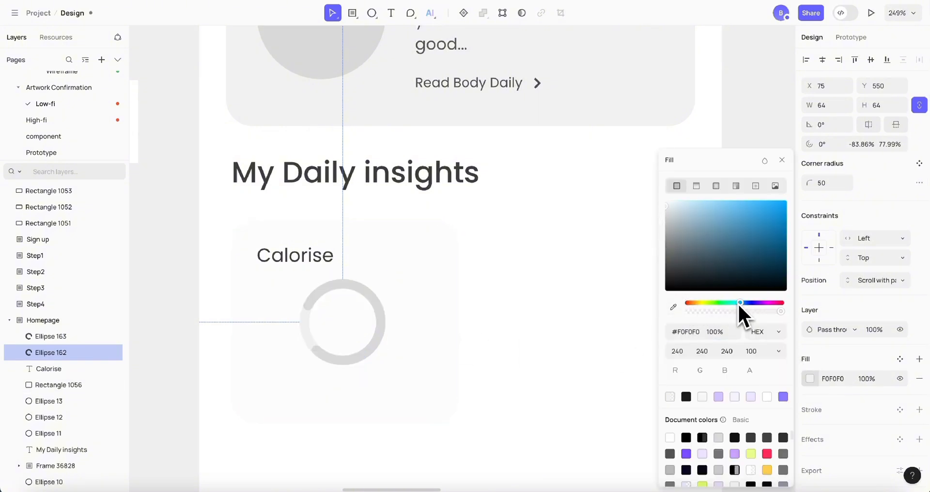
{"action": "left_click", "coordinate": [612, 326]}
Add a small circle inside the ring, then draw a 172×244 Exercise card with radius 16
{"action": "key", "text": "o"}
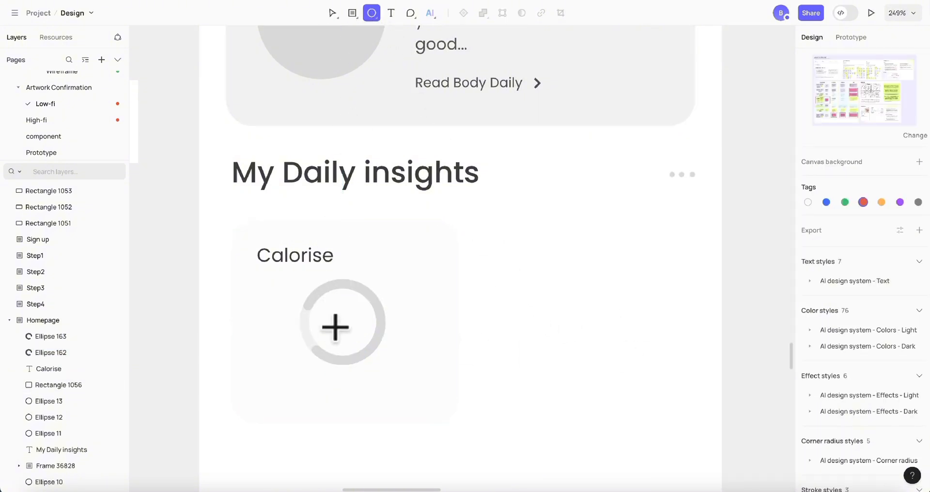
{"action": "left_click_drag", "start_coordinate": [337, 315], "coordinate": [348, 324]}
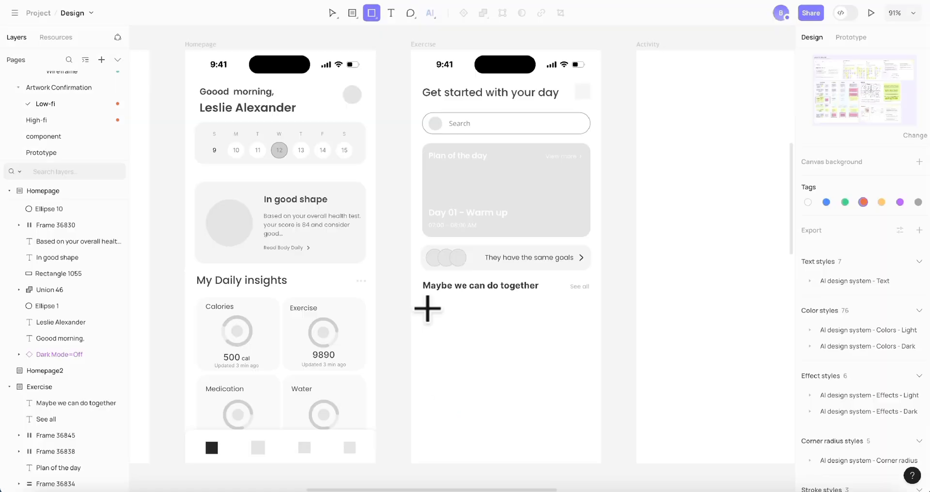
{"action": "left_click_drag", "start_coordinate": [423, 301], "coordinate": [506, 420]}
{"action": "left_click_drag", "start_coordinate": [499, 308], "coordinate": [504, 304]}
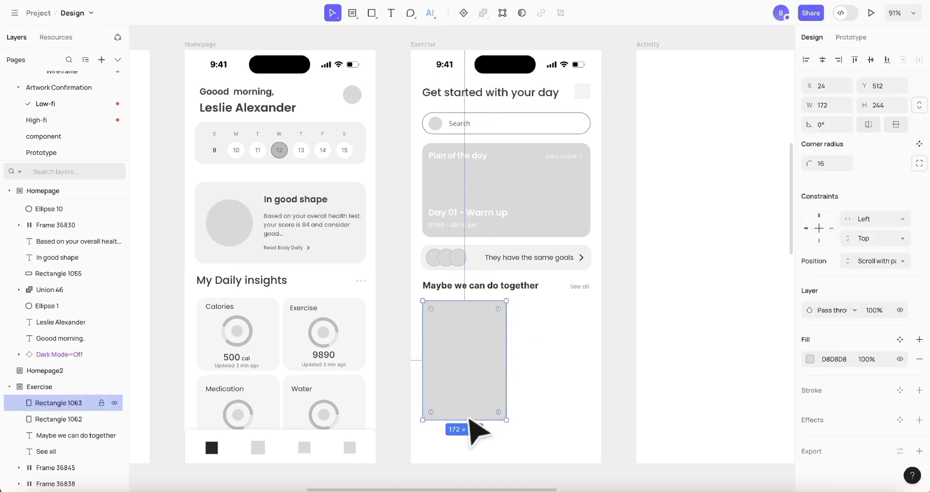
Halve the top card's height to 122 and give it individual corner radii
{"action": "left_click_drag", "start_coordinate": [470, 420], "coordinate": [485, 361]}
{"action": "left_click", "coordinate": [919, 163]}
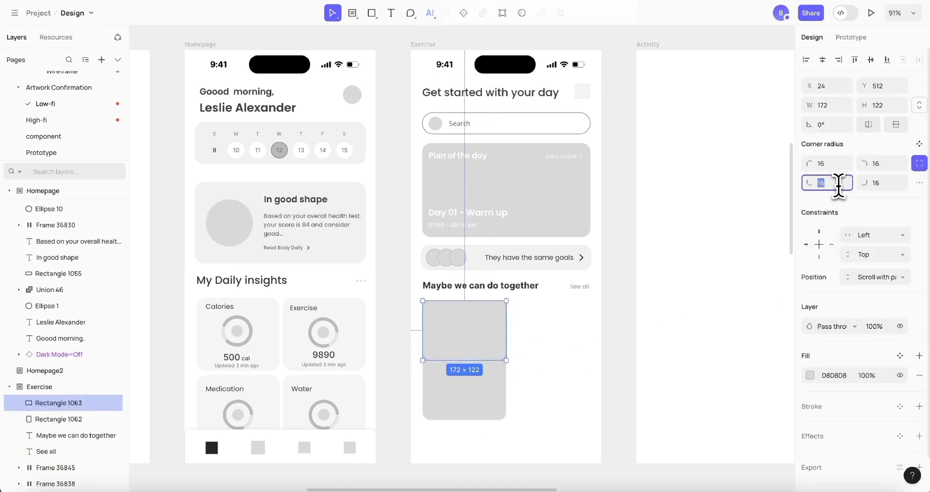
{"action": "left_click", "coordinate": [481, 387]}
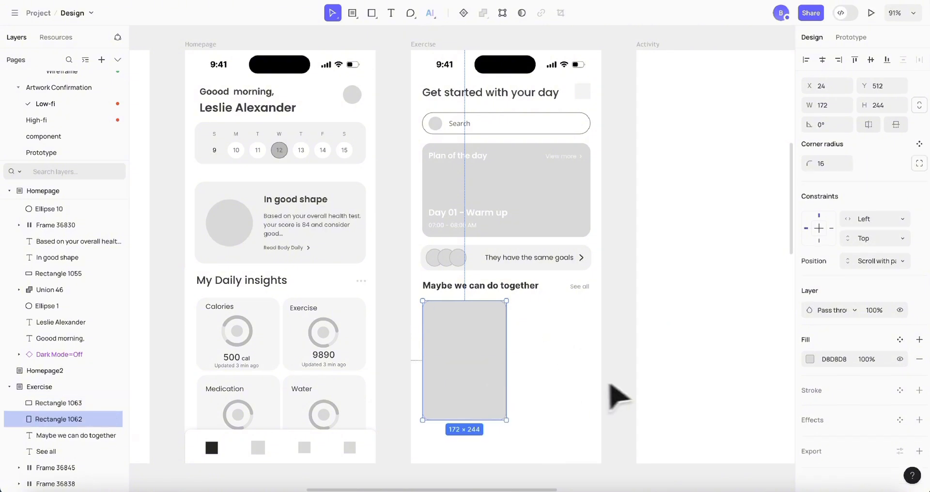
{"action": "left_click", "coordinate": [557, 363]}
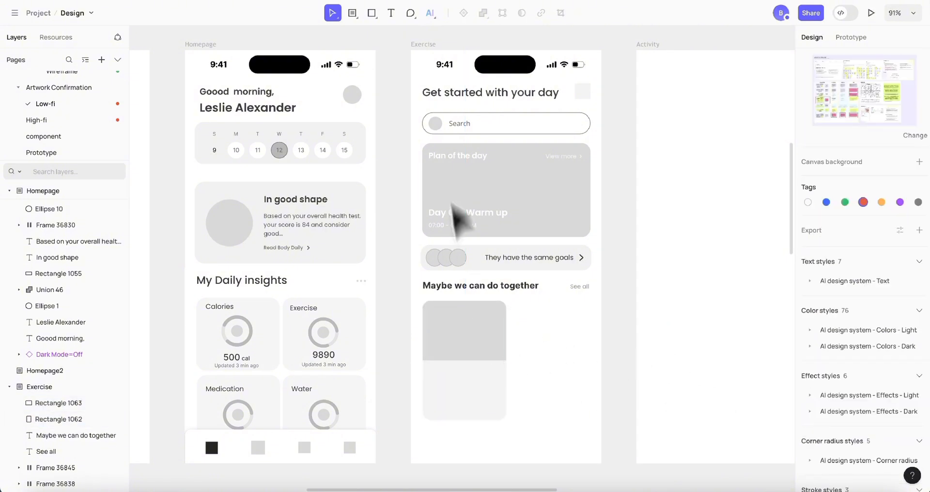
Add a star rating, frame it with the Walking texts in smart layout, and copy the card alongside
{"action": "left_click", "coordinate": [376, 17]}
{"action": "left_click", "coordinate": [381, 106]}
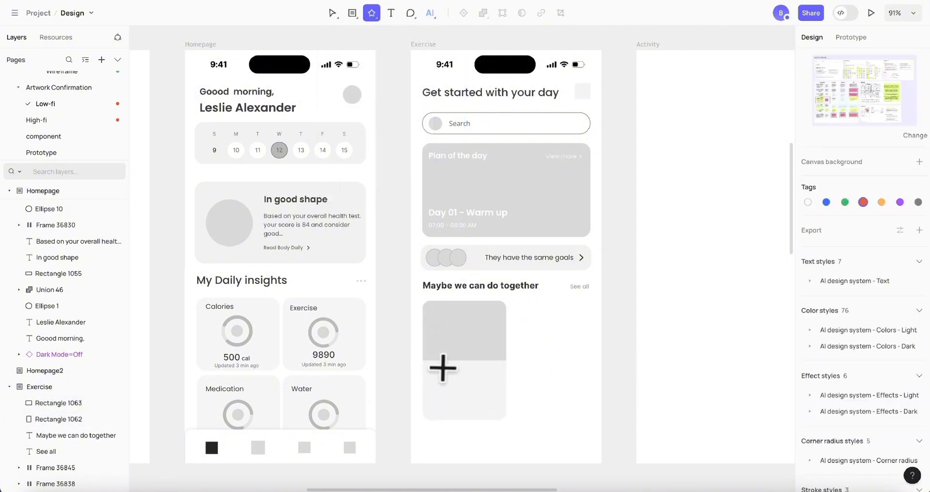
{"action": "left_click_drag", "start_coordinate": [429, 367], "coordinate": [434, 371]}
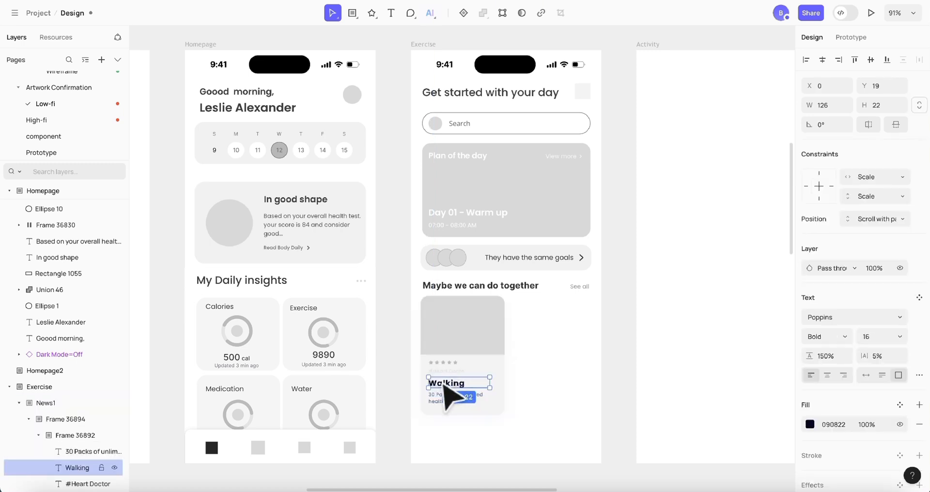
{"action": "left_click", "coordinate": [440, 395], "text": "shift"}
{"action": "left_click", "coordinate": [446, 374], "text": "shift"}
{"action": "left_click", "coordinate": [450, 363], "text": "shift"}
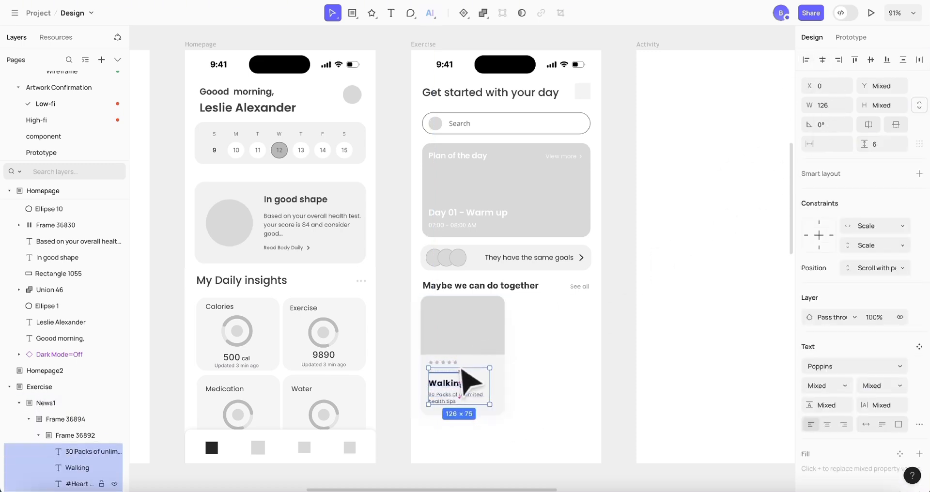
{"action": "left_click", "coordinate": [918, 184]}
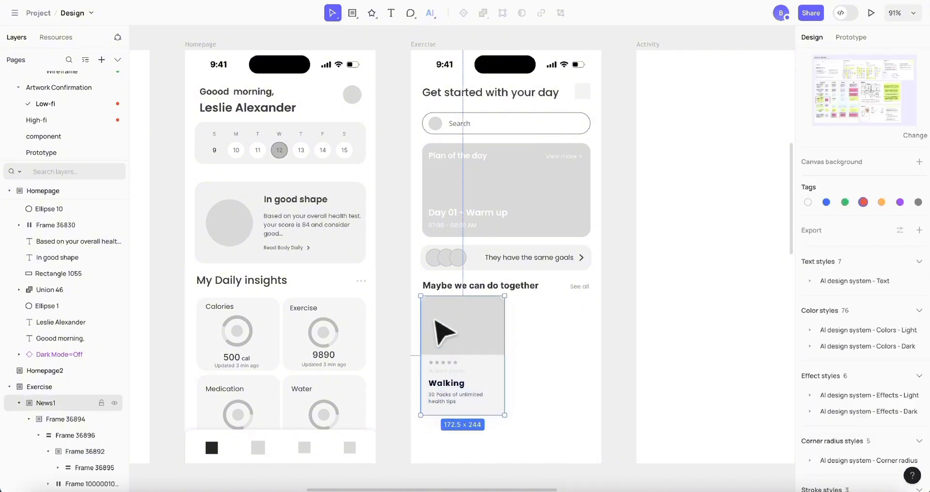
{"action": "left_click_drag", "start_coordinate": [442, 332], "coordinate": [533, 338]}
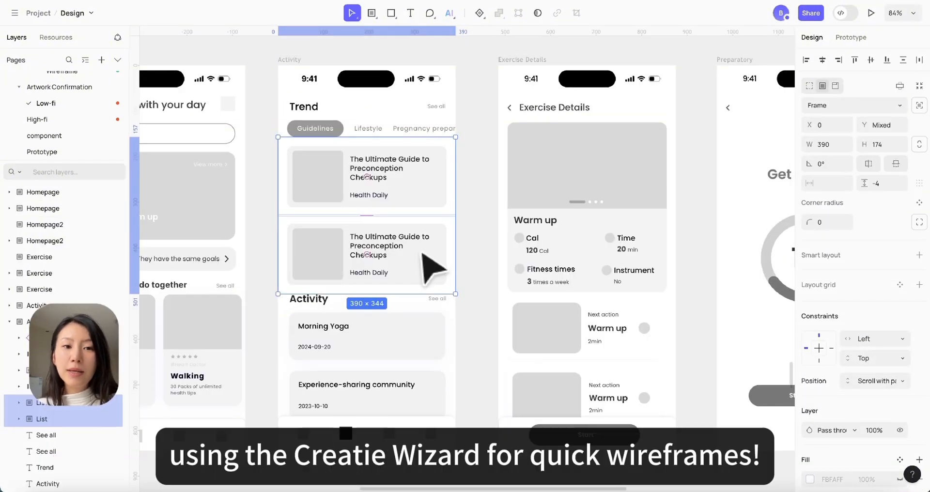
Replace the Trend cards with an AI-generated health news list
{"action": "key", "text": "Delete"}
{"action": "left_click", "coordinate": [450, 13]}
{"action": "left_click", "coordinate": [419, 63]}
{"action": "left_click_drag", "start_coordinate": [283, 145], "coordinate": [452, 289]}
{"action": "left_click", "coordinate": [595, 158]}
{"action": "type", "text": "A list of the most popular news about health"}
{"action": "left_click", "coordinate": [620, 161]}
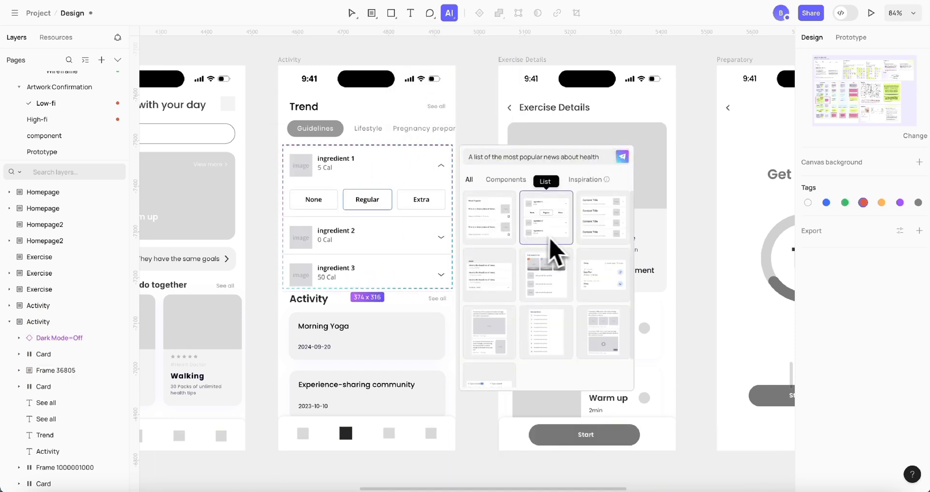
{"action": "left_click", "coordinate": [511, 244]}
{"action": "key", "text": "Escape"}
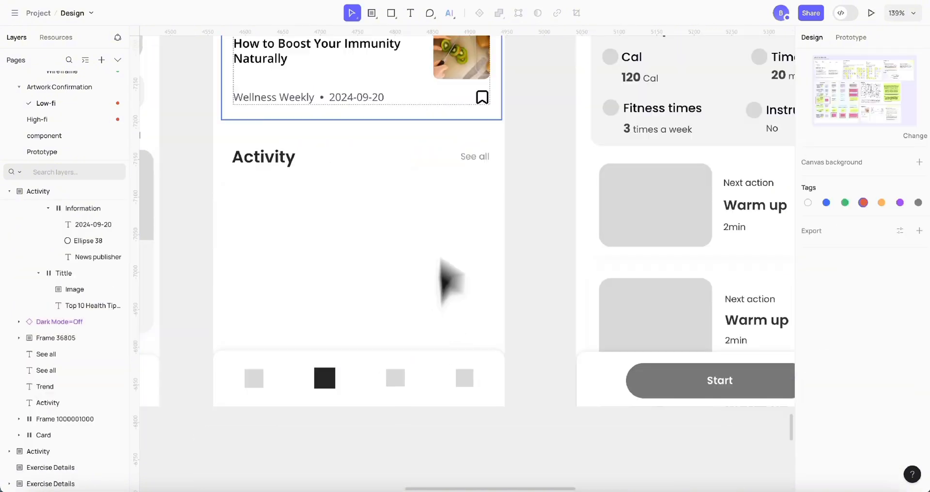
Generate a fitness social list with AI under the Activity heading
{"action": "left_click", "coordinate": [450, 13]}
{"action": "left_click", "coordinate": [475, 66]}
{"action": "left_click_drag", "start_coordinate": [225, 178], "coordinate": [493, 359]}
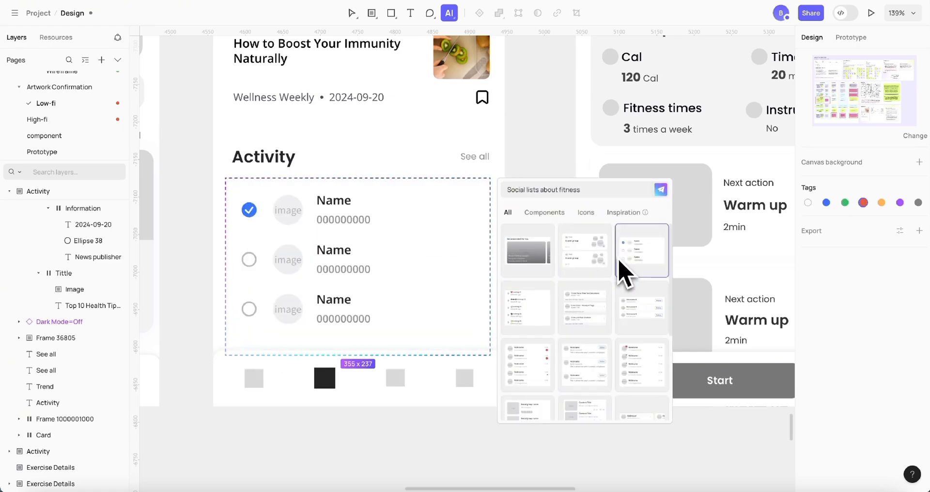
{"action": "left_click", "coordinate": [601, 264]}
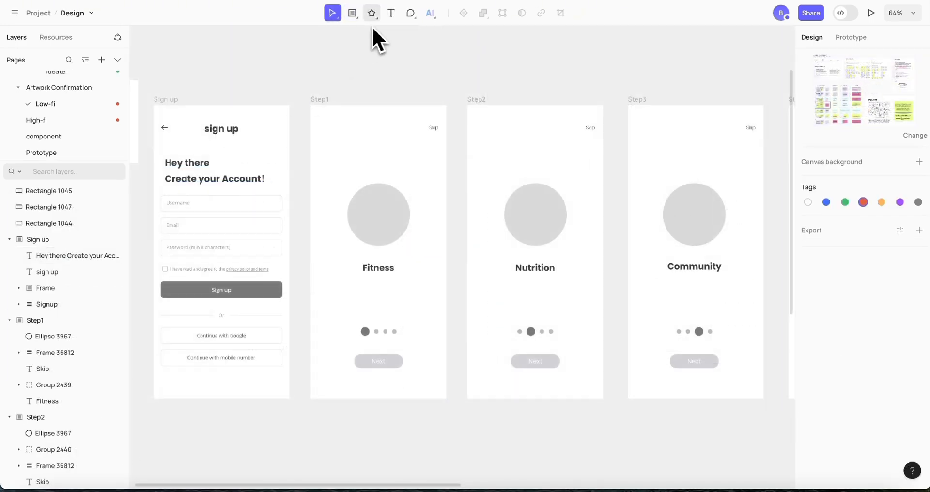
Connect the Sign up button to Step1 with a connector
{"action": "left_click", "coordinate": [376, 19]}
{"action": "left_click", "coordinate": [385, 164]}
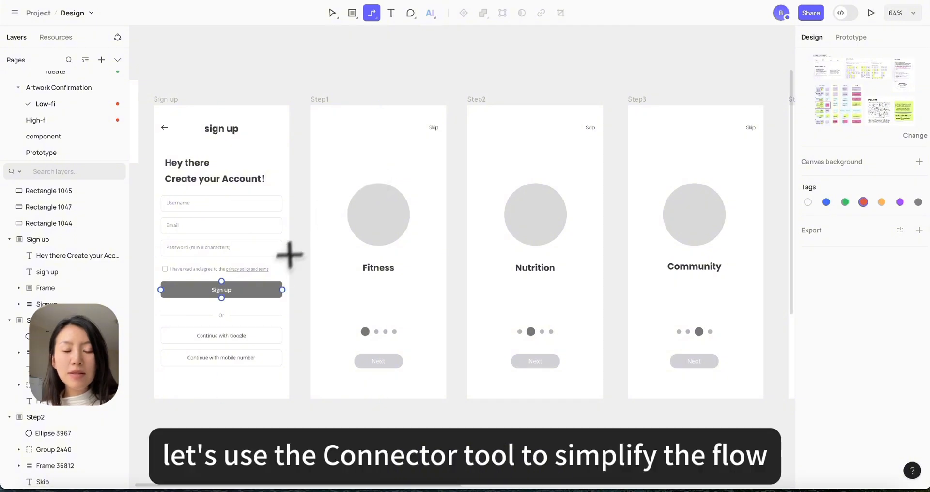
{"action": "left_click_drag", "start_coordinate": [309, 250], "coordinate": [310, 251]}
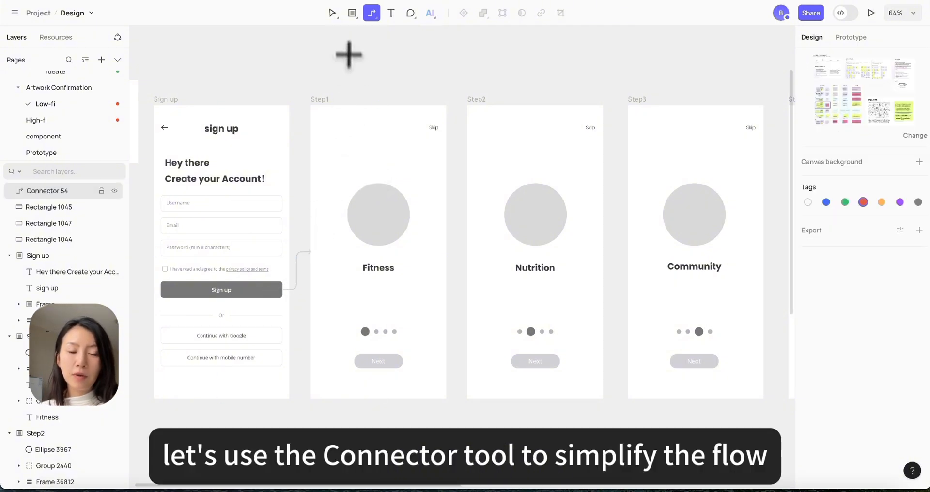
{"action": "left_click", "coordinate": [333, 14]}
{"action": "left_click", "coordinate": [297, 269]}
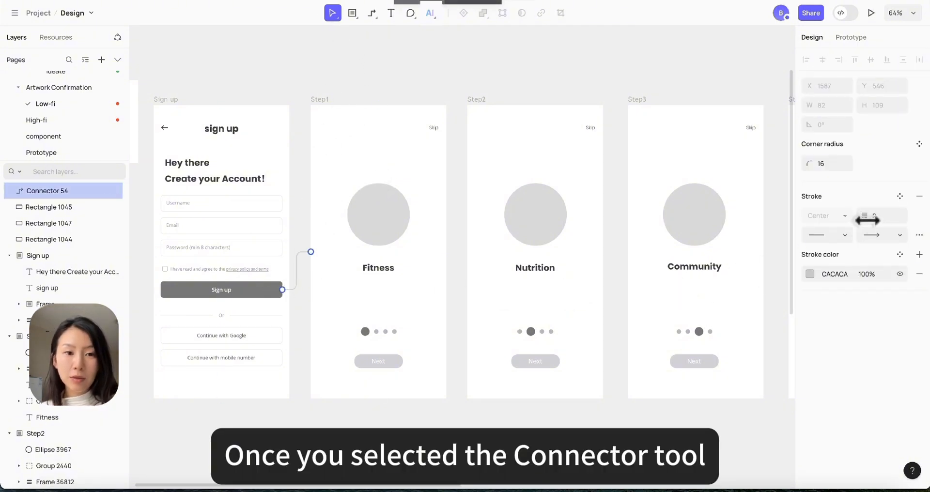
Give the connector an end arrowhead, a solid stroke and a purple colour
{"action": "left_click", "coordinate": [843, 238]}
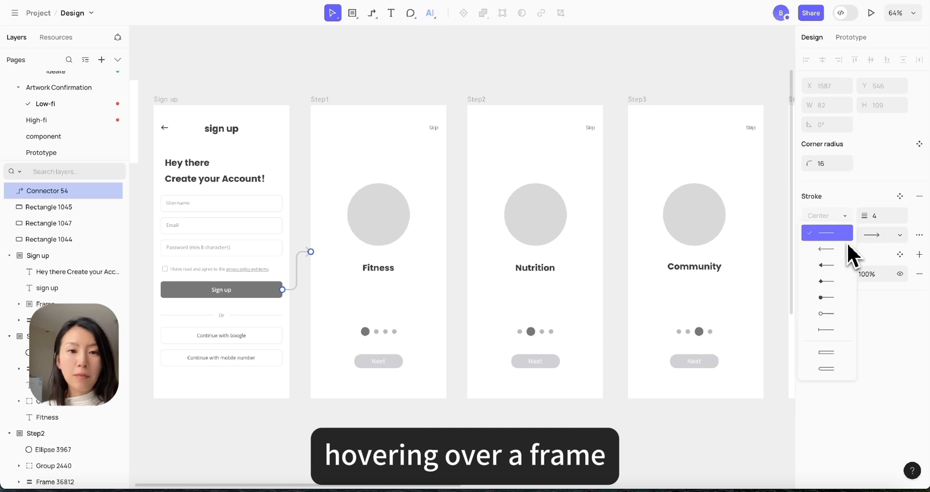
{"action": "left_click", "coordinate": [886, 235]}
{"action": "left_click", "coordinate": [898, 237]}
{"action": "left_click", "coordinate": [918, 236]}
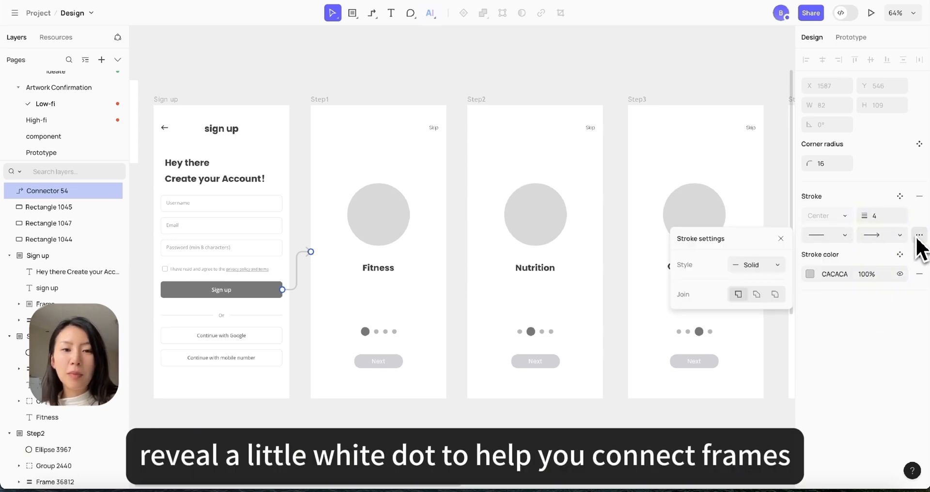
{"action": "left_click", "coordinate": [778, 267]}
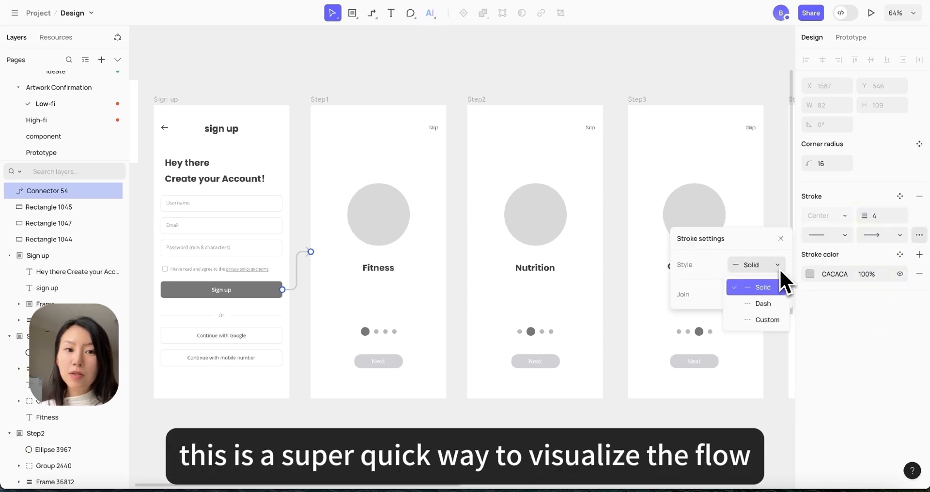
{"action": "left_click", "coordinate": [781, 304]}
{"action": "left_click", "coordinate": [777, 264]}
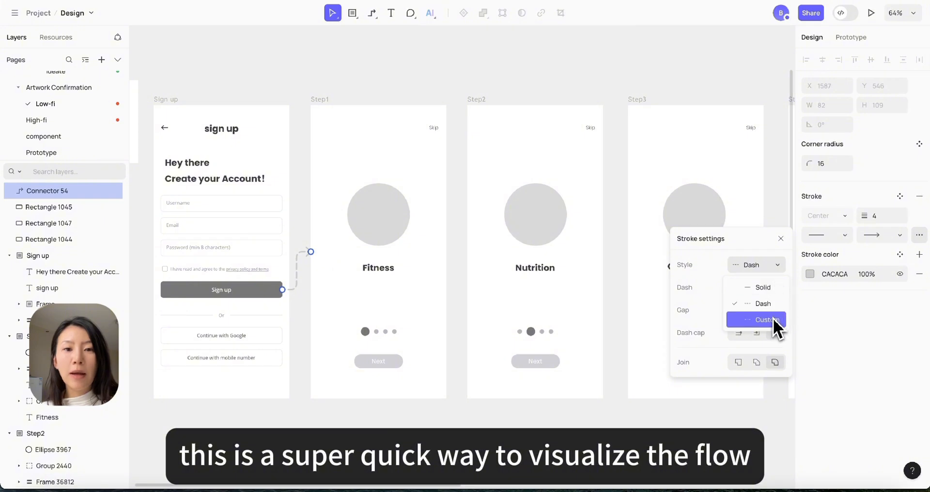
{"action": "left_click", "coordinate": [773, 320]}
{"action": "left_click", "coordinate": [775, 265]}
{"action": "left_click", "coordinate": [771, 287]}
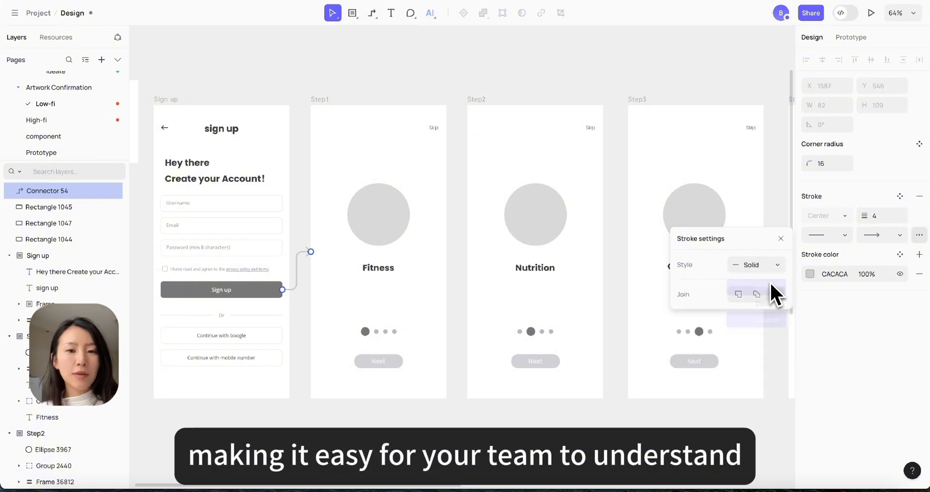
{"action": "left_click", "coordinate": [810, 274]}
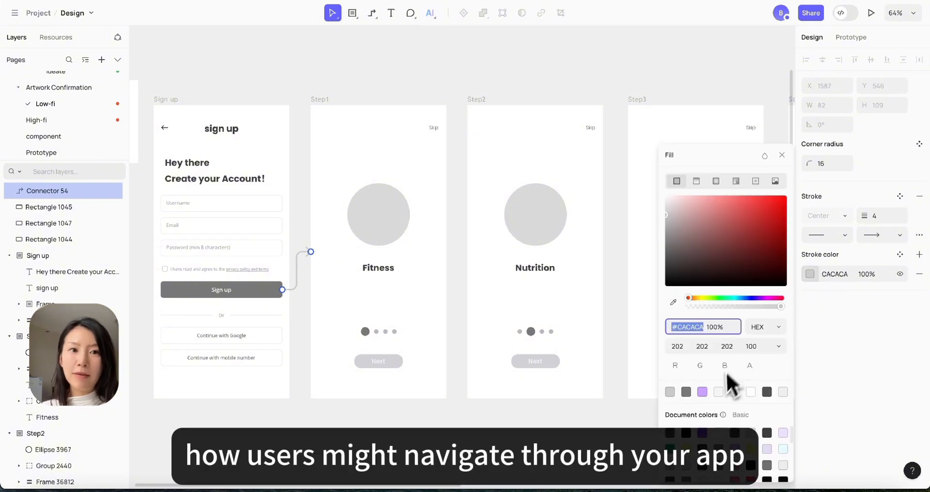
{"action": "left_click", "coordinate": [701, 390]}
{"action": "left_click", "coordinate": [782, 155]}
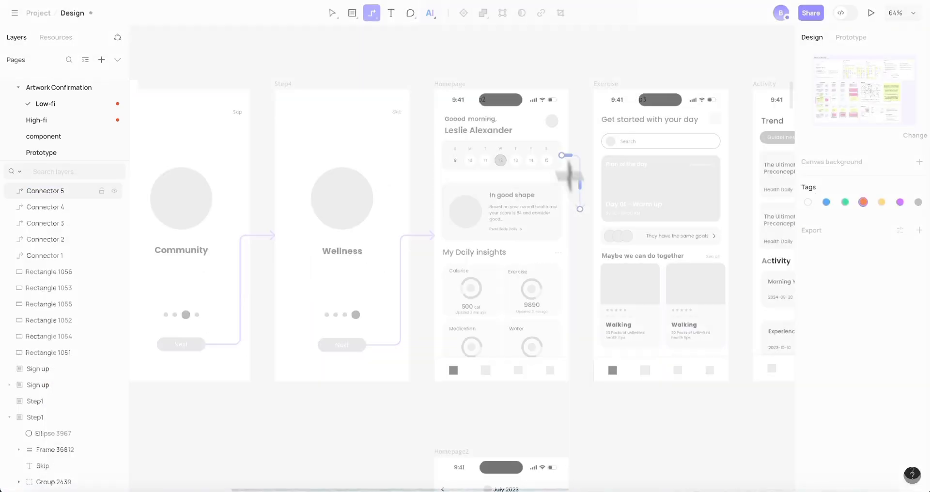
Reroute the Homepage-to-Homepage2 connector between Homepage and Exercise and label it 'turn to'
{"action": "left_click", "coordinate": [332, 12]}
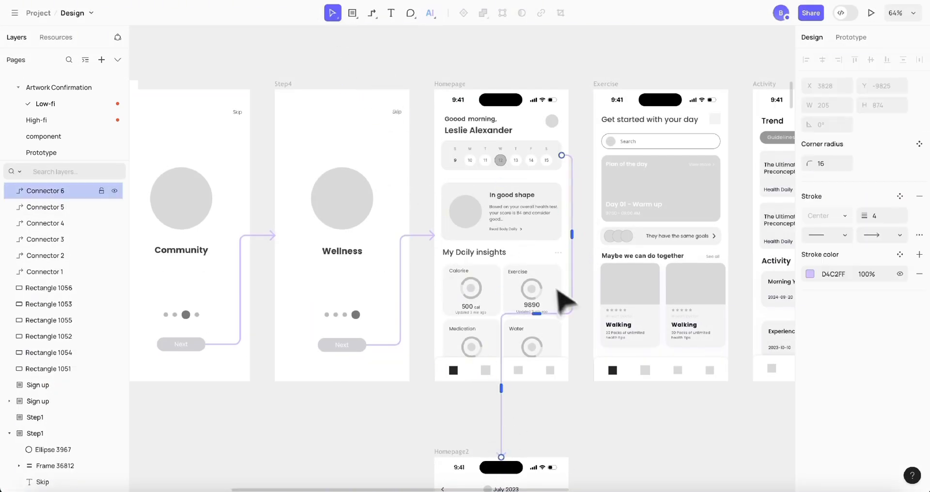
{"action": "left_click_drag", "start_coordinate": [504, 373], "coordinate": [583, 336]}
{"action": "left_click_drag", "start_coordinate": [541, 446], "coordinate": [543, 415]}
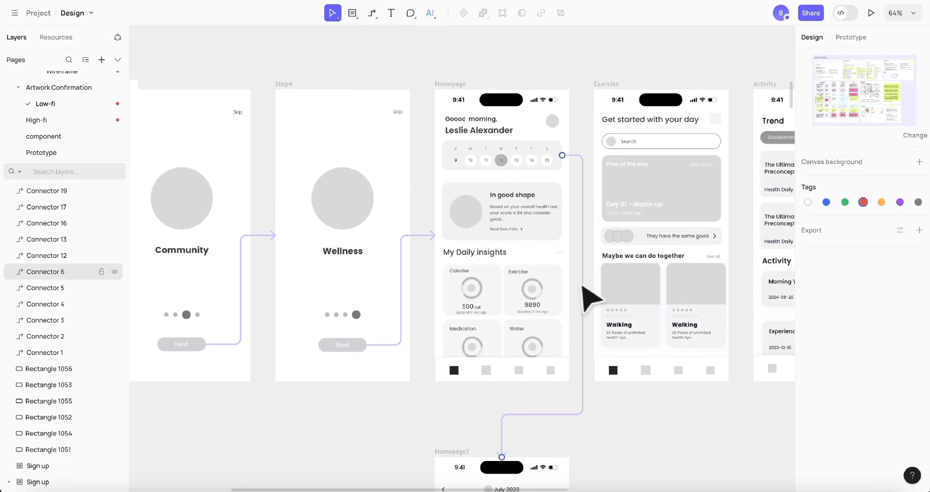
{"action": "double_click", "coordinate": [582, 305]}
{"action": "type", "text": "turn to"}
{"action": "key", "text": "Escape"}
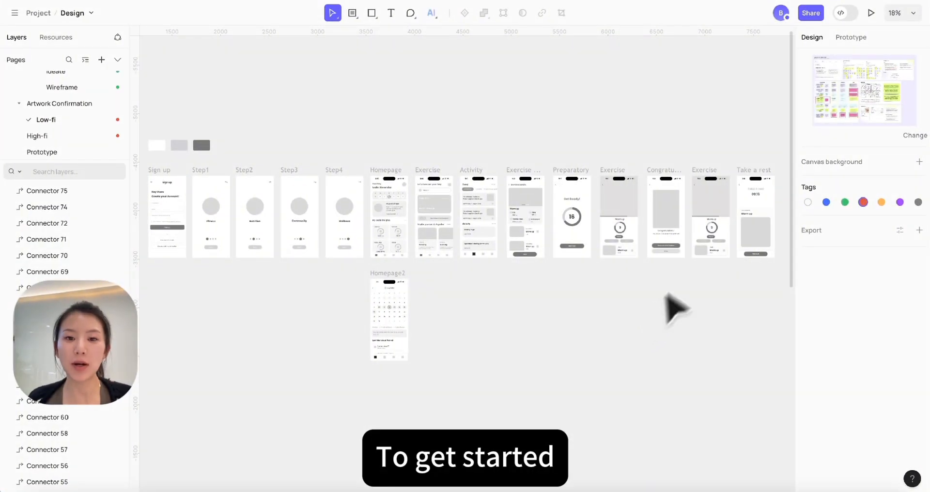
Review people with access in Share, keeping invitees at view-only
{"action": "left_click", "coordinate": [811, 14]}
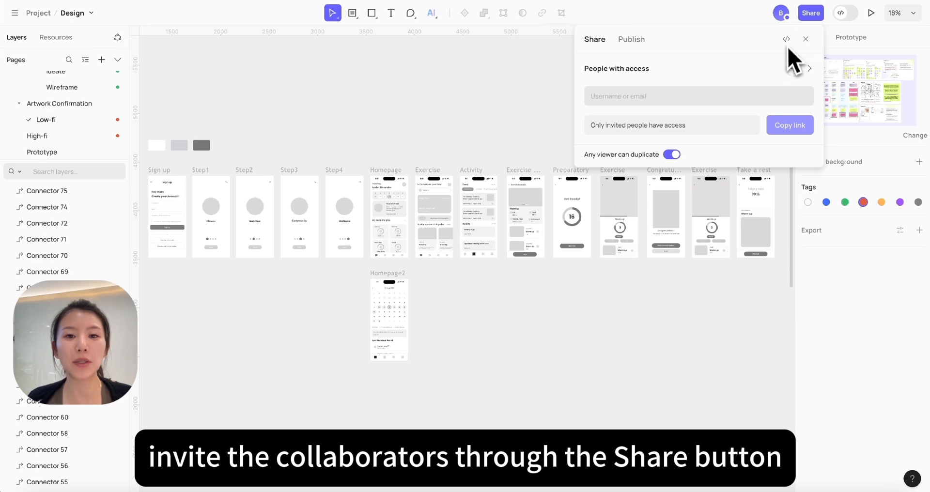
{"action": "left_click", "coordinate": [793, 68]}
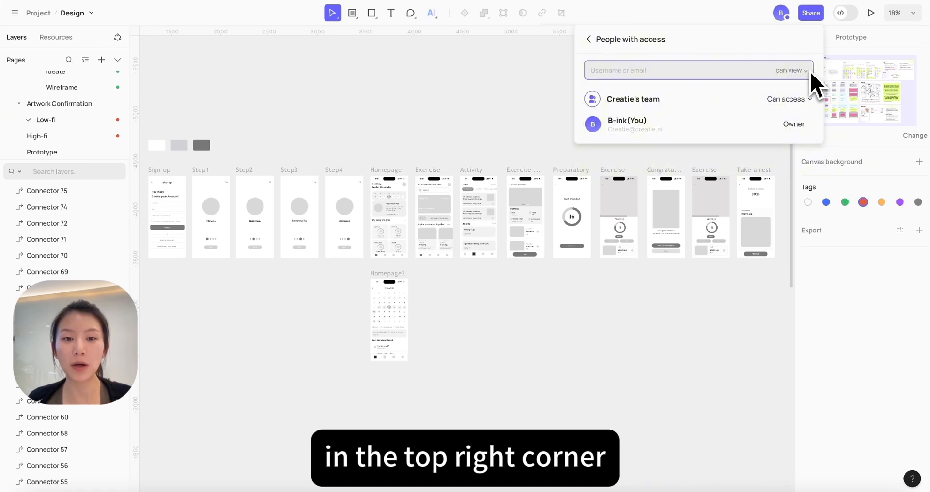
{"action": "left_click", "coordinate": [807, 72]}
{"action": "left_click", "coordinate": [808, 93]}
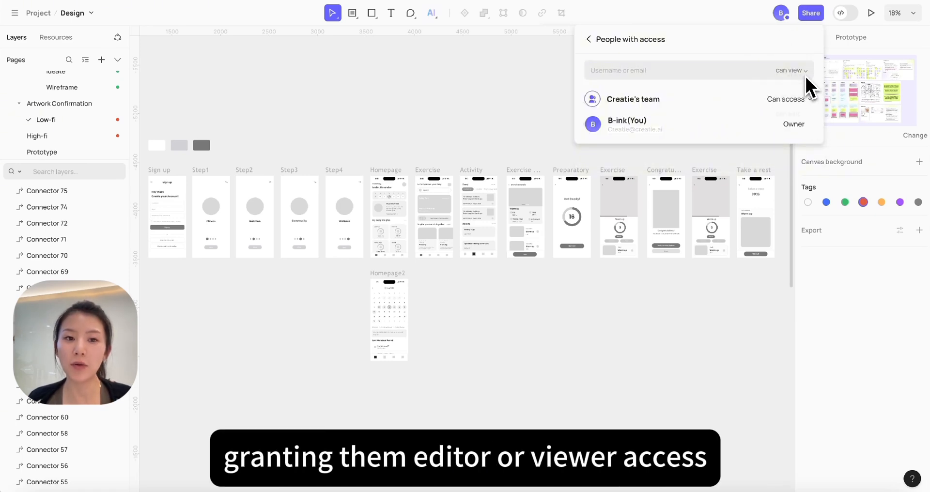
{"action": "left_click", "coordinate": [592, 40]}
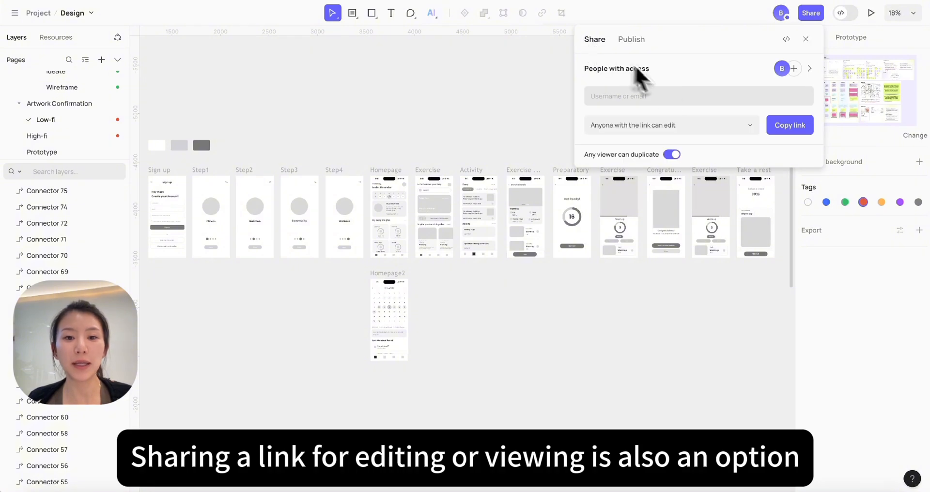
Set link access to can edit, follow the product designer, and start a talk-and-doodle recording
{"action": "left_click", "coordinate": [730, 127]}
{"action": "left_click", "coordinate": [736, 149]}
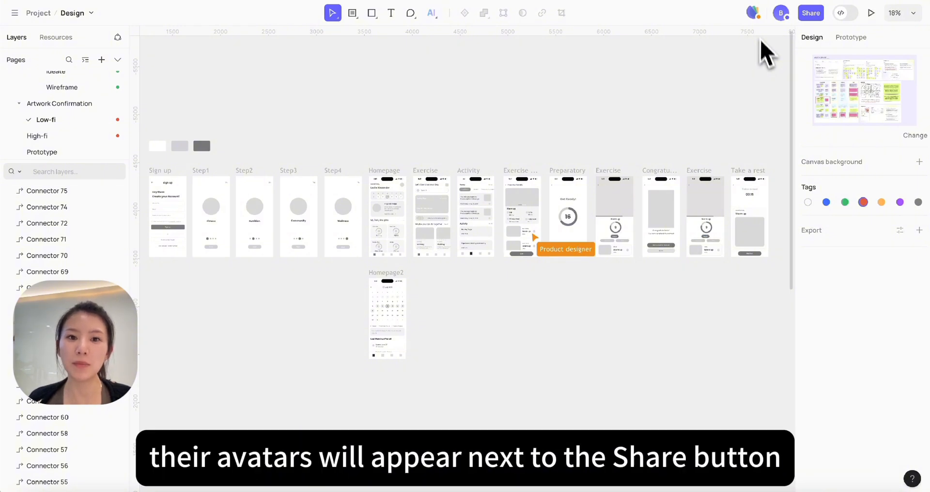
{"action": "left_click", "coordinate": [752, 14]}
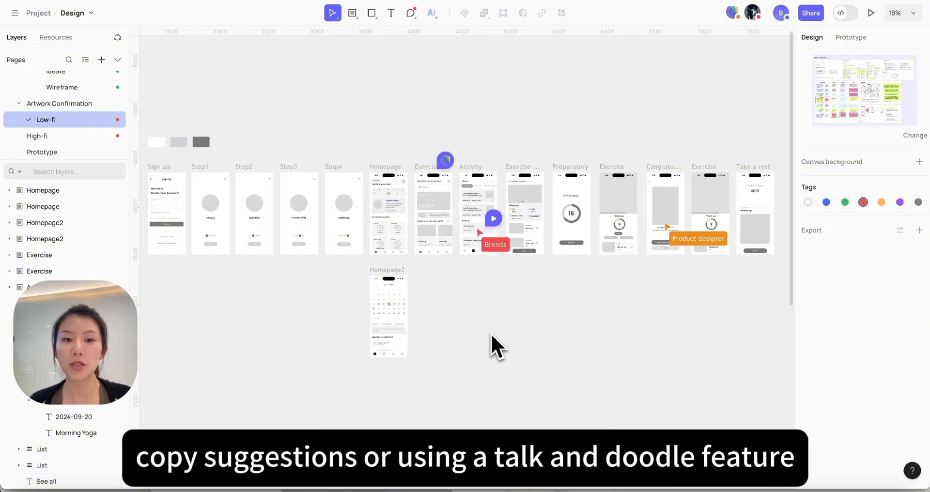
{"action": "left_click", "coordinate": [500, 221]}
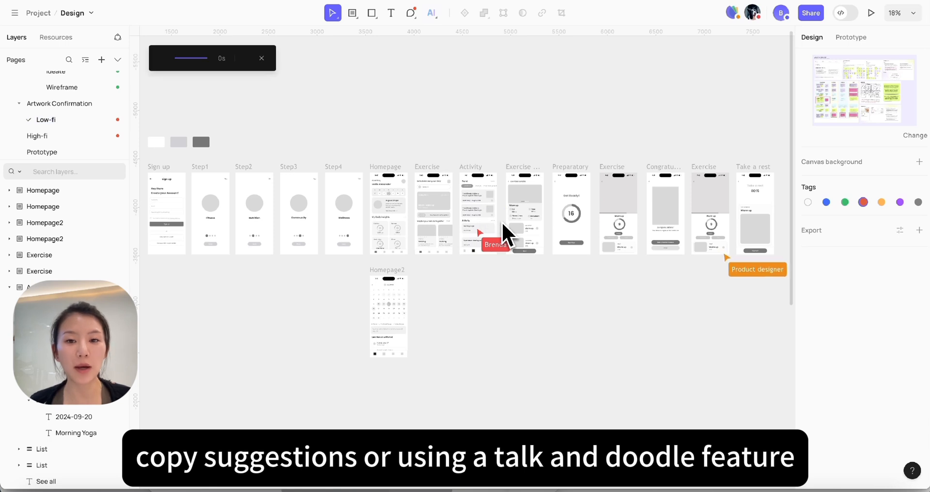
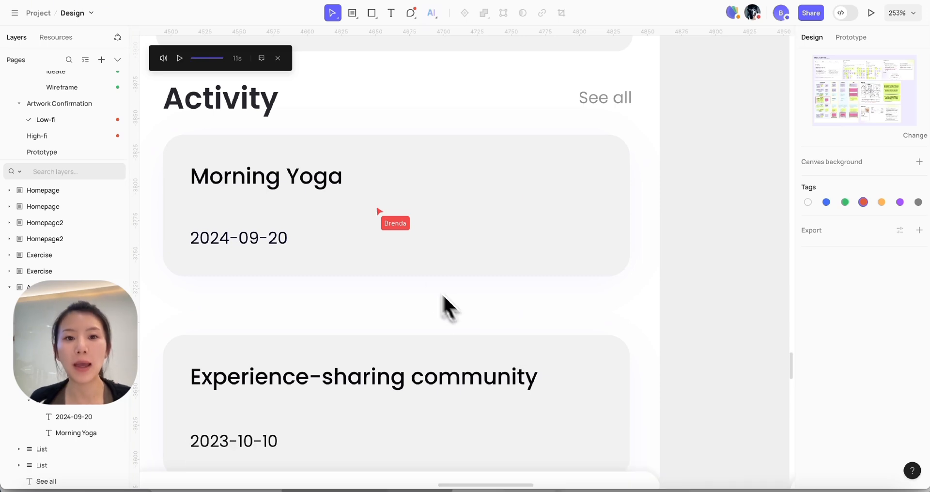
Zoom out and react to the product designer's 'it's ok' comment with a 👌 emoji
{"action": "scroll", "coordinate": [422, 276], "scroll_direction": "down", "scroll_amount": 5}
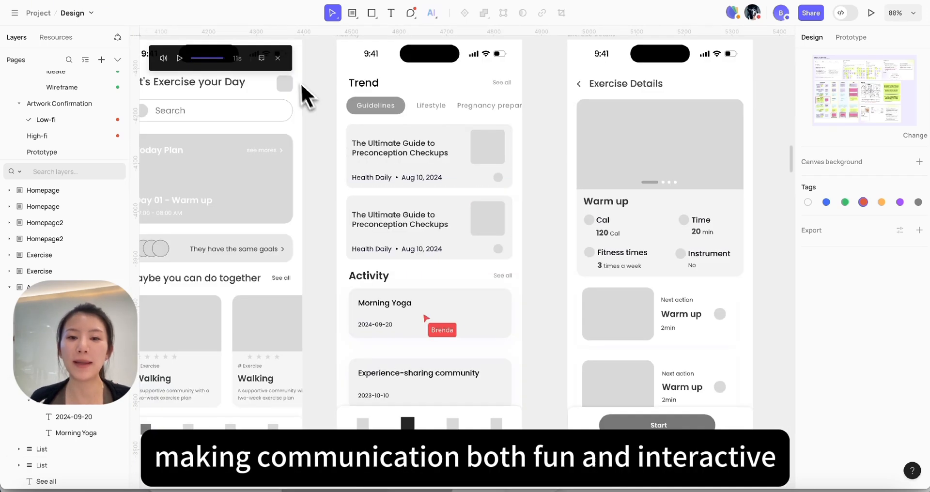
{"action": "scroll", "coordinate": [426, 190], "scroll_direction": "down", "scroll_amount": 3}
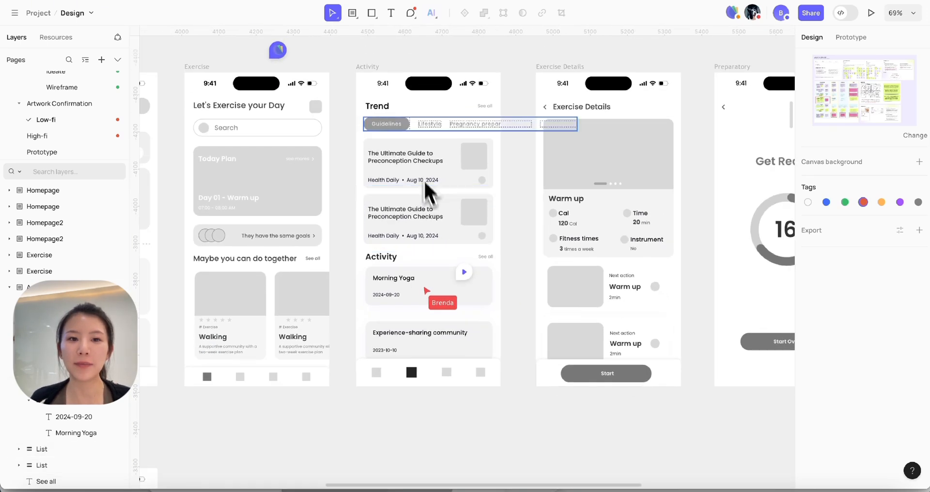
{"action": "left_click", "coordinate": [280, 51]}
{"action": "left_click", "coordinate": [439, 76]}
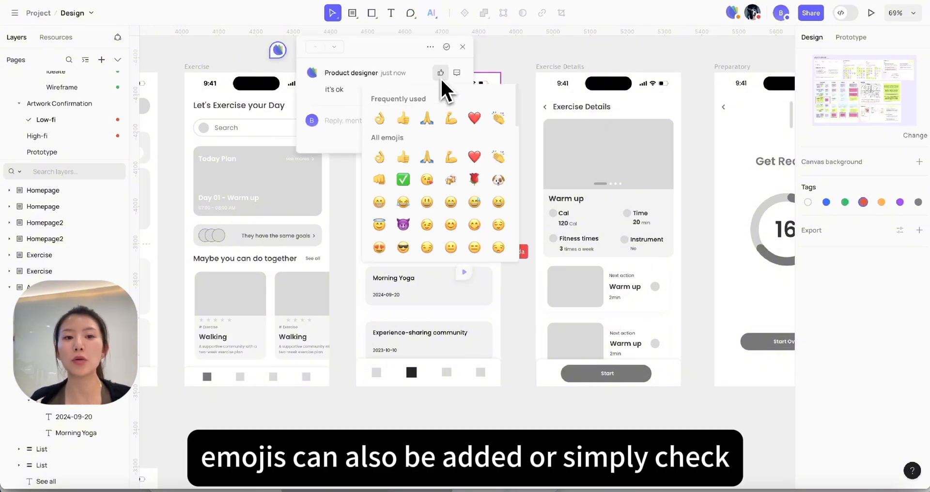
{"action": "left_click", "coordinate": [383, 119]}
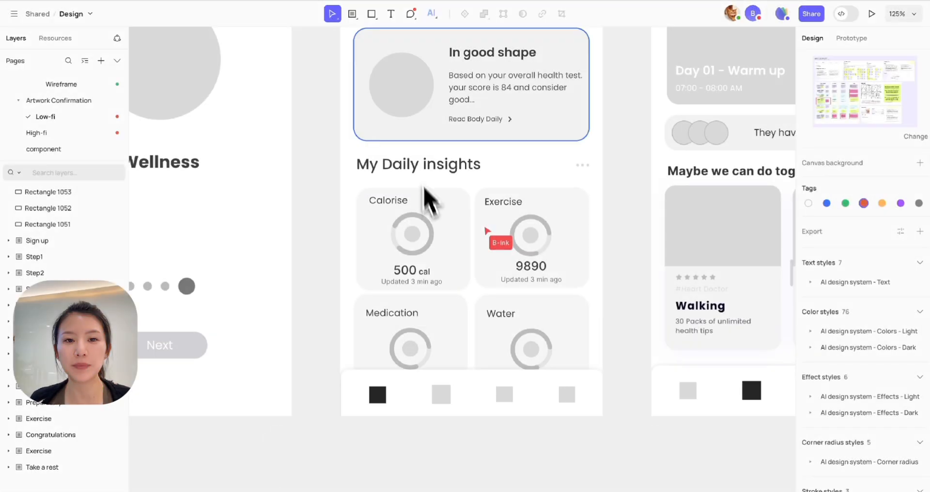
Post a copy suggestion changing 'Calorise' to 'Calories' and apply it to the design
{"action": "left_click", "coordinate": [411, 13]}
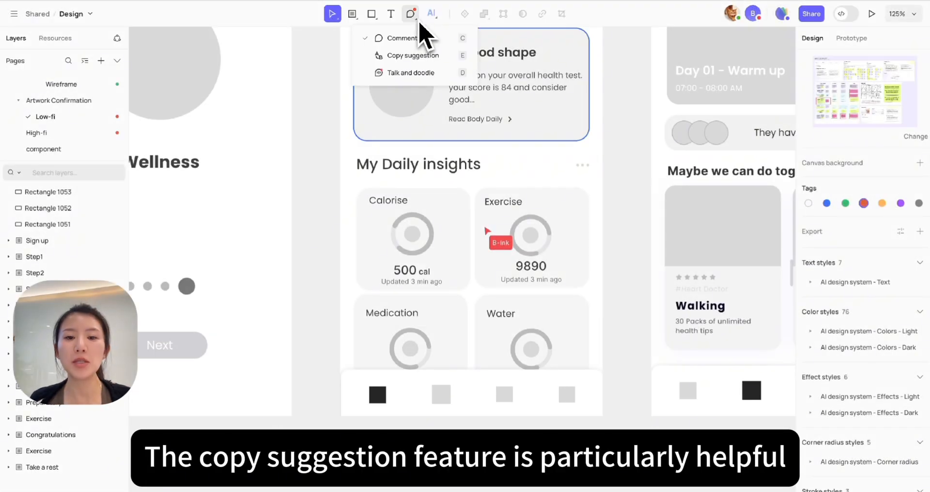
{"action": "left_click", "coordinate": [418, 57]}
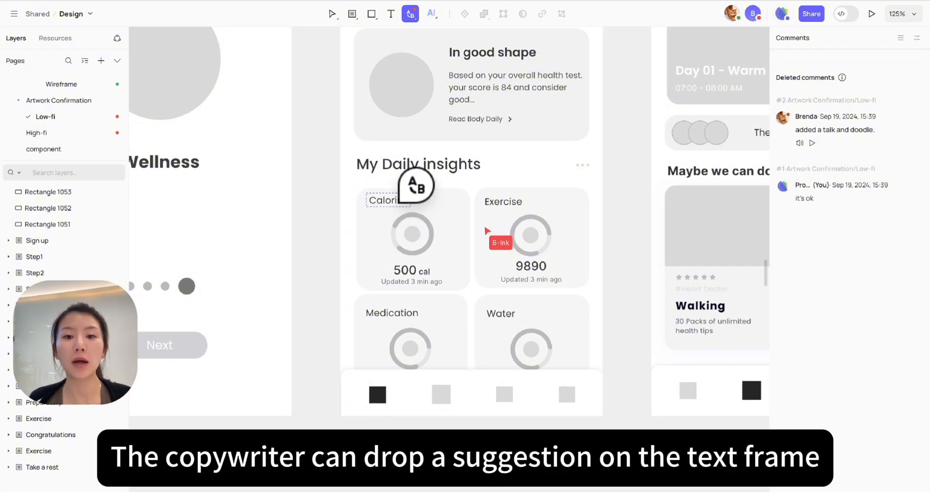
{"action": "left_click", "coordinate": [407, 199]}
{"action": "left_click", "coordinate": [483, 207]}
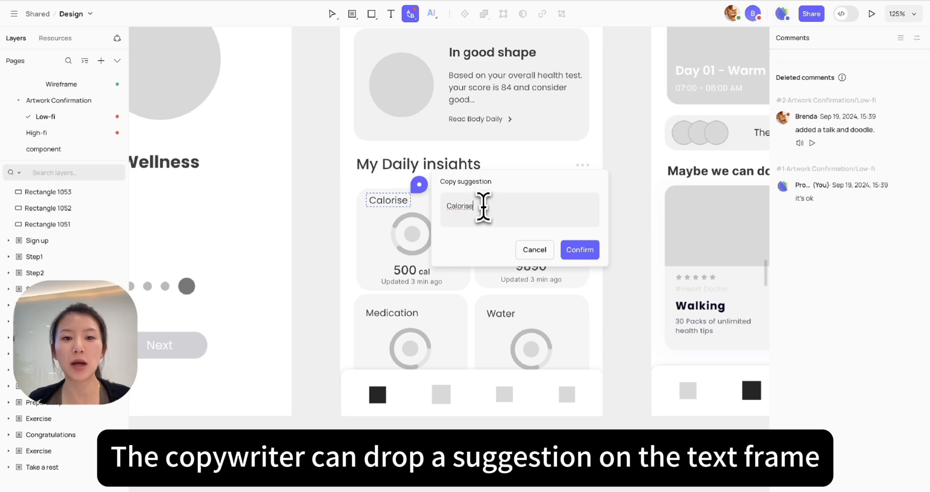
{"action": "left_click", "coordinate": [580, 249]}
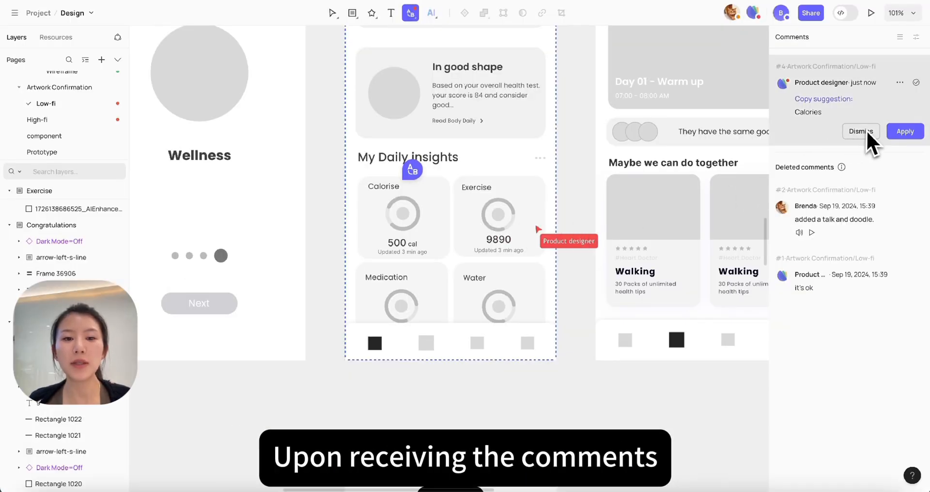
{"action": "left_click", "coordinate": [908, 134]}
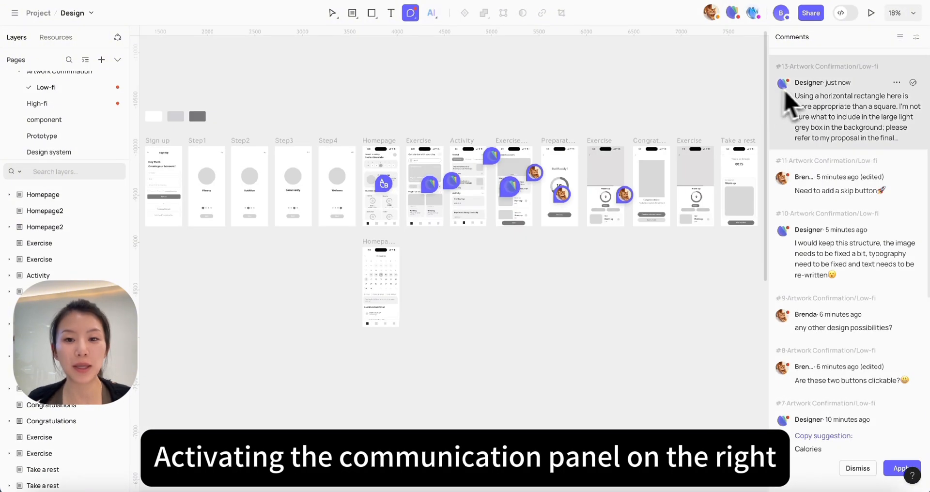
{"action": "scroll", "coordinate": [845, 167], "scroll_direction": "down", "scroll_amount": 1}
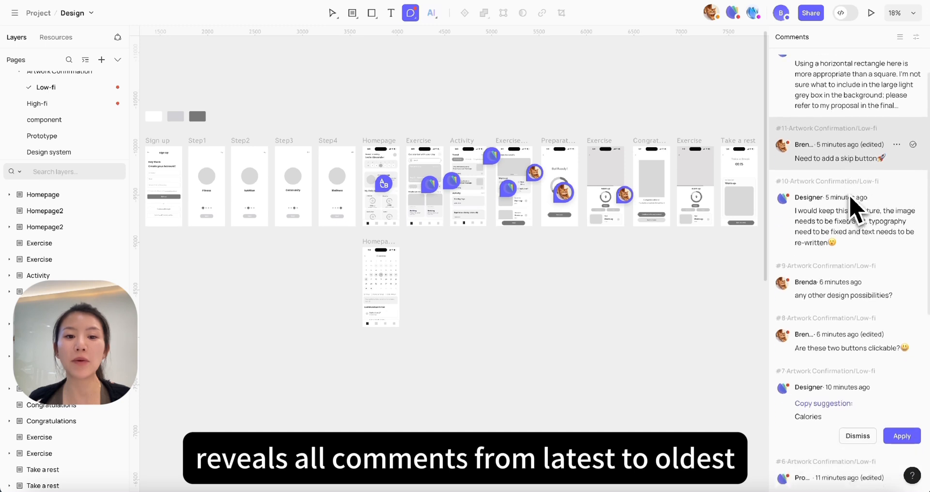
{"action": "left_click", "coordinate": [851, 156]}
{"action": "left_click", "coordinate": [635, 264]}
{"action": "type", "text": "@Designer"}
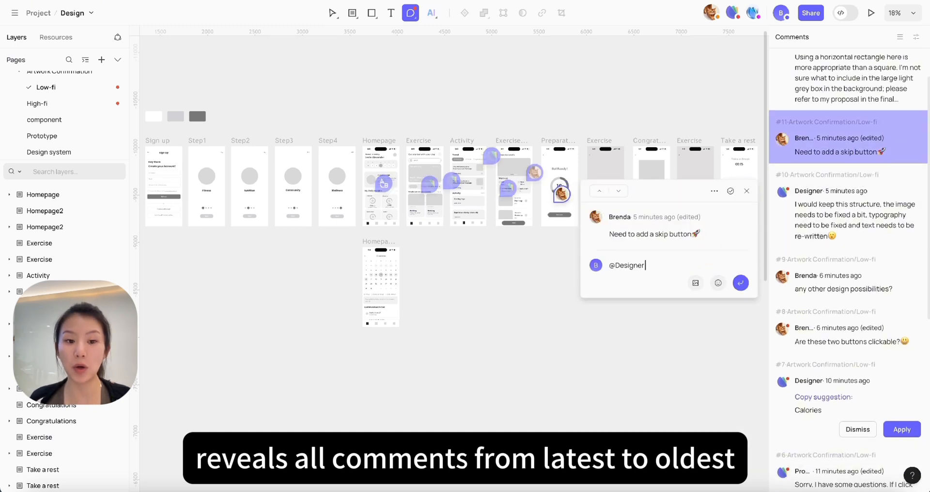
{"action": "left_click", "coordinate": [739, 282]}
{"action": "left_click", "coordinate": [747, 190]}
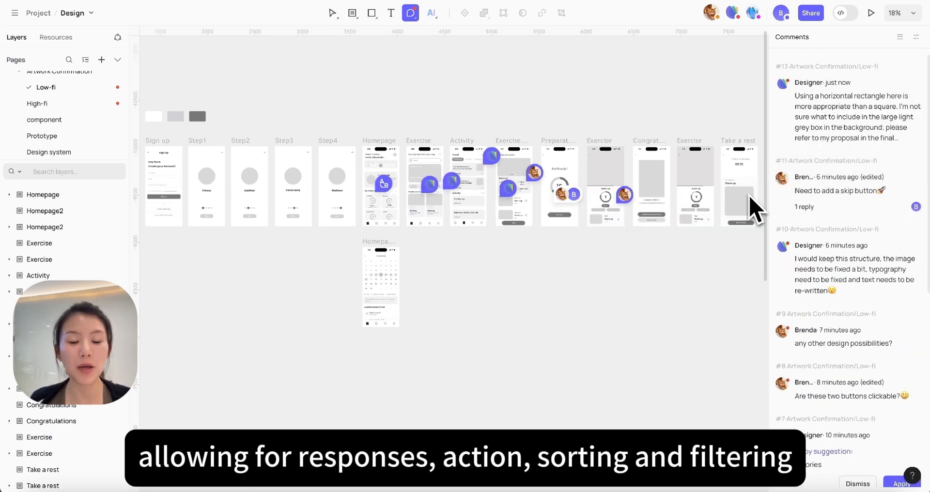
Answer comment #9 on design possibilities with an image and an emoji, then open the comment filter options
{"action": "left_click", "coordinate": [851, 302]}
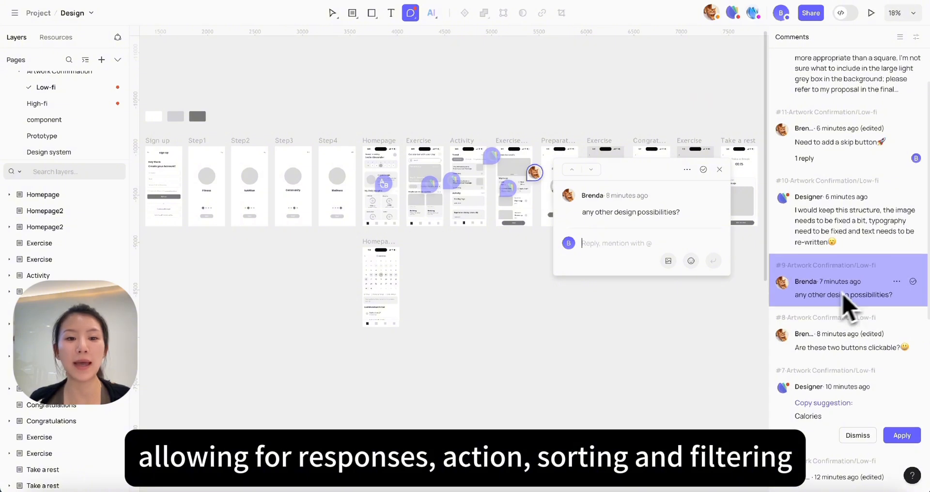
{"action": "left_click", "coordinate": [667, 262]}
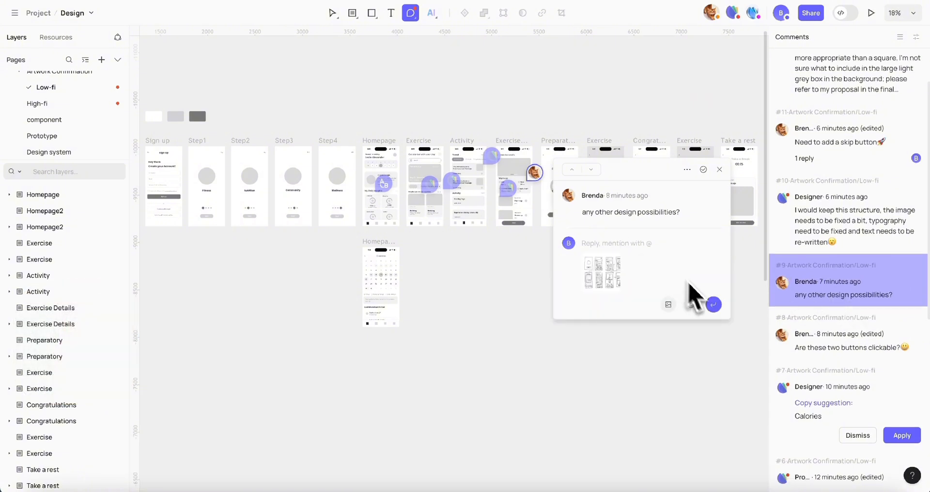
{"action": "left_click", "coordinate": [691, 304]}
{"action": "left_click", "coordinate": [691, 304]}
{"action": "left_click", "coordinate": [713, 304]}
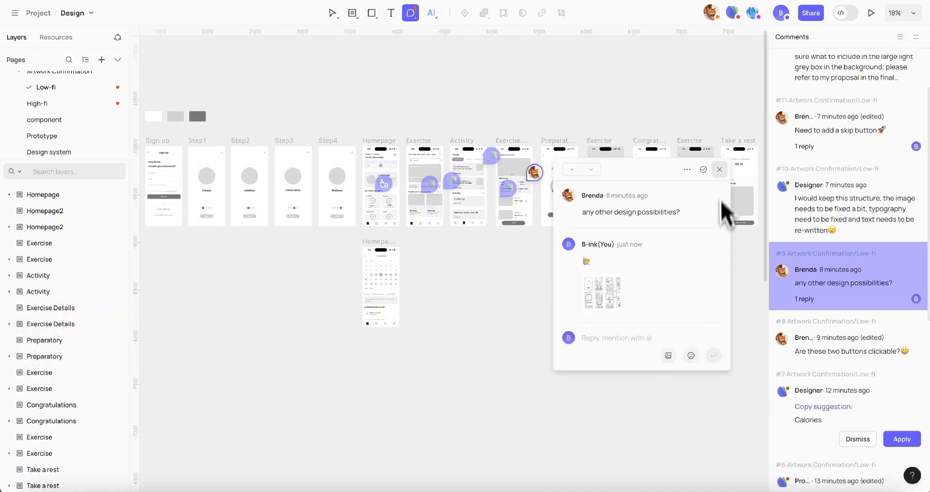
{"action": "left_click", "coordinate": [899, 37]}
{"action": "left_click", "coordinate": [915, 37]}
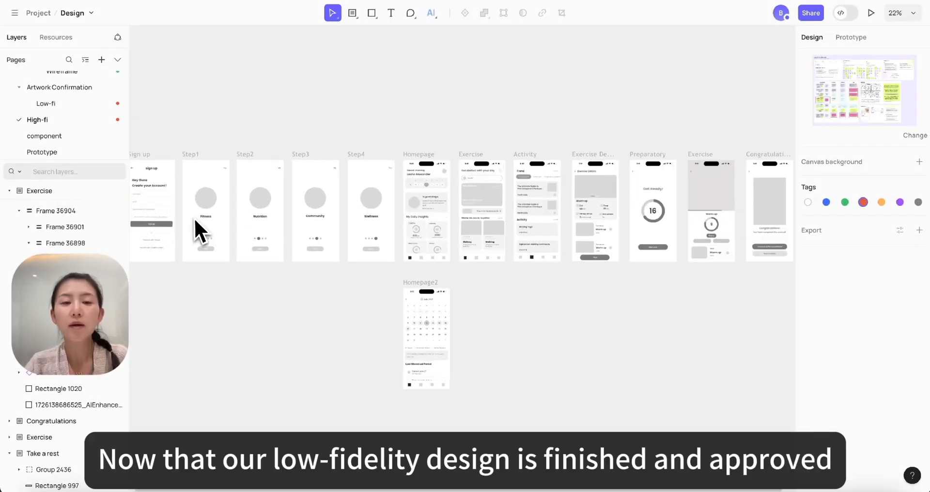
Turn on canvas rulers from the main menu's View options
{"action": "scroll", "coordinate": [195, 219], "scroll_direction": "up", "scroll_amount": 5}
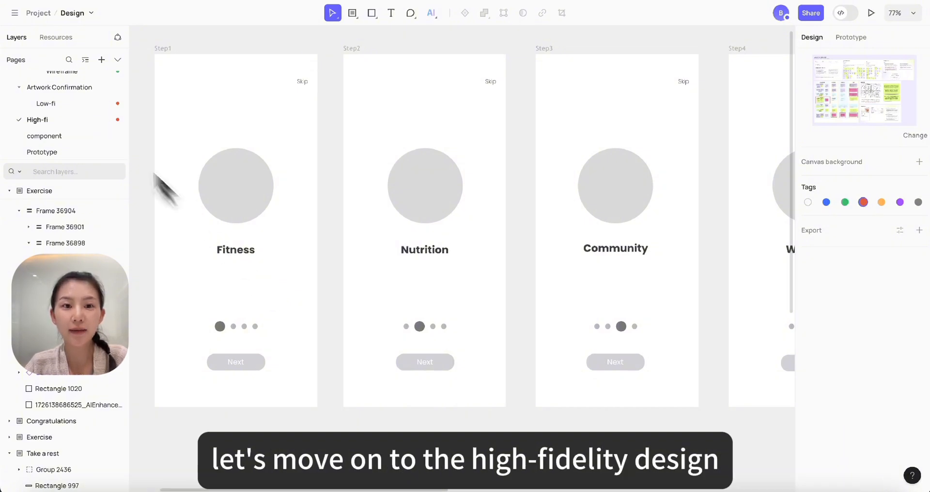
{"action": "left_click", "coordinate": [14, 13]}
{"action": "mouse_move", "coordinate": [62, 99]}
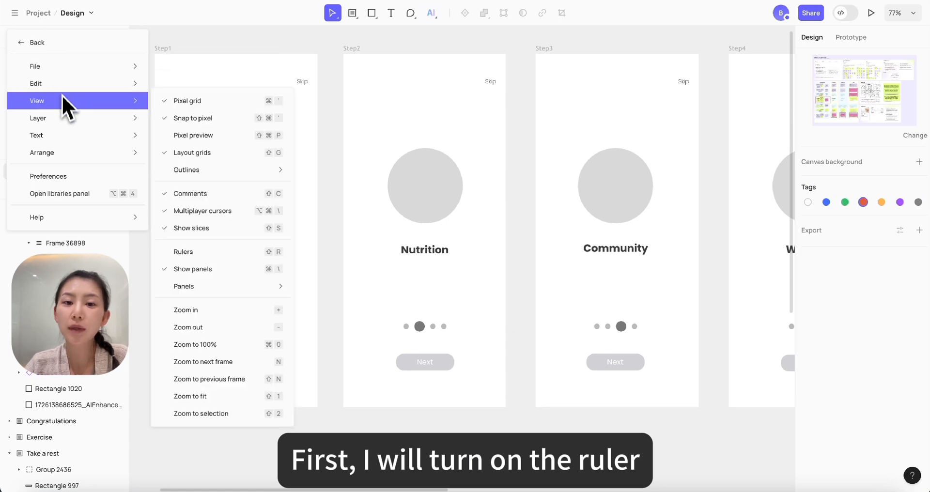
{"action": "left_click", "coordinate": [192, 245]}
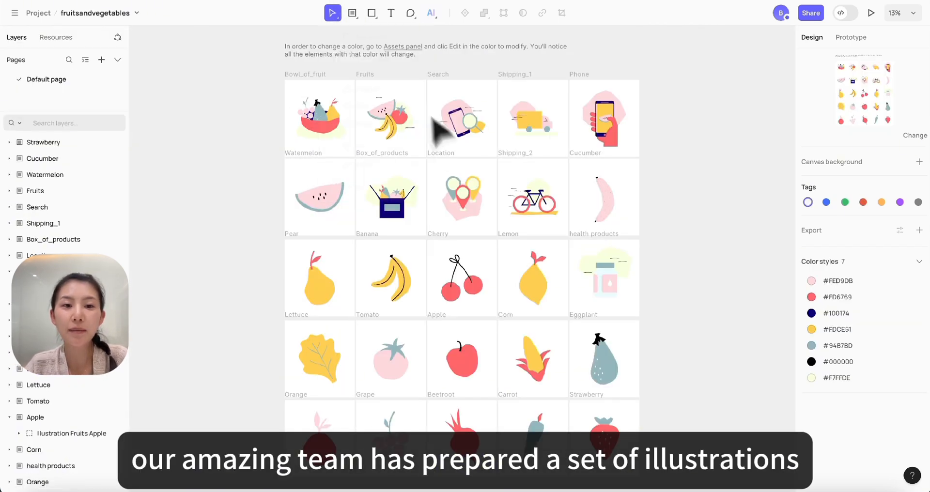
Paste the bicycle illustration from the illustrations file into the Step1 onboarding screen
{"action": "left_click", "coordinate": [532, 203]}
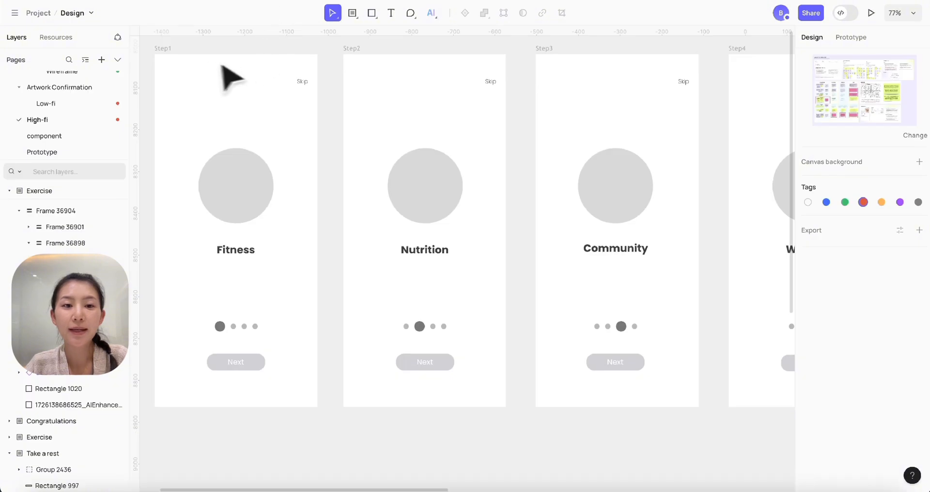
{"action": "left_click", "coordinate": [175, 57]}
{"action": "key", "text": "ctrl+v"}
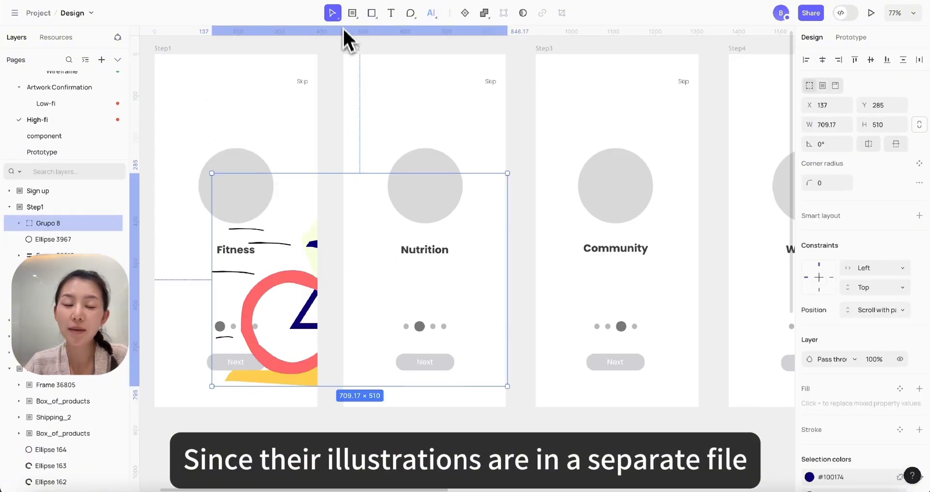
Scale the bicycle to 30%, move it into the Fitness circle, and add a guide at y=426
{"action": "left_click", "coordinate": [340, 19]}
{"action": "left_click", "coordinate": [339, 55]}
{"action": "left_click_drag", "start_coordinate": [507, 173], "coordinate": [300, 322]}
{"action": "left_click_drag", "start_coordinate": [261, 361], "coordinate": [256, 256]}
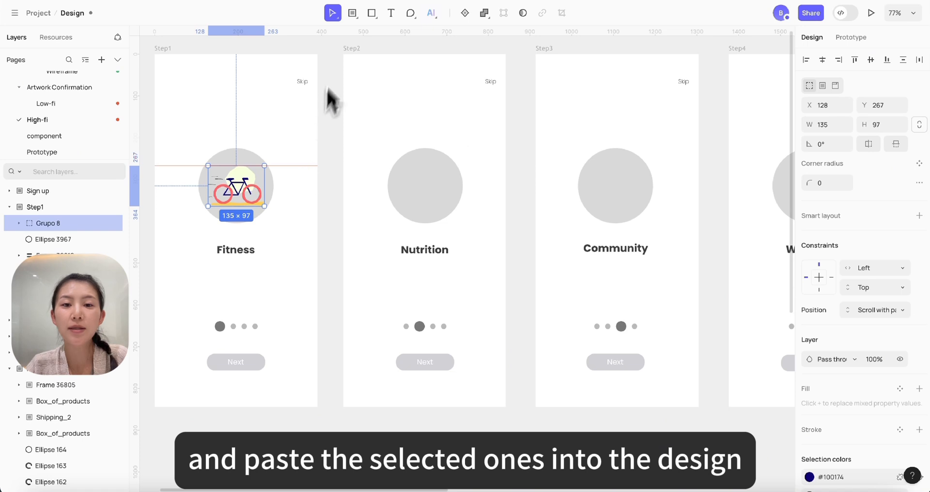
{"action": "left_click_drag", "start_coordinate": [342, 31], "coordinate": [325, 206]}
{"action": "left_click", "coordinate": [331, 230]}
Fill the first slide indicator dot with purple 7C4DFF
{"action": "double_click", "coordinate": [221, 327]}
{"action": "left_click", "coordinate": [809, 317]}
{"action": "key", "text": "ctrl+v"}
{"action": "key", "text": "Tab"}
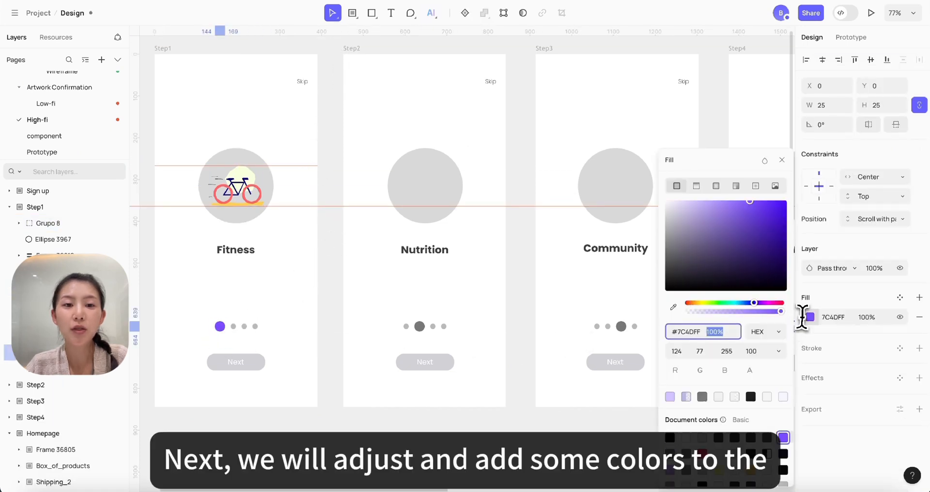
{"action": "left_click", "coordinate": [220, 326]}
Duplicate the purple dot into a 29×29 unfilled ring with a thin black outline
{"action": "key", "text": "ctrl+d"}
{"action": "key", "text": "ctrl+["}
{"action": "left_click_drag", "start_coordinate": [225, 321], "coordinate": [226, 320]}
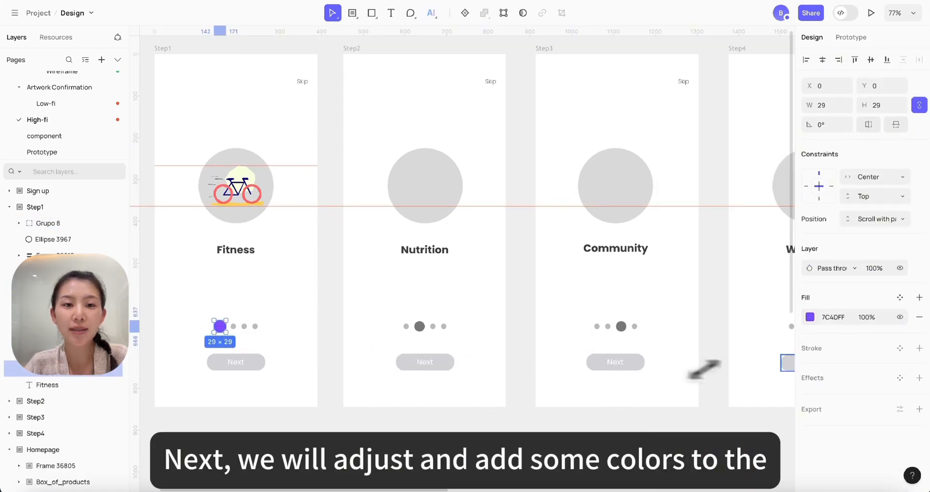
{"action": "left_click", "coordinate": [918, 317]}
{"action": "left_click", "coordinate": [919, 329]}
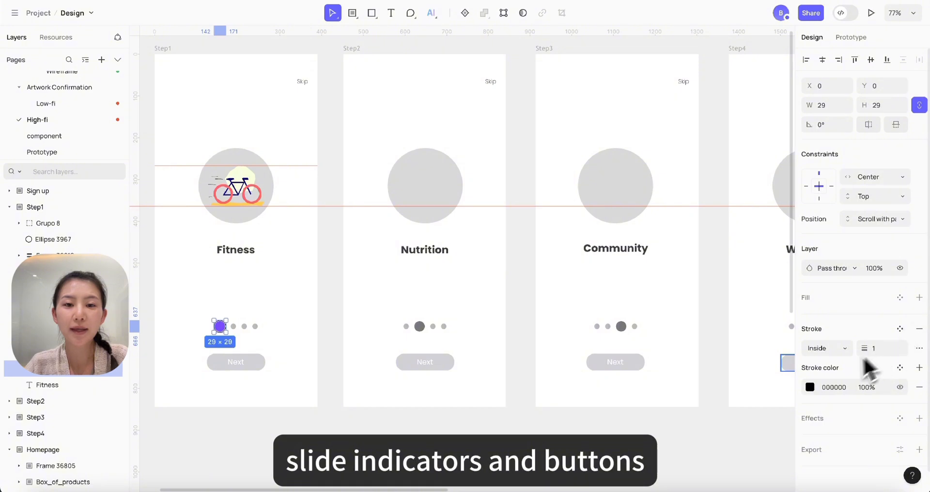
{"action": "left_click", "coordinate": [259, 364]}
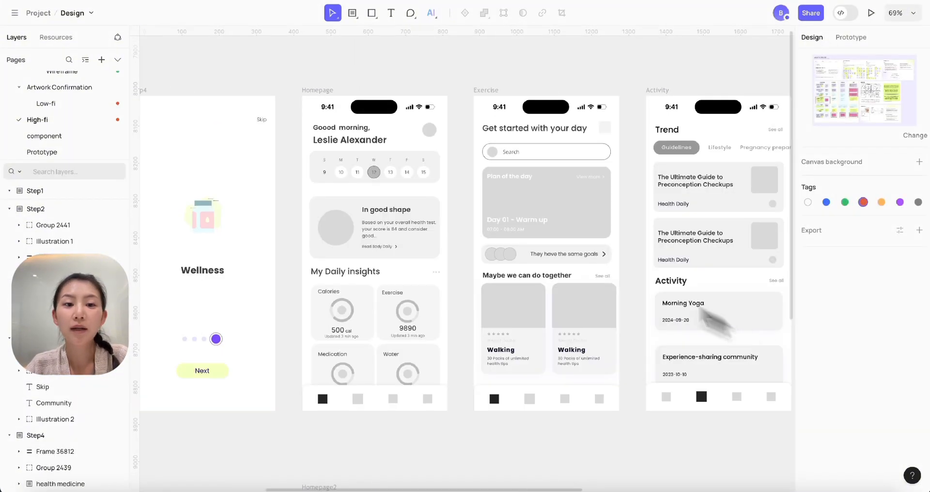
Fill the 38×38 Homepage avatar circle with a People photo from the Resources image library
{"action": "left_click", "coordinate": [429, 129]}
{"action": "left_click", "coordinate": [56, 37]}
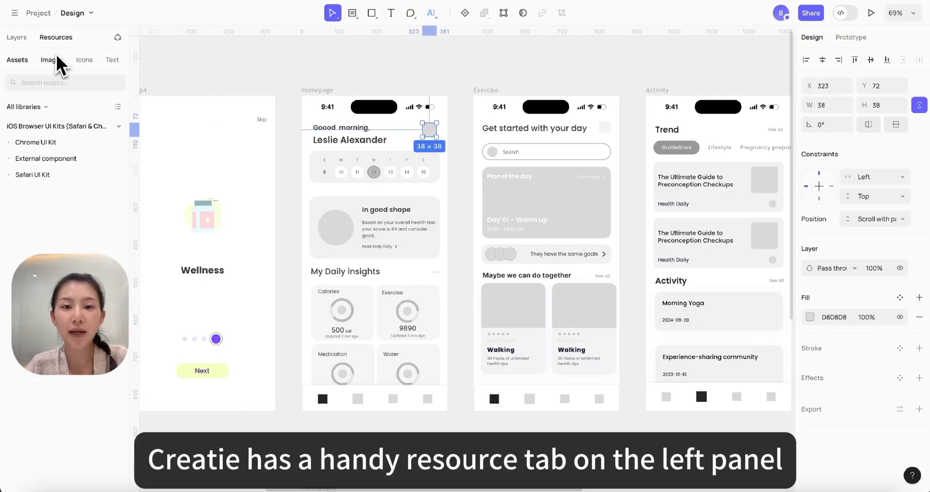
{"action": "left_click", "coordinate": [51, 59]}
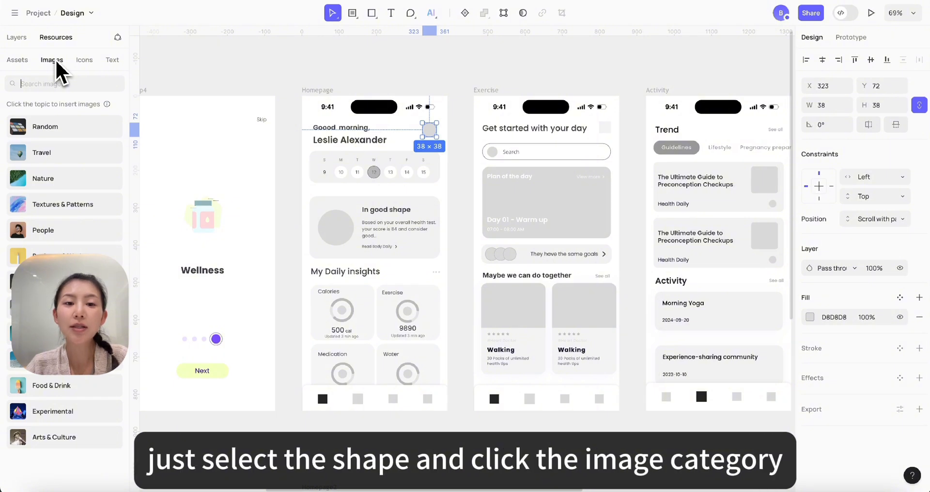
{"action": "left_click", "coordinate": [76, 232]}
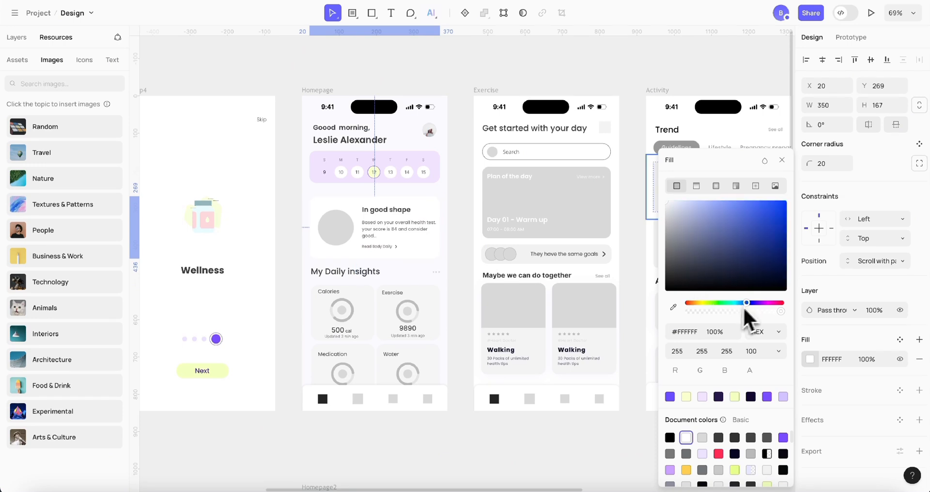
Add a drop shadow to the In good shape card
{"action": "left_click", "coordinate": [813, 361]}
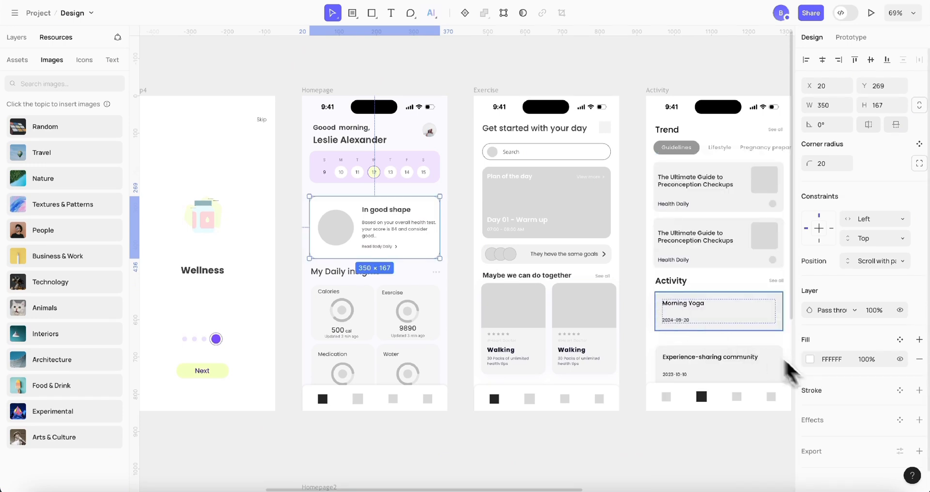
{"action": "left_click", "coordinate": [920, 422]}
{"action": "left_click", "coordinate": [808, 399]}
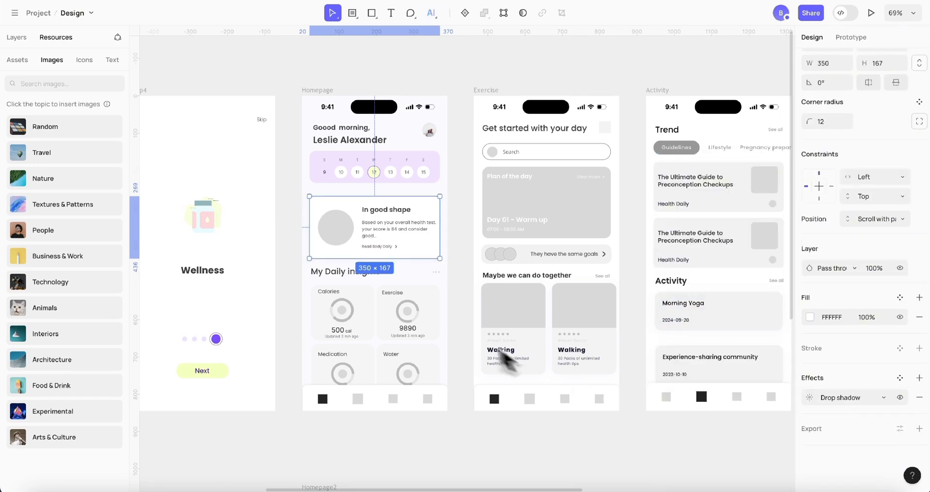
{"action": "left_click", "coordinate": [388, 246]}
Draw a blob shape with the Pen tool and give it a purple-pink linear gradient fill
{"action": "left_click", "coordinate": [455, 428]}
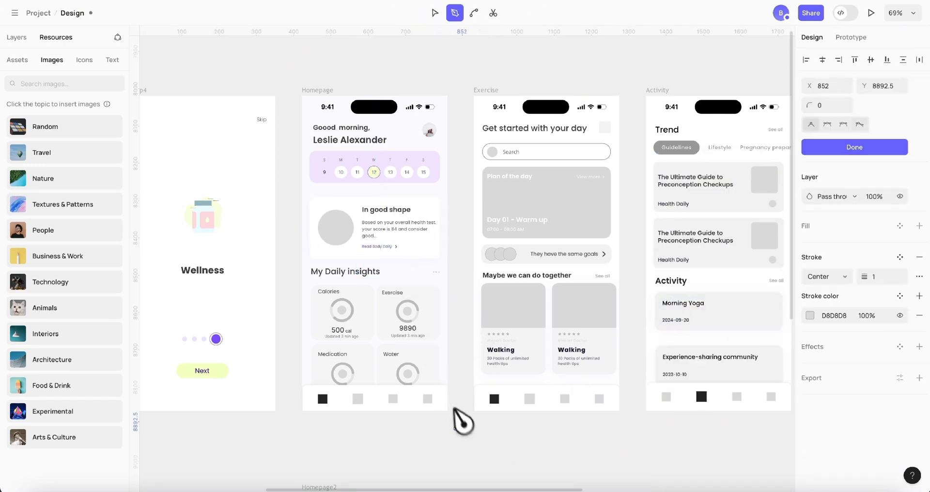
{"action": "left_click_drag", "start_coordinate": [467, 423], "coordinate": [473, 429]}
{"action": "left_click", "coordinate": [482, 433]}
{"action": "left_click", "coordinate": [455, 428]}
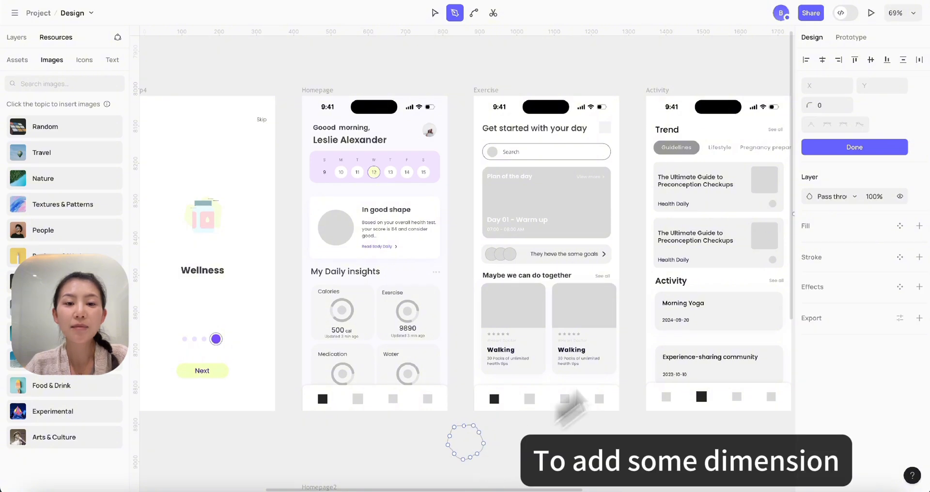
{"action": "left_click", "coordinate": [839, 150]}
{"action": "left_click", "coordinate": [915, 245]}
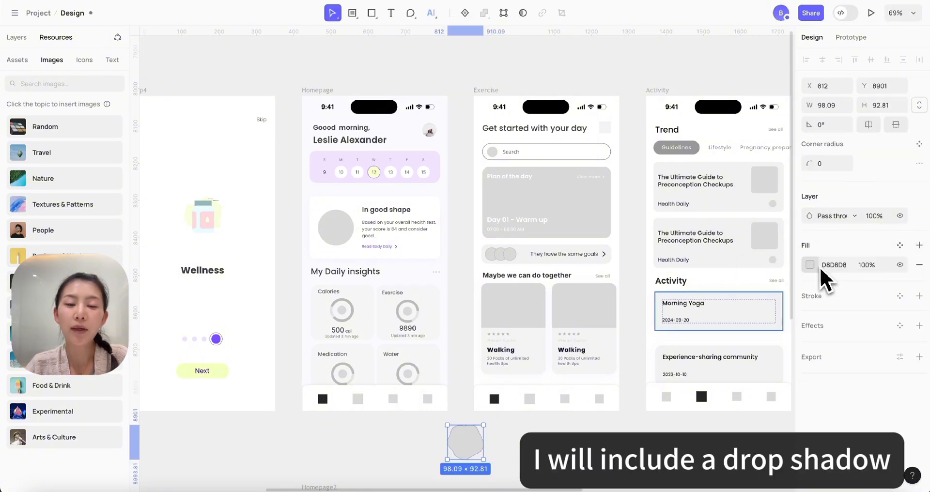
{"action": "left_click", "coordinate": [813, 265]}
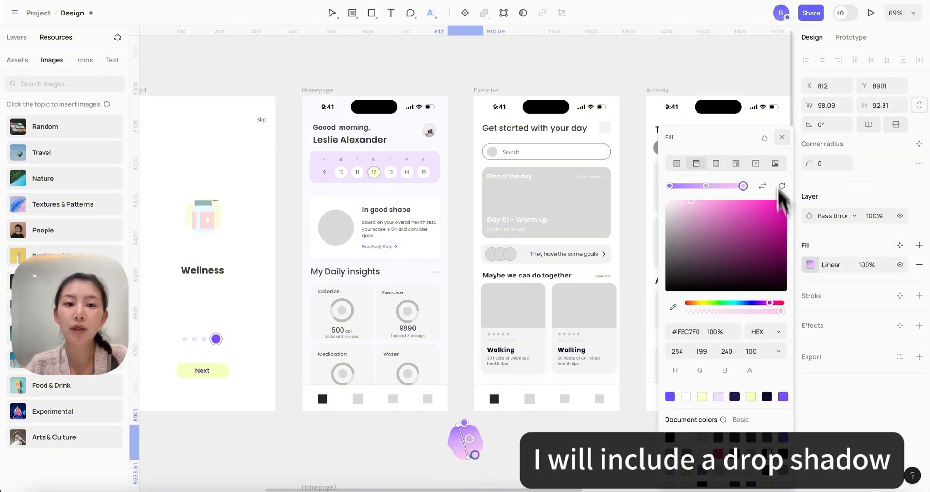
{"action": "left_click", "coordinate": [783, 137]}
{"action": "left_click", "coordinate": [491, 460]}
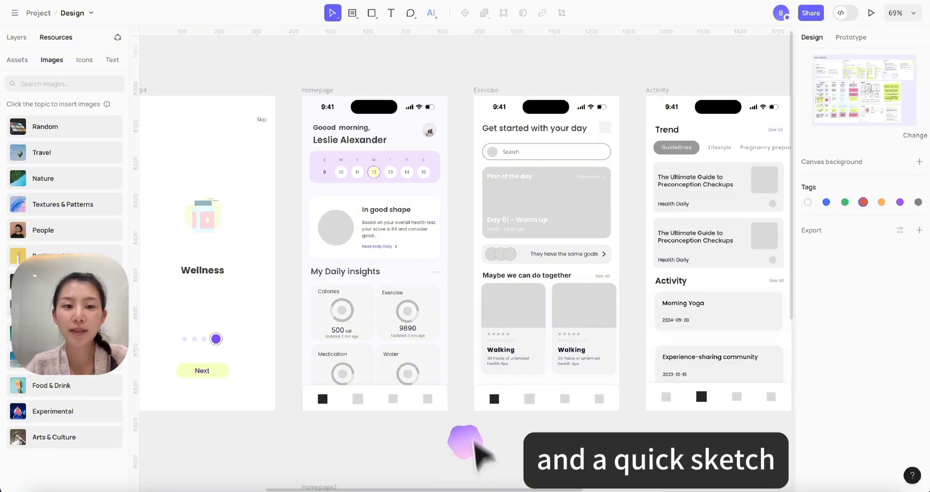
Pick the ellipse tool to add gradient ellipses, selecting the blob and the Calories card
{"action": "left_click", "coordinate": [374, 14]}
{"action": "left_click", "coordinate": [380, 52]}
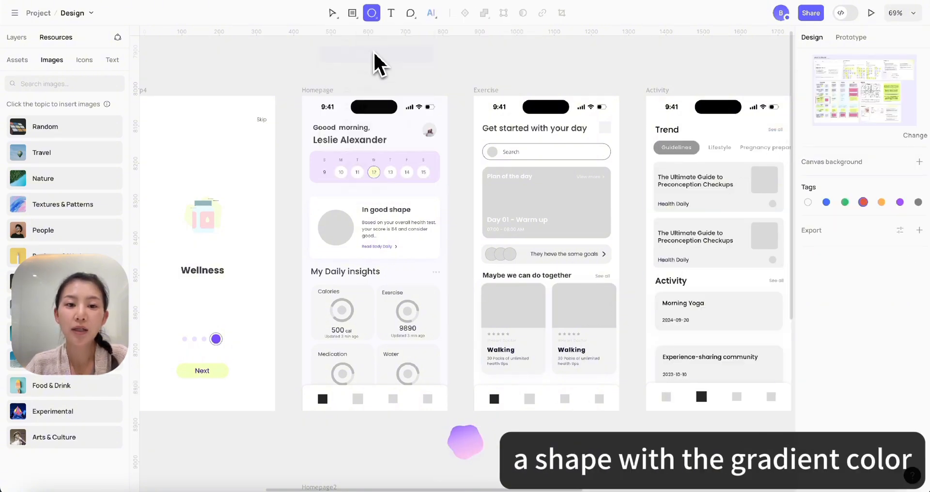
{"action": "left_click", "coordinate": [465, 440]}
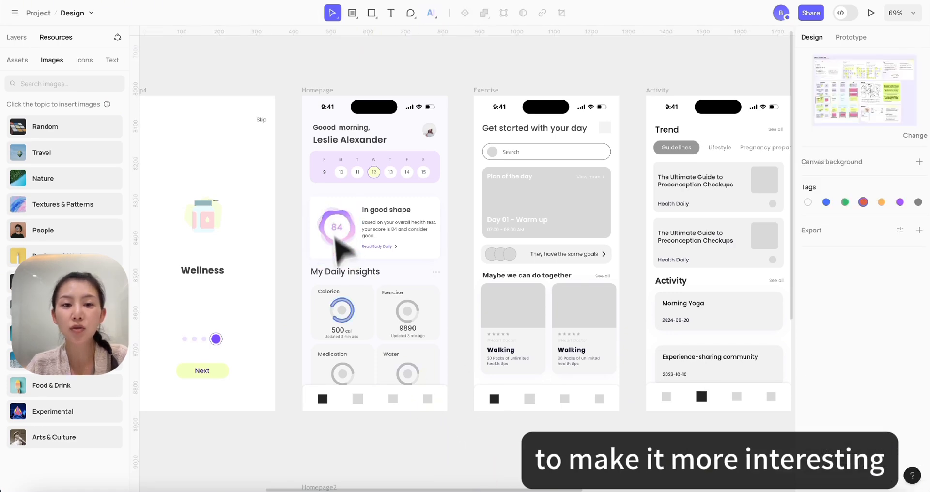
{"action": "left_click", "coordinate": [349, 302]}
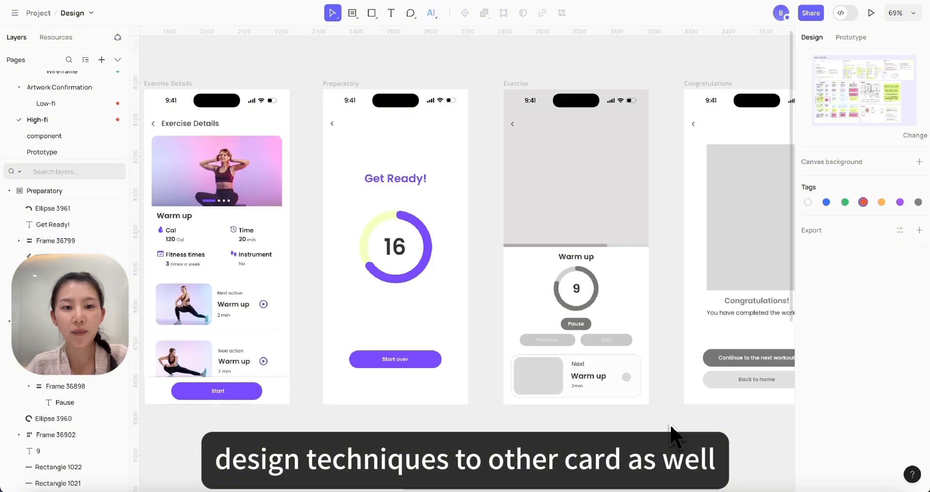
Fill the Exercise screen's header with a workout photo in crop mode, positioned to show more of the model
{"action": "left_click_drag", "start_coordinate": [672, 432], "coordinate": [655, 432]}
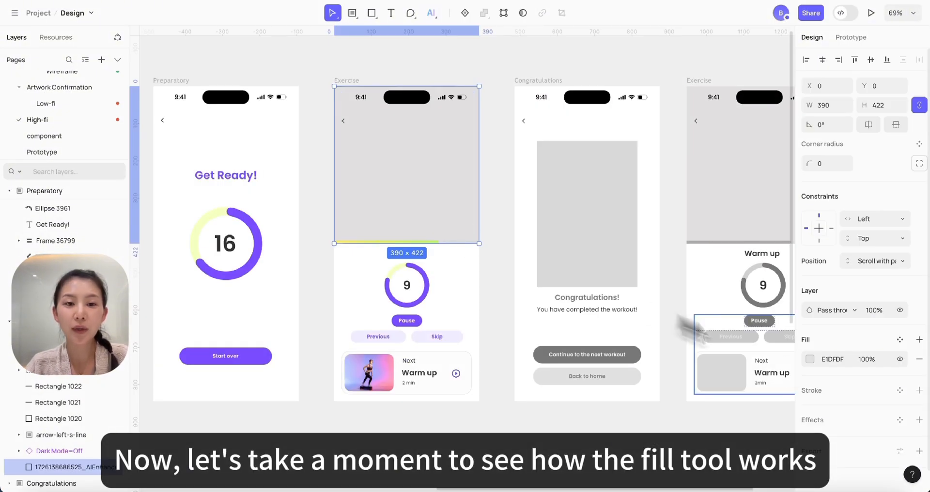
{"action": "left_click", "coordinate": [812, 361]}
{"action": "left_click", "coordinate": [774, 193]}
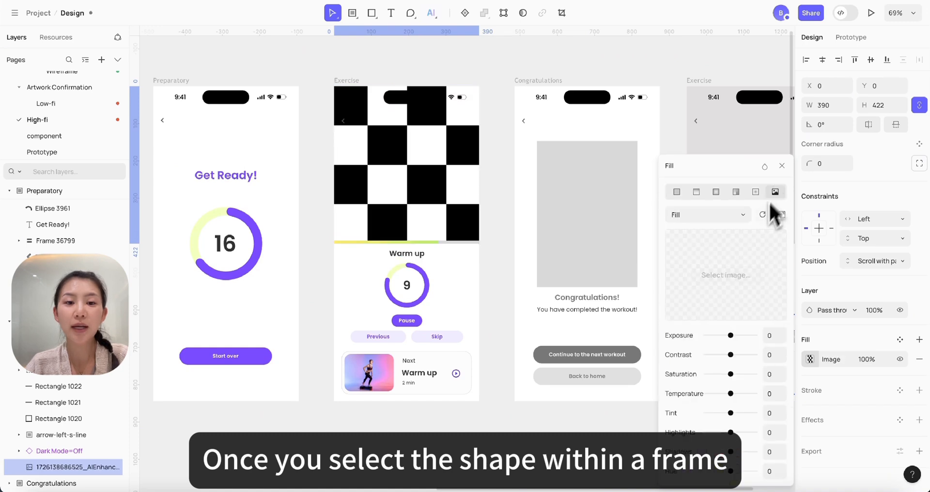
{"action": "left_click", "coordinate": [745, 281]}
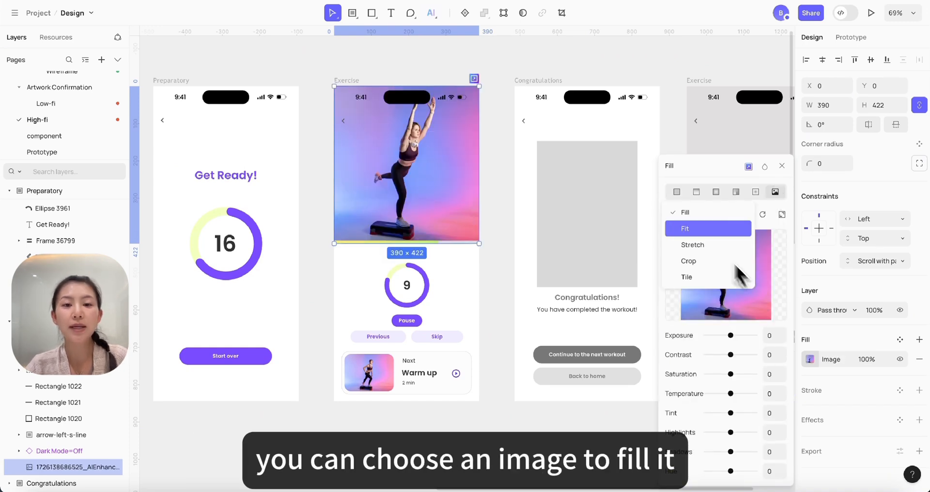
{"action": "left_click", "coordinate": [694, 260]}
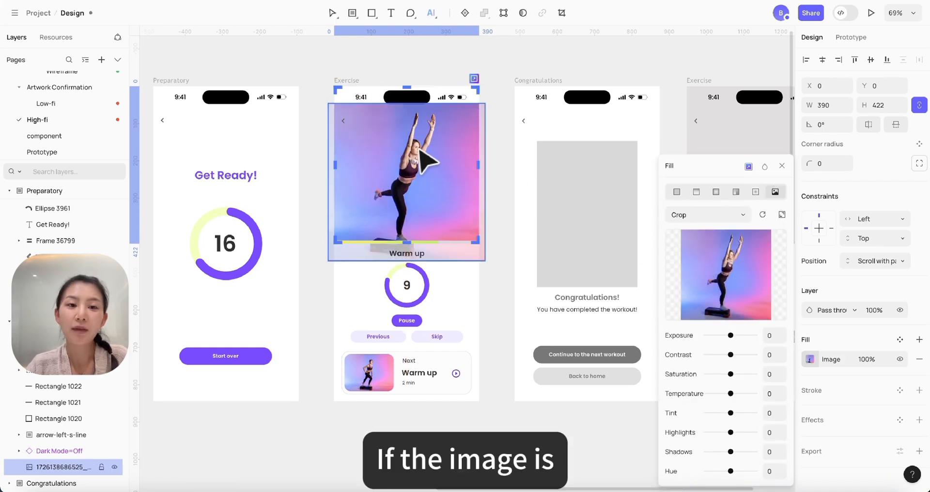
{"action": "left_click_drag", "start_coordinate": [419, 151], "coordinate": [420, 119]}
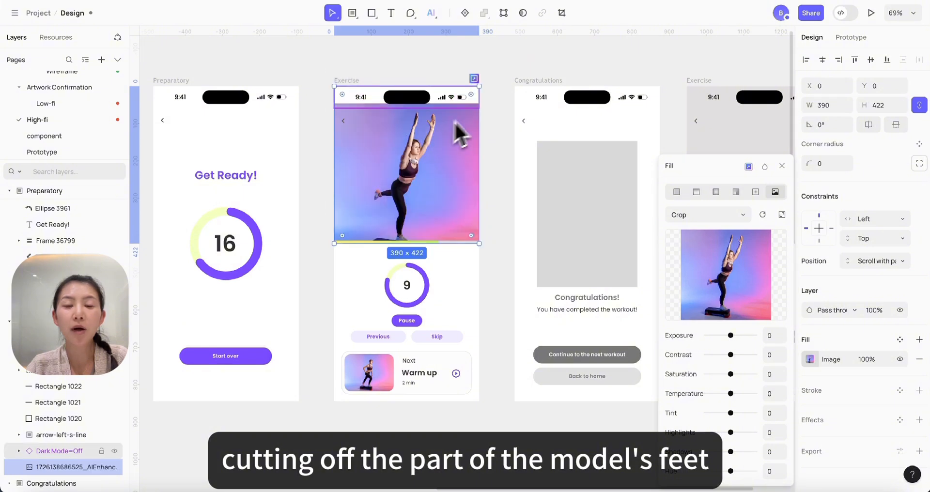
Outpaint the photo at 9:16 with the AI image enhancer so the feet show, then crop again
{"action": "left_click", "coordinate": [748, 167]}
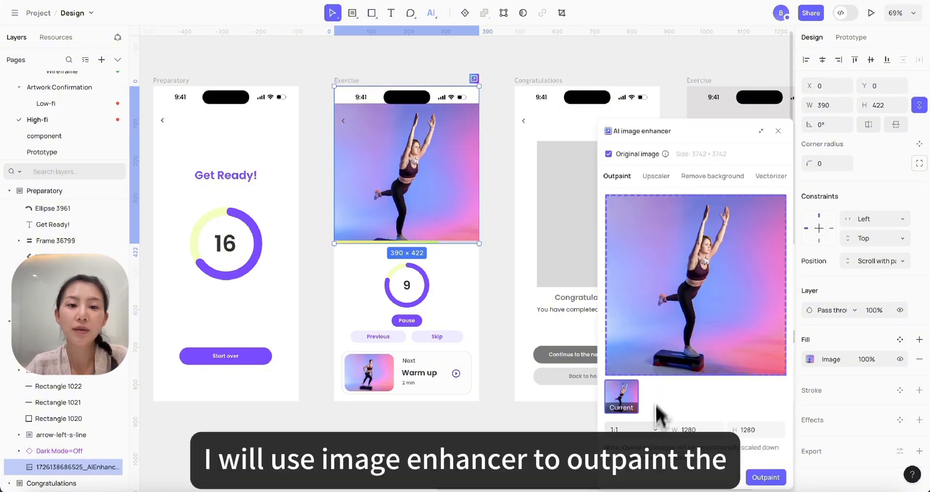
{"action": "left_click", "coordinate": [644, 429]}
{"action": "left_click", "coordinate": [638, 484]}
{"action": "left_click", "coordinate": [762, 477]}
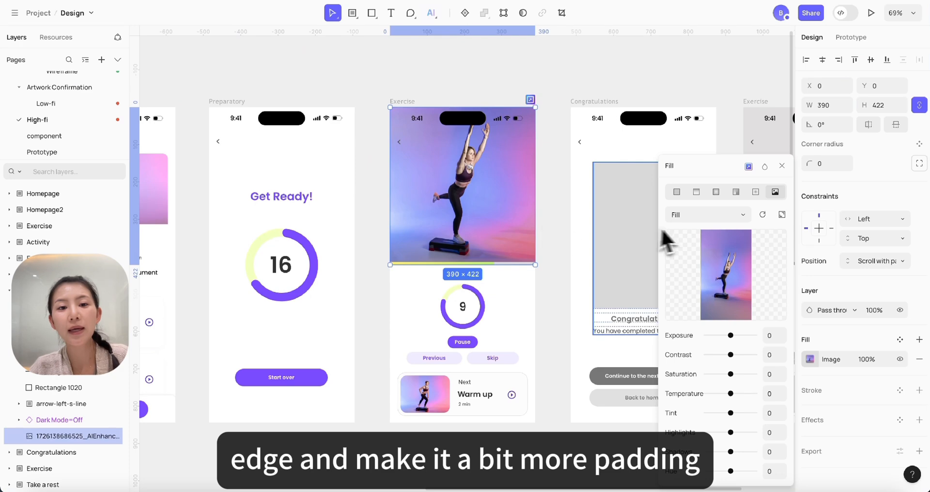
{"action": "left_click", "coordinate": [727, 212]}
{"action": "left_click", "coordinate": [703, 261]}
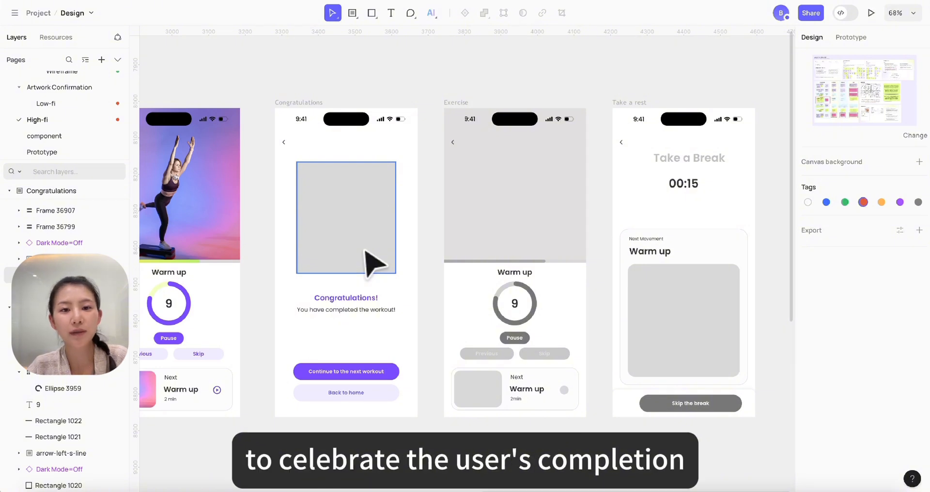
Generate a 3D Inflate 'A gold trophy' icon with Magicon and insert it into the Congratulations placeholder
{"action": "left_click", "coordinate": [392, 203]}
{"action": "left_click", "coordinate": [431, 13]}
{"action": "left_click", "coordinate": [426, 87]}
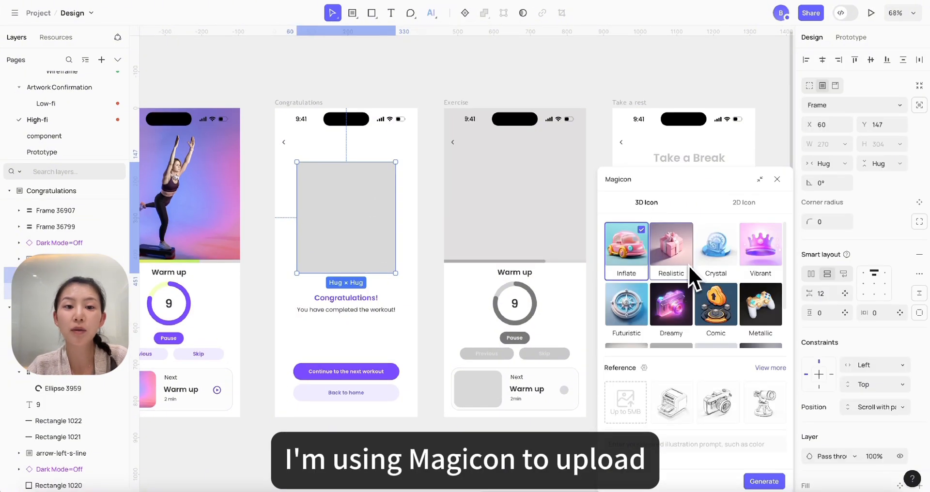
{"action": "left_click", "coordinate": [637, 407]}
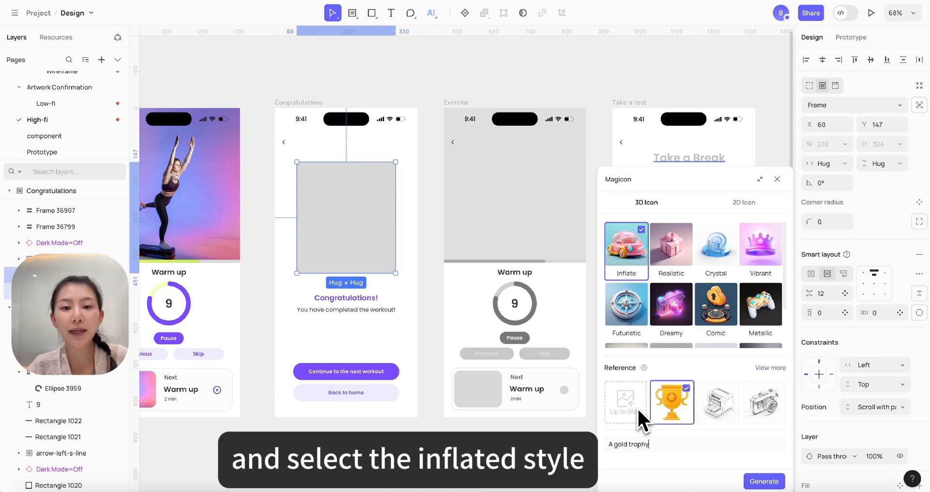
{"action": "left_click", "coordinate": [767, 481]}
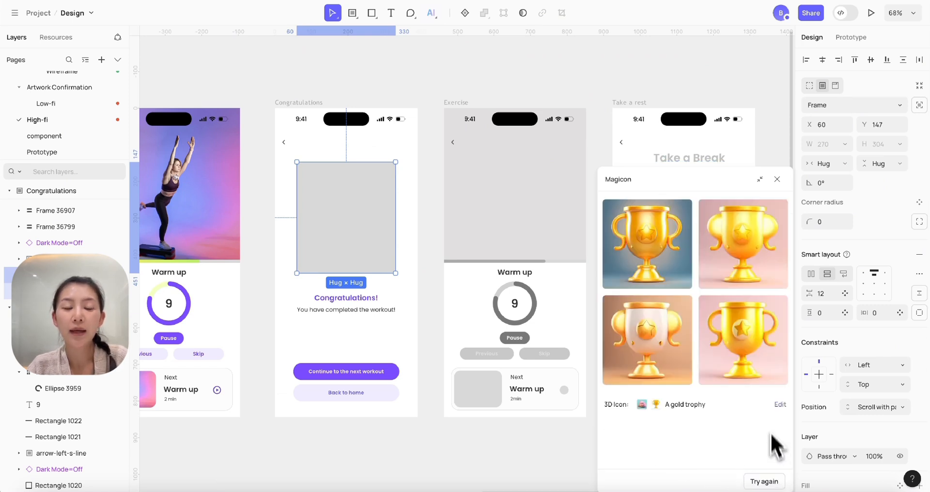
{"action": "mouse_move", "coordinate": [758, 376]}
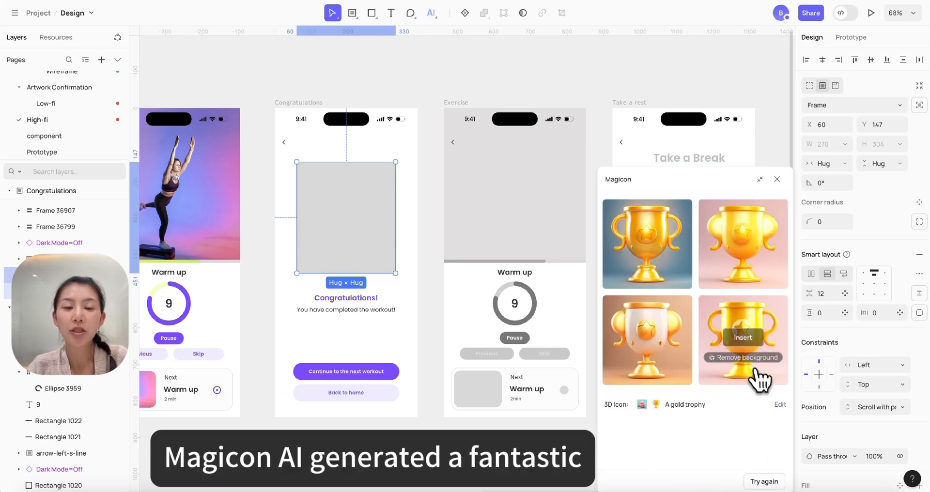
{"action": "left_click", "coordinate": [751, 351]}
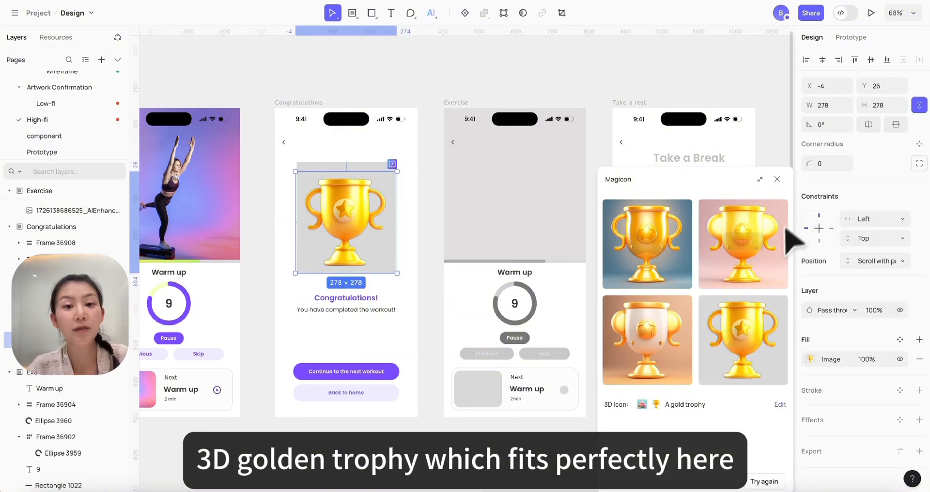
{"action": "left_click", "coordinate": [777, 179]}
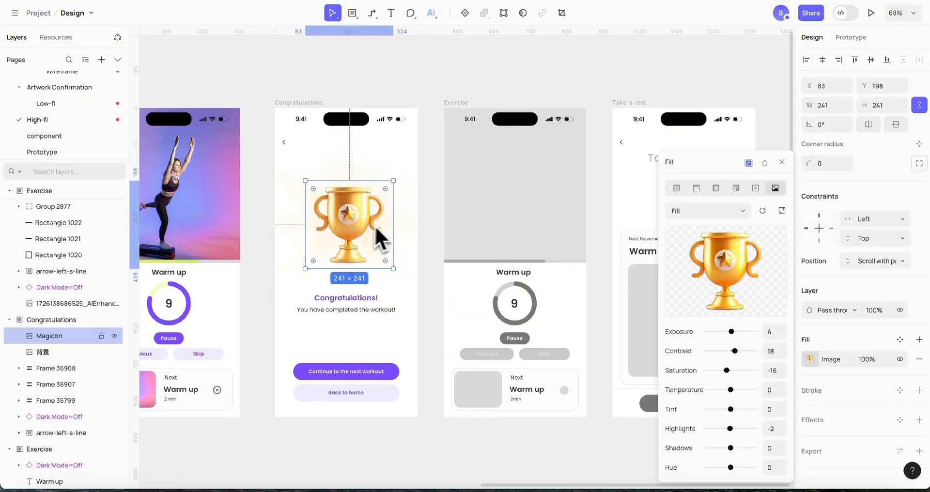
{"action": "left_click", "coordinate": [404, 220], "text": "shift"}
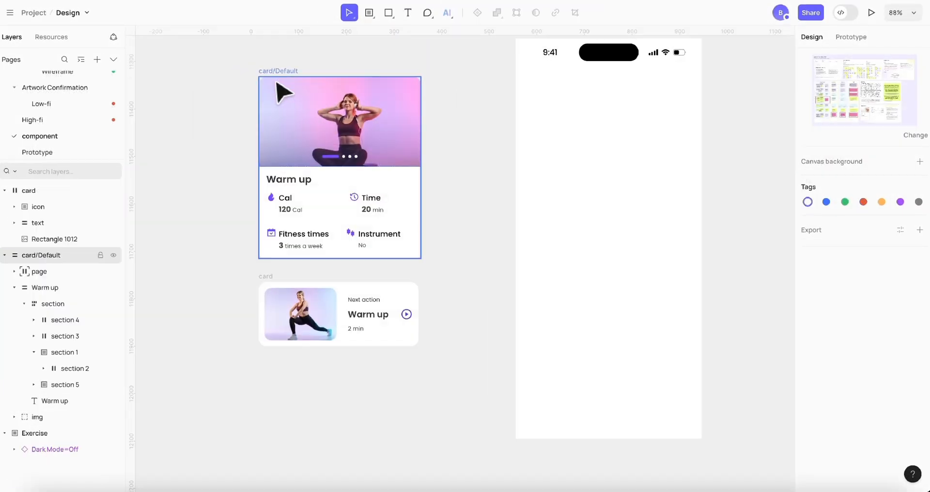
Turn the horizontal Warm up card into a component
{"action": "left_click", "coordinate": [278, 91]}
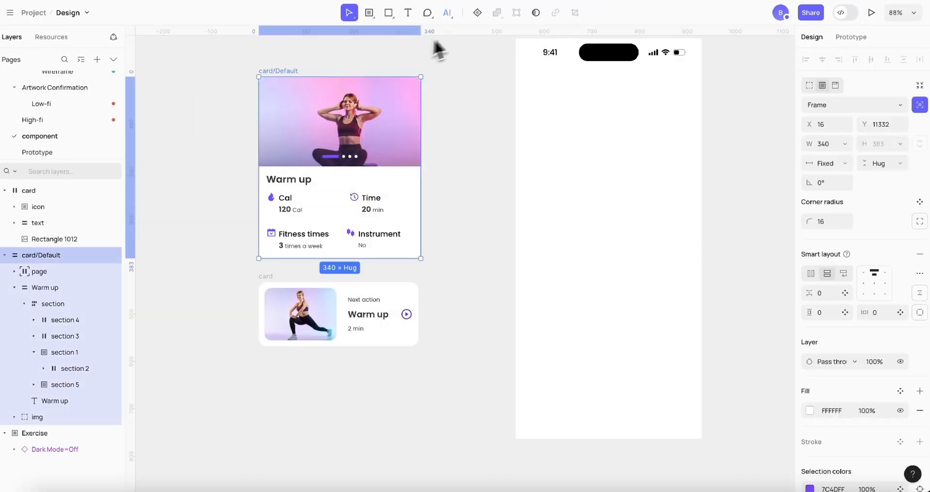
{"action": "left_click", "coordinate": [276, 283]}
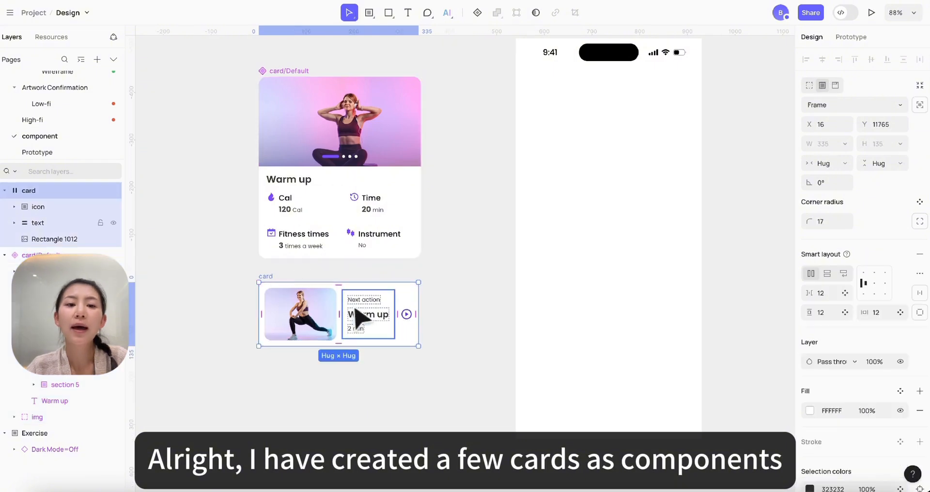
{"action": "left_click", "coordinate": [479, 16]}
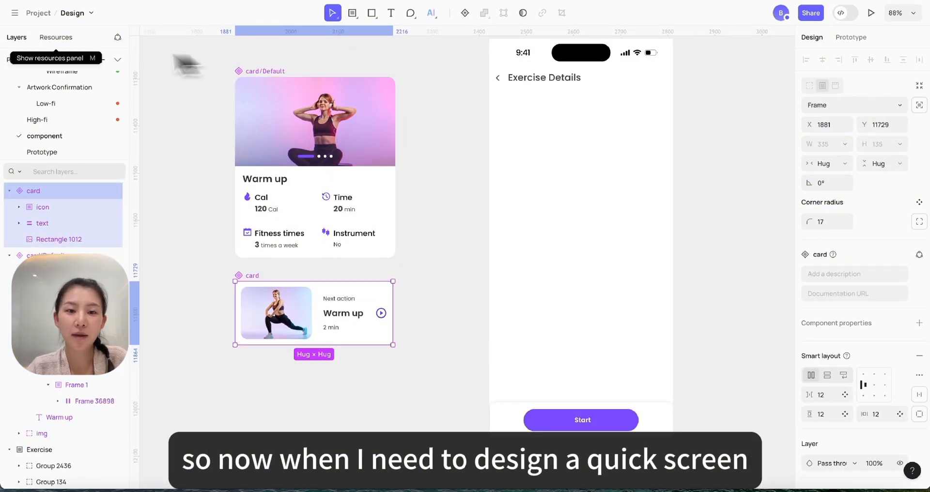
Drag the Warm up card and two next-action cards from Assets into the Exercise Details screen
{"action": "left_click", "coordinate": [48, 38]}
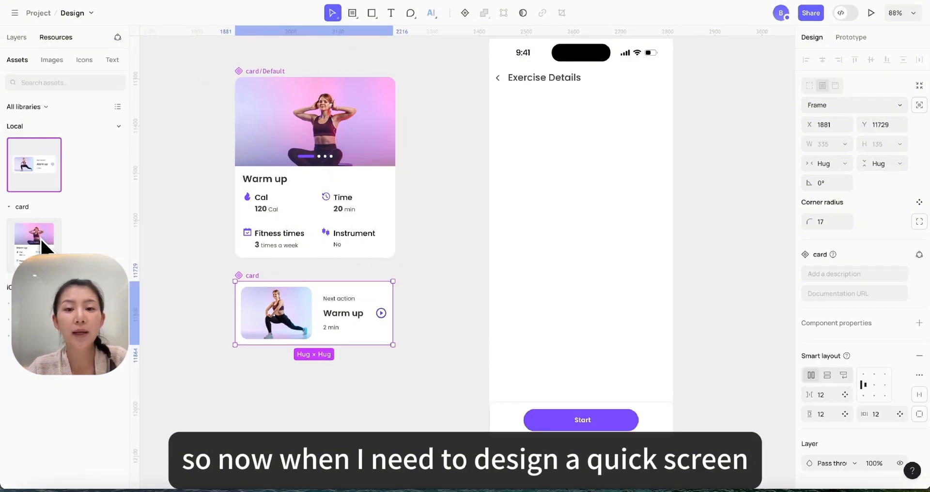
{"action": "left_click_drag", "start_coordinate": [41, 245], "coordinate": [569, 174]}
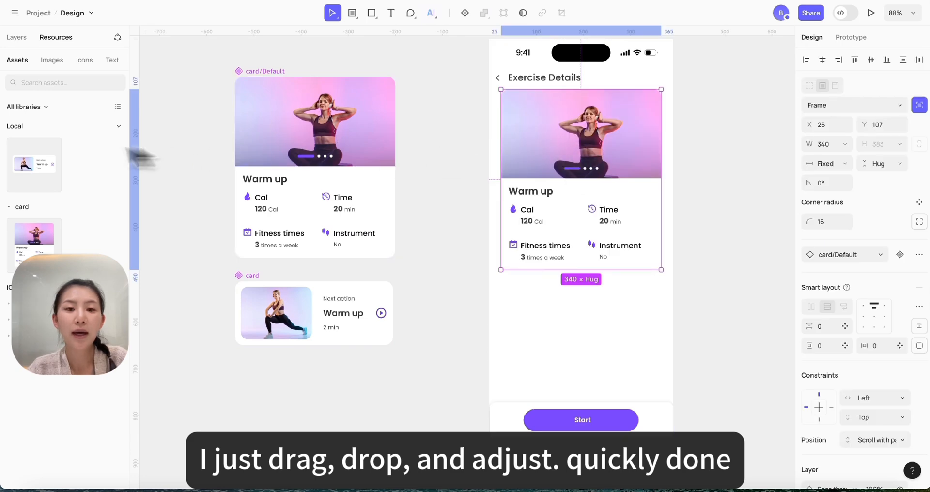
{"action": "left_click_drag", "start_coordinate": [34, 168], "coordinate": [554, 325]}
{"action": "left_click_drag", "start_coordinate": [34, 167], "coordinate": [643, 387]}
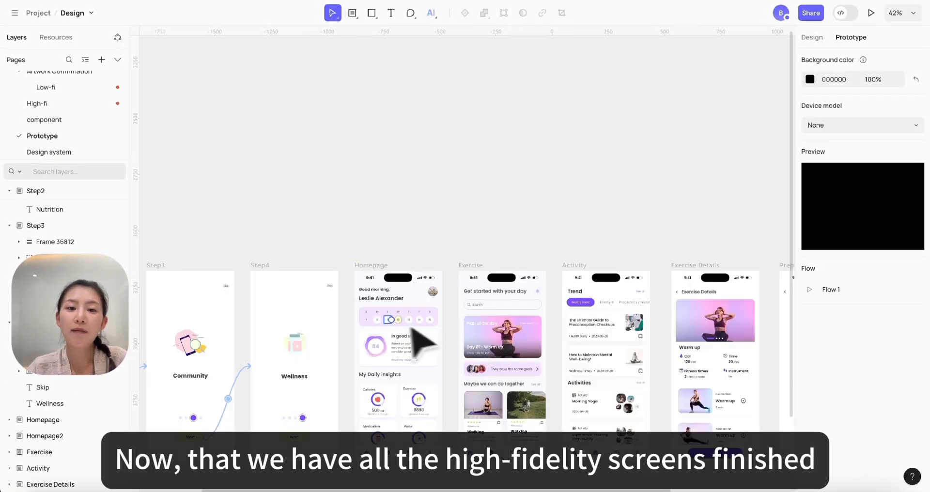
Move the Homepage frame above the row of screens
{"action": "left_click", "coordinate": [384, 276]}
{"action": "left_click_drag", "start_coordinate": [400, 332], "coordinate": [512, 139]}
{"action": "left_click_drag", "start_coordinate": [449, 236], "coordinate": [362, 89]}
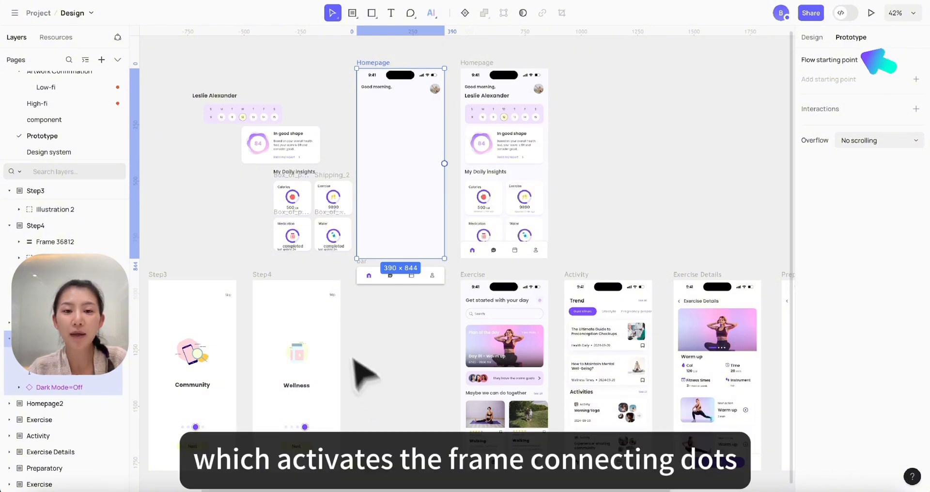
{"action": "left_click", "coordinate": [373, 339]}
Connect Step4 to Homepage with a Dissolve transition on a custom, bent 300ms easing curve
{"action": "left_click", "coordinate": [286, 287]}
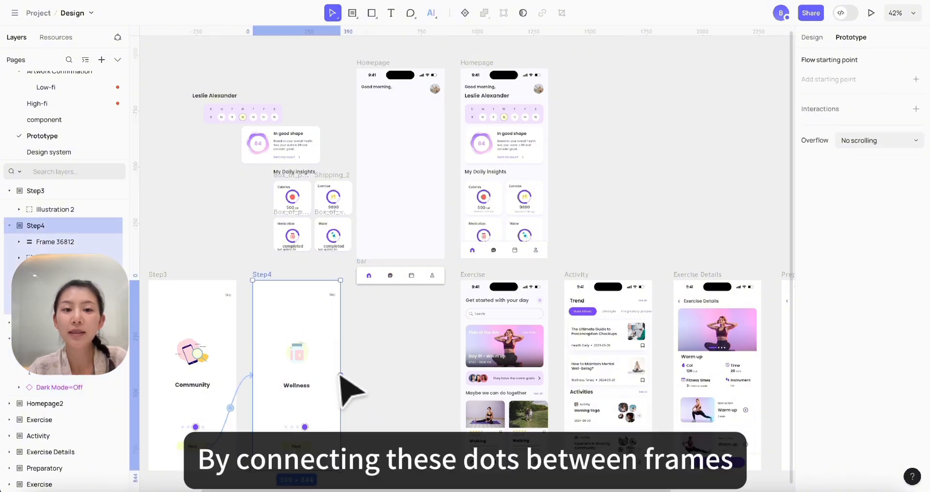
{"action": "left_click_drag", "start_coordinate": [340, 375], "coordinate": [407, 269]}
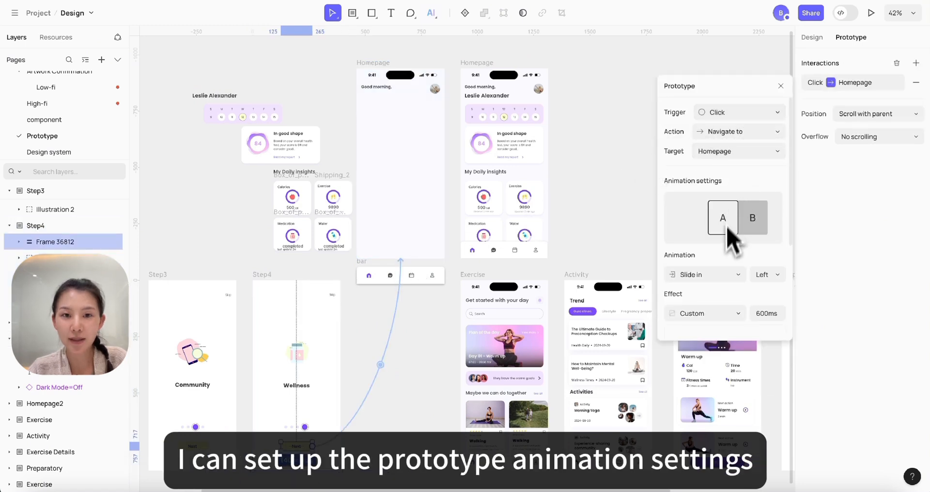
{"action": "left_click", "coordinate": [726, 274]}
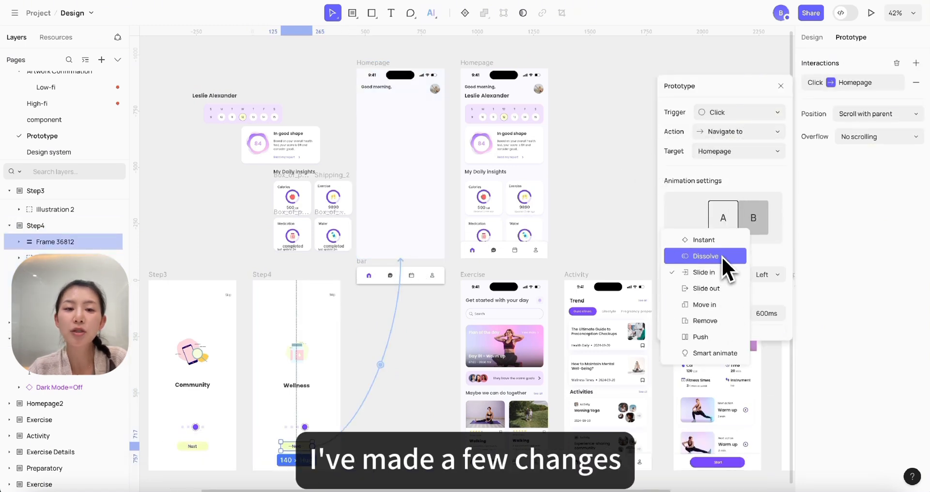
{"action": "left_click", "coordinate": [721, 256]}
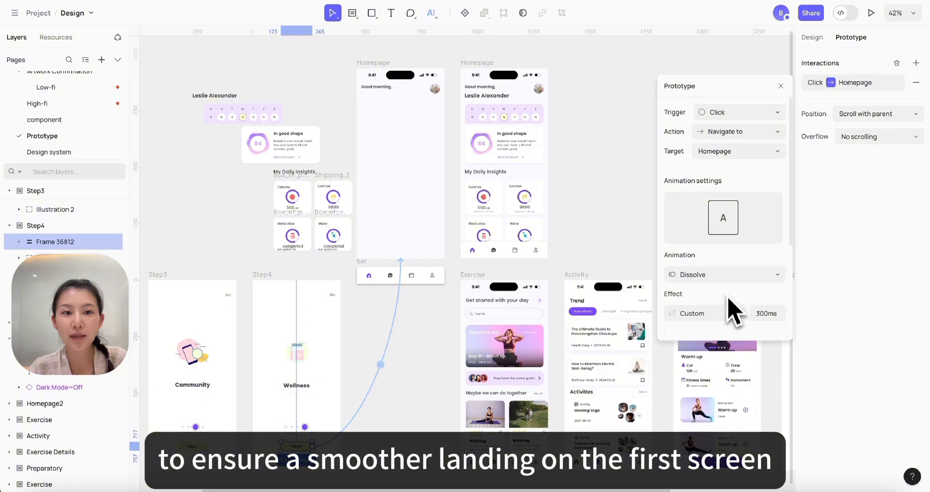
{"action": "left_click", "coordinate": [732, 312]}
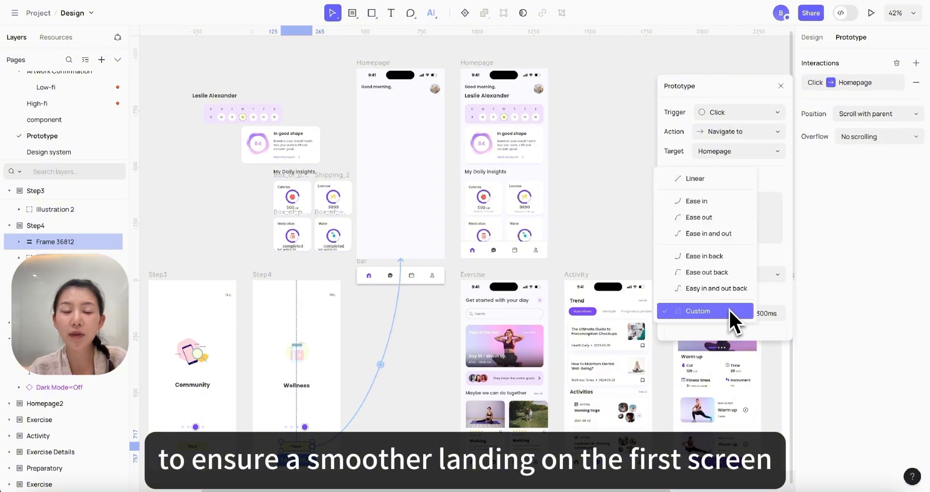
{"action": "left_click", "coordinate": [730, 312]}
{"action": "scroll", "coordinate": [730, 319], "scroll_direction": "down", "scroll_amount": 3}
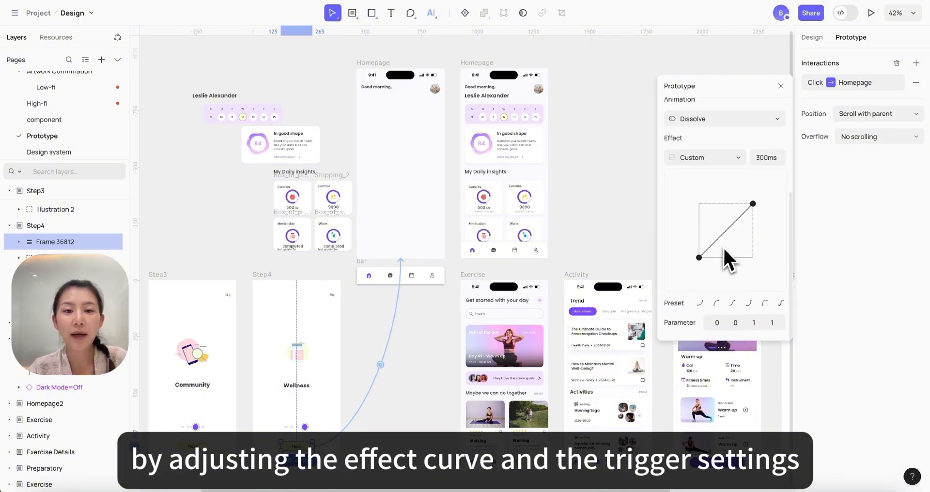
{"action": "left_click_drag", "start_coordinate": [701, 260], "coordinate": [728, 258]}
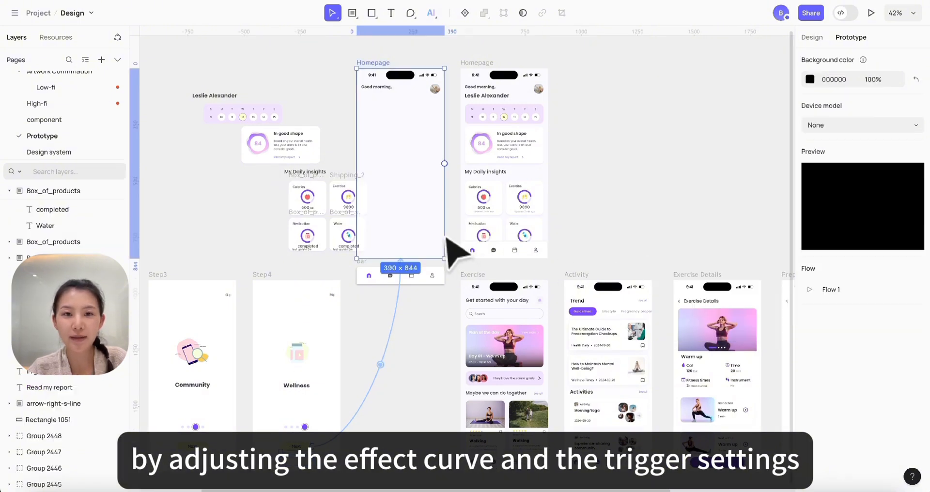
{"action": "left_click", "coordinate": [436, 136]}
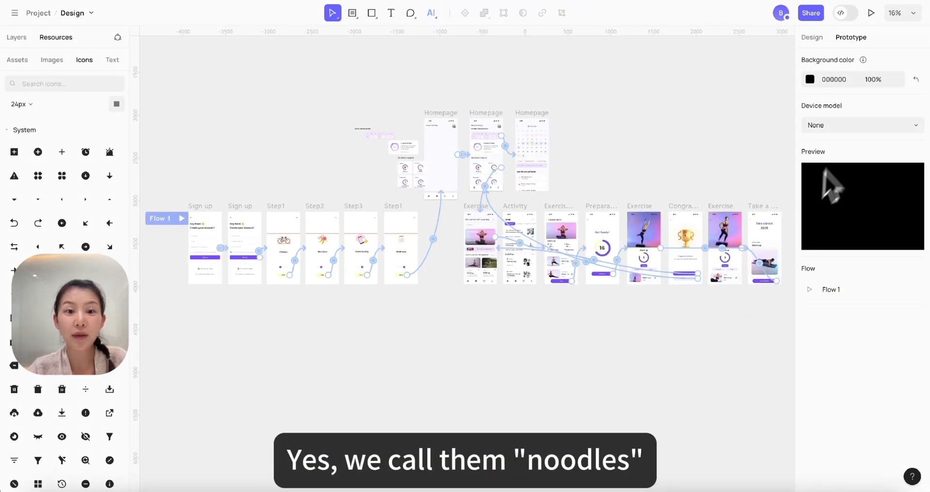
Set the preview device to iPhone 14 and play the prototype
{"action": "left_click", "coordinate": [856, 127]}
{"action": "left_click", "coordinate": [861, 212]}
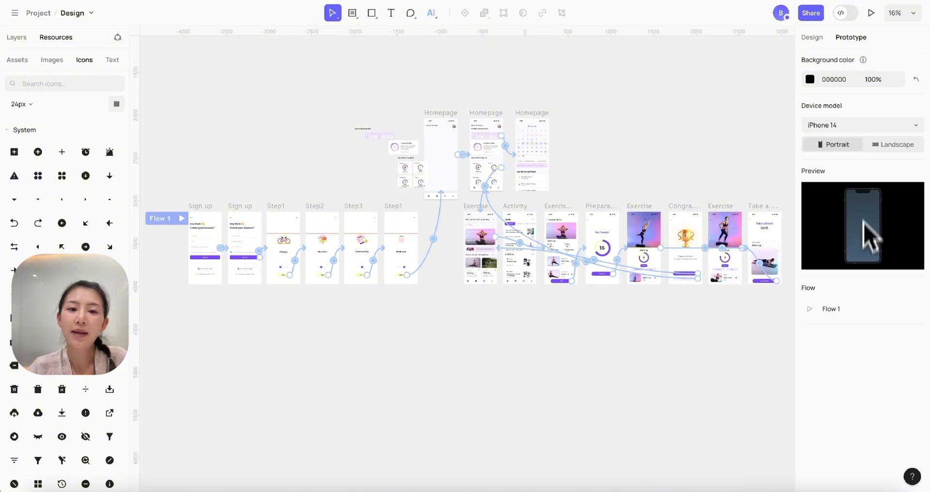
{"action": "left_click", "coordinate": [871, 15]}
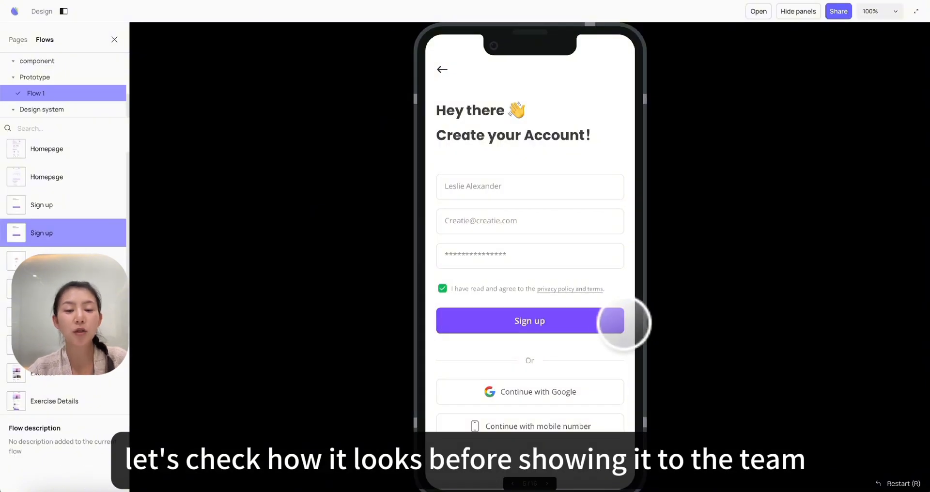
Click through sign-up, onboarding, Homepage and Exercise Details until the Take a rest screen
{"action": "left_click", "coordinate": [623, 323]}
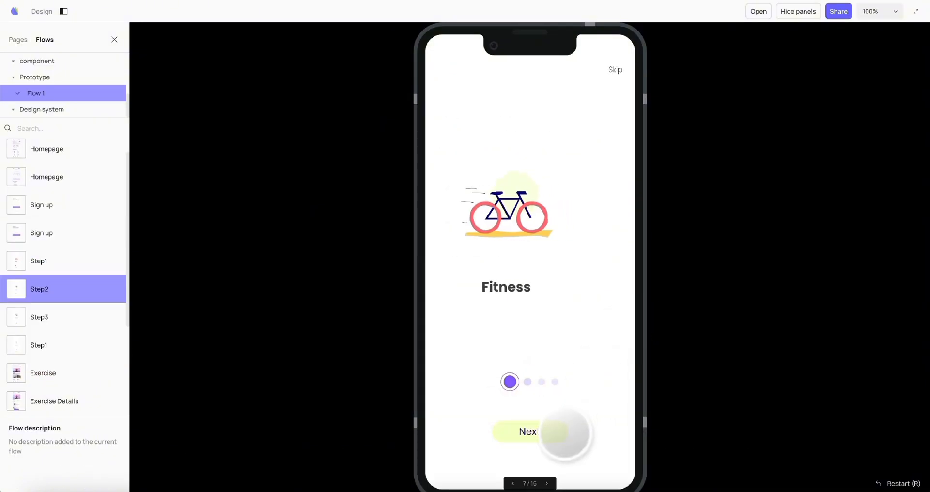
{"action": "left_click", "coordinate": [565, 433]}
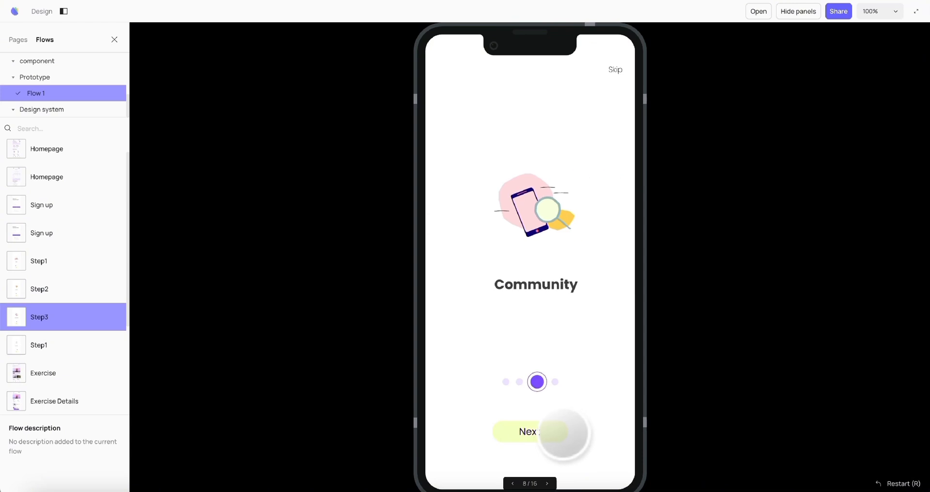
{"action": "left_click", "coordinate": [564, 434]}
{"action": "left_click", "coordinate": [564, 431]}
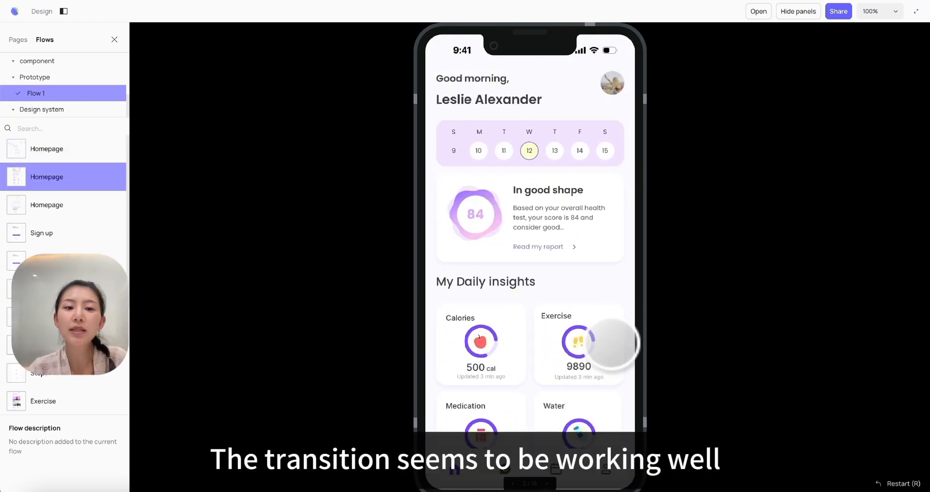
{"action": "left_click", "coordinate": [611, 344]}
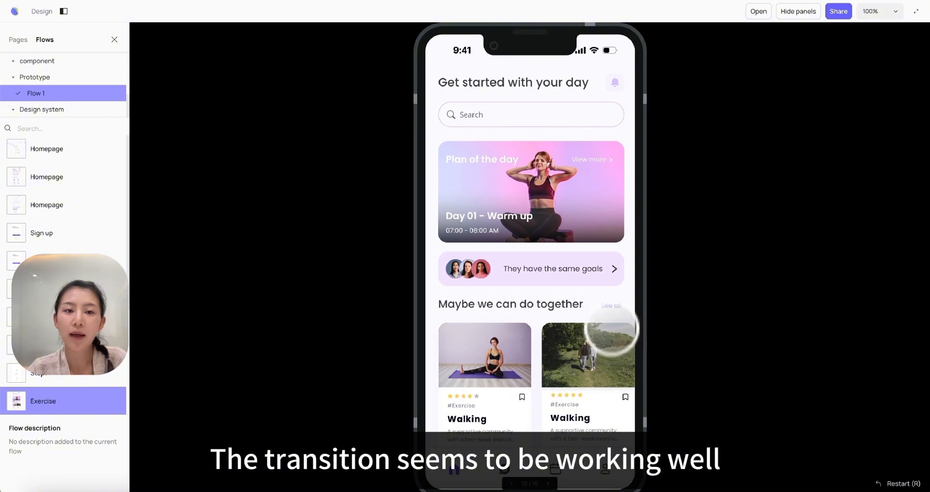
{"action": "left_click", "coordinate": [609, 160]}
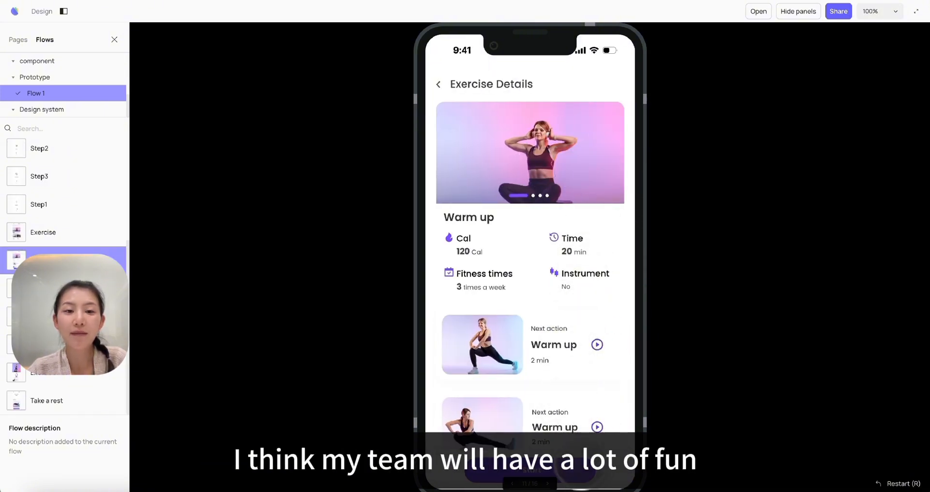
{"action": "left_click", "coordinate": [583, 468]}
{"action": "left_click", "coordinate": [581, 424]}
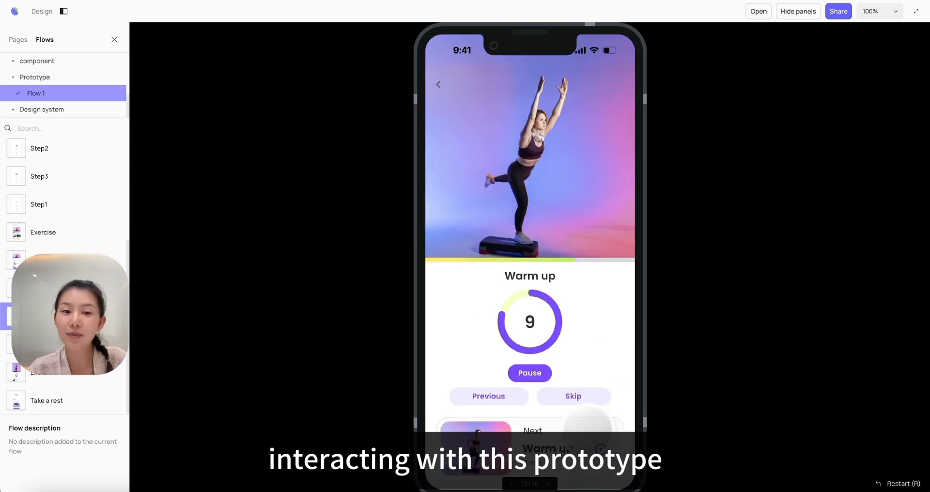
{"action": "left_click", "coordinate": [588, 423]}
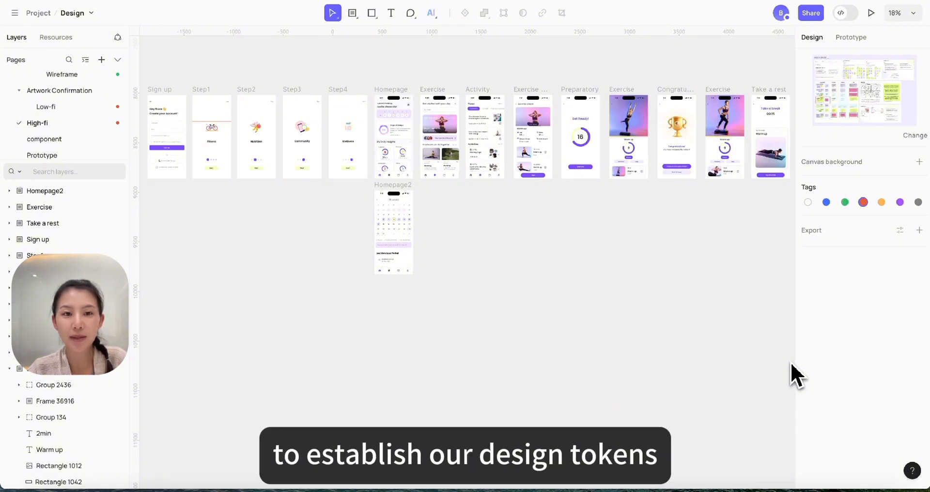
Extract style tokens (7C4DFF, FF2D55, Poppins, radius 18) from all High-fi screens and generate iOS style guides
{"action": "left_click_drag", "start_coordinate": [789, 334], "coordinate": [155, 72]}
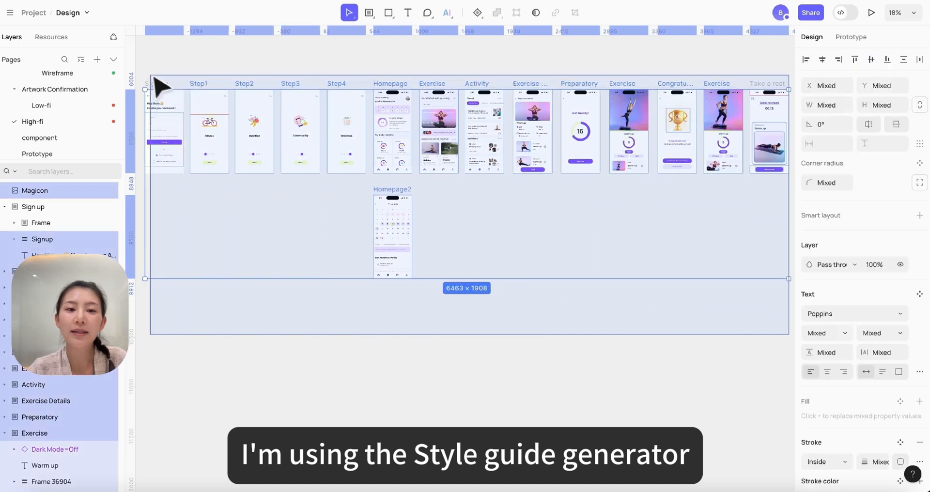
{"action": "left_click", "coordinate": [446, 12]}
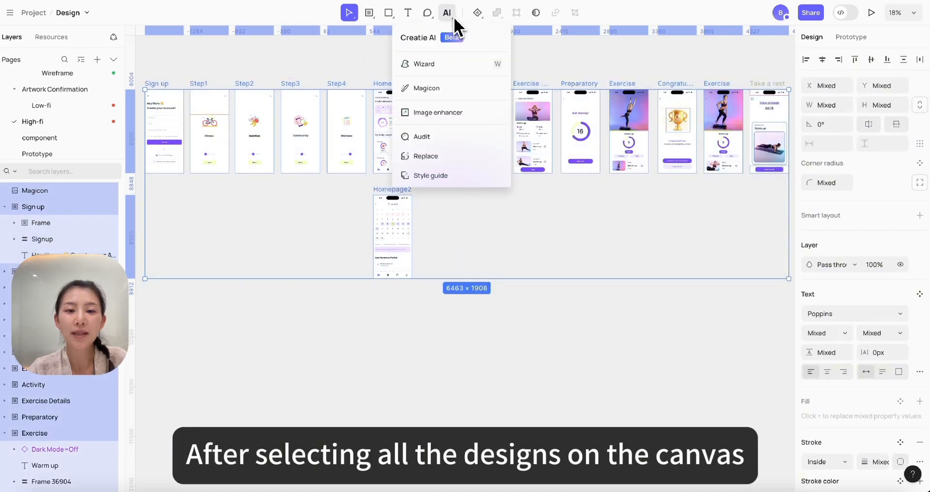
{"action": "left_click", "coordinate": [472, 177]}
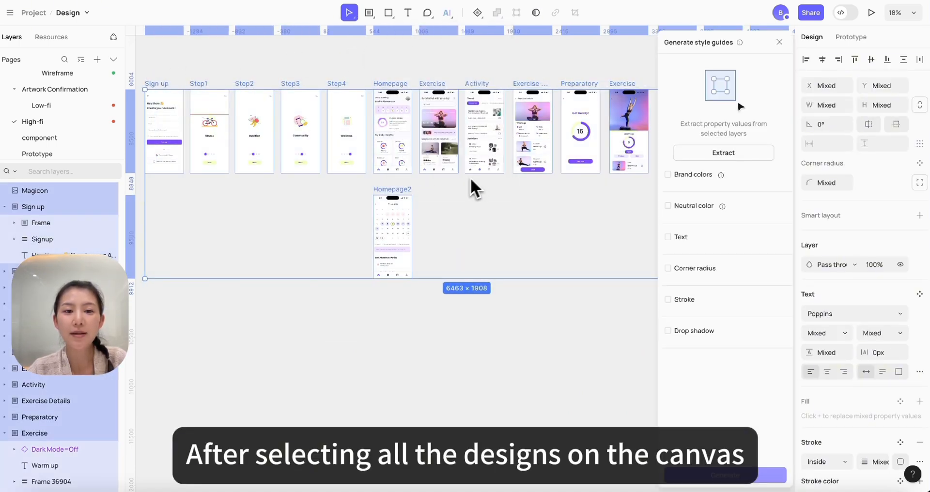
{"action": "left_click", "coordinate": [763, 156]}
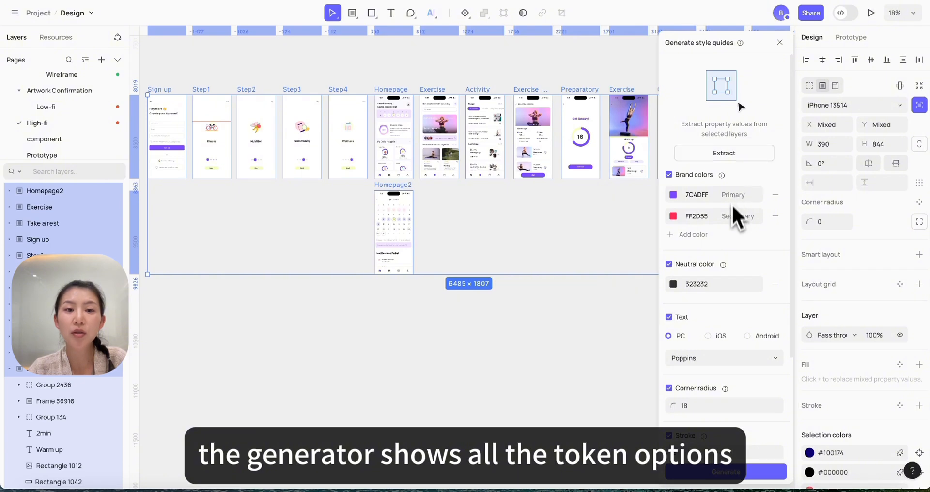
{"action": "scroll", "coordinate": [737, 298], "scroll_direction": "down", "scroll_amount": 3}
{"action": "left_click", "coordinate": [712, 257]}
{"action": "scroll", "coordinate": [744, 356], "scroll_direction": "down", "scroll_amount": 2}
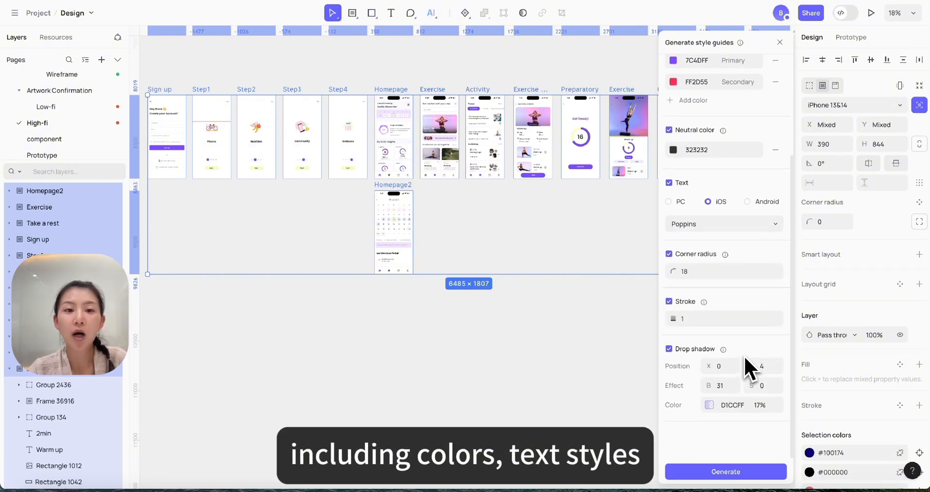
{"action": "left_click", "coordinate": [757, 467]}
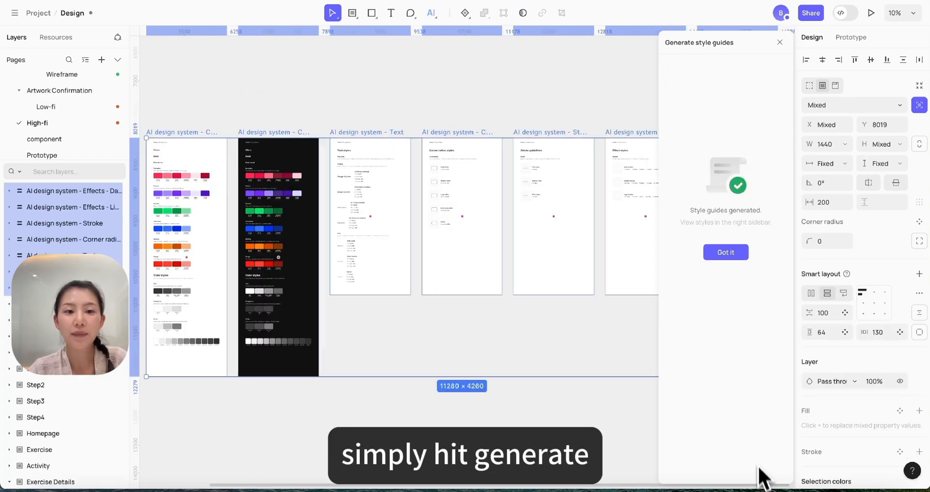
Dismiss the generation notice and scroll through the new colour, text, stroke and effect frames
{"action": "left_click", "coordinate": [728, 255]}
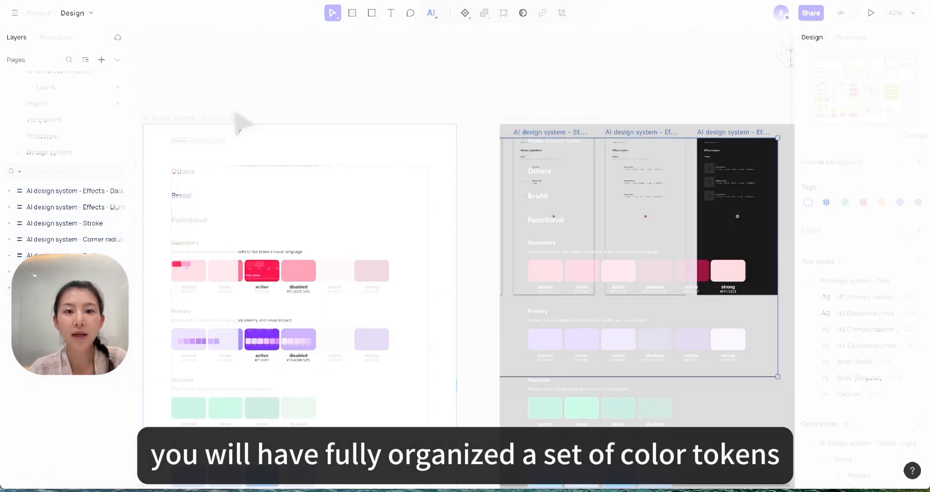
{"action": "scroll", "coordinate": [245, 227], "scroll_direction": "down", "scroll_amount": 5}
{"action": "scroll", "coordinate": [245, 228], "scroll_direction": "down", "scroll_amount": 8}
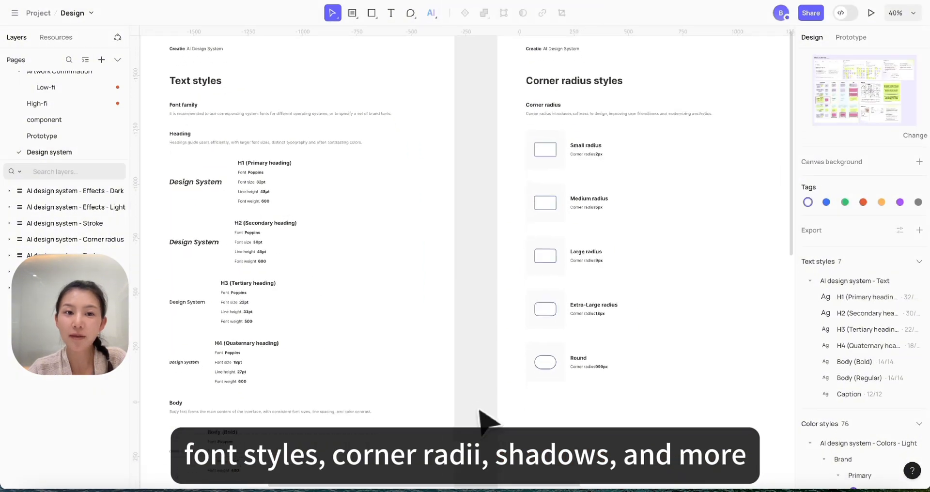
{"action": "scroll", "coordinate": [484, 418], "scroll_direction": "down", "scroll_amount": 5}
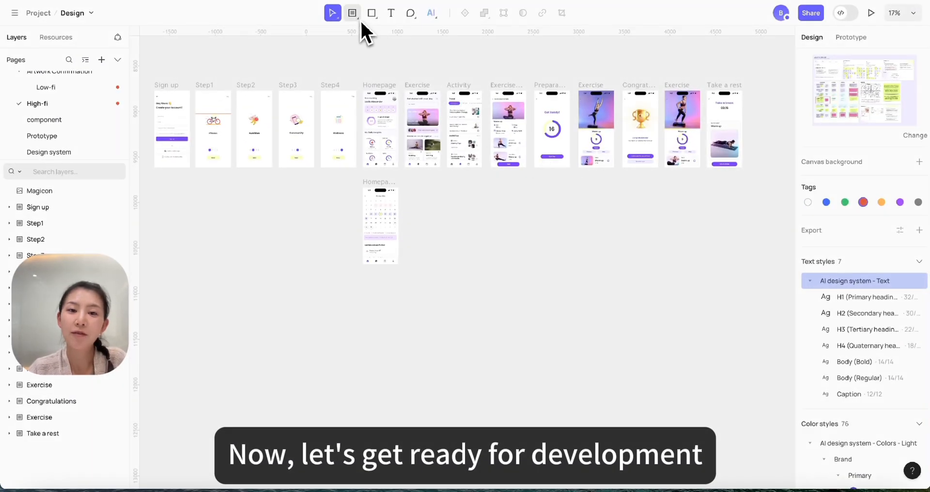
Draw a section around the Homepage to Take a rest screens with ECE4FF lavender fill
{"action": "left_click", "coordinate": [360, 20]}
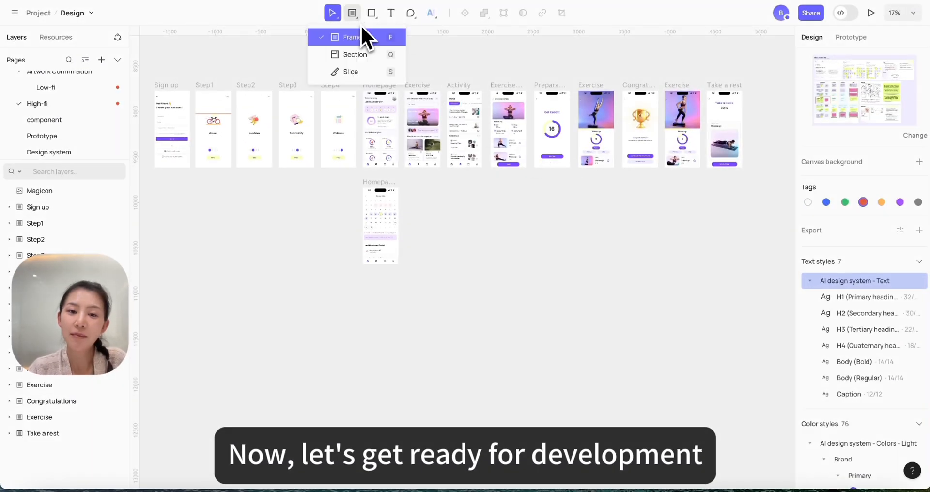
{"action": "left_click", "coordinate": [367, 54]}
{"action": "left_click_drag", "start_coordinate": [357, 78], "coordinate": [747, 281]}
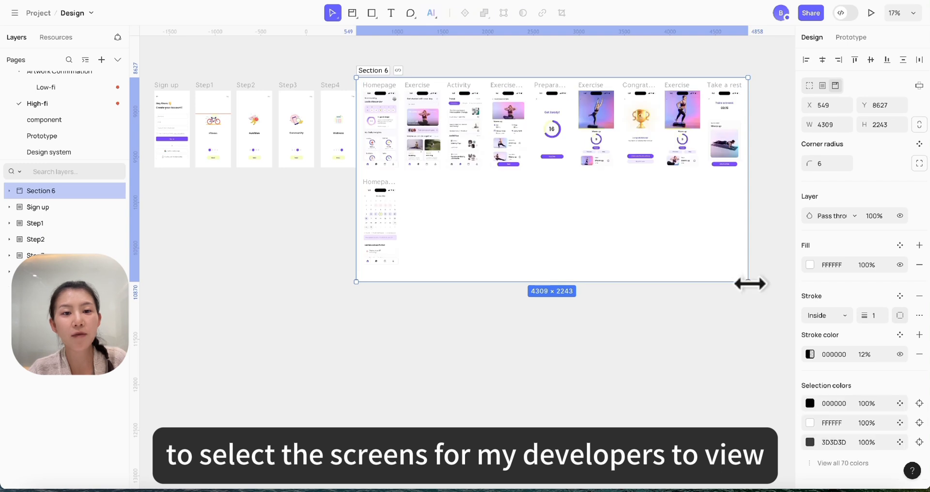
{"action": "left_click", "coordinate": [810, 265]}
{"action": "left_click", "coordinate": [688, 389]}
{"action": "left_click", "coordinate": [782, 157]}
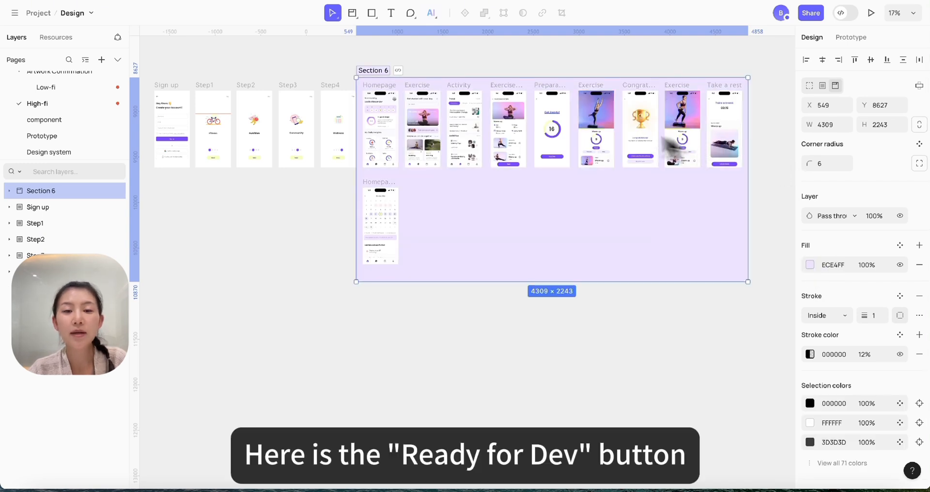
Mark the new section as Ready for dev
{"action": "left_click", "coordinate": [398, 70]}
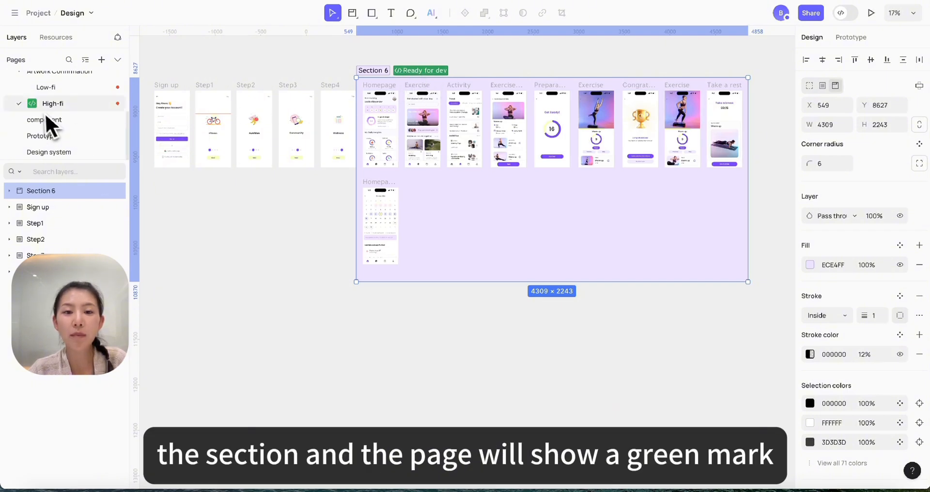
{"action": "left_click", "coordinate": [436, 70]}
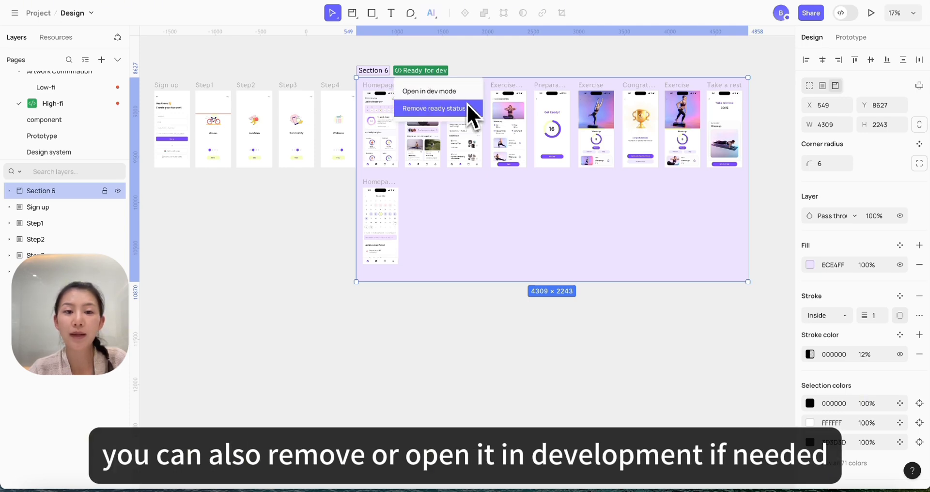
{"action": "left_click", "coordinate": [444, 74]}
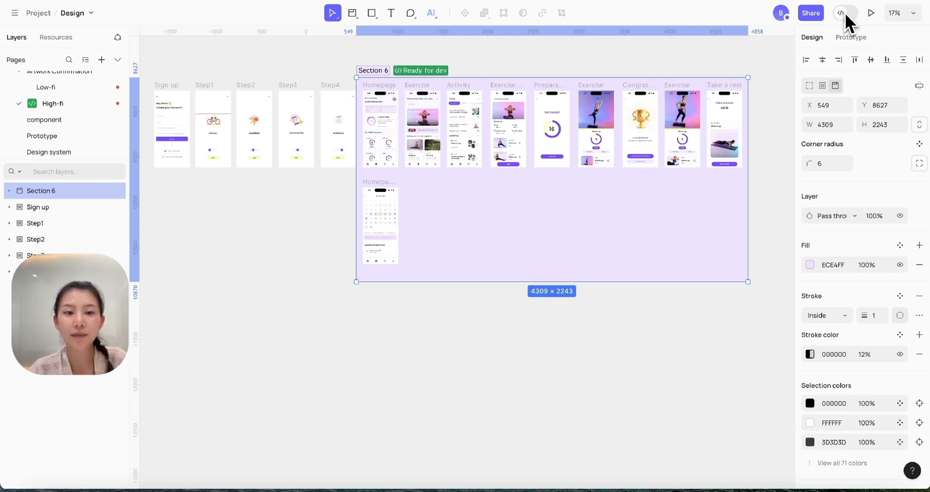
In Dev mode, copy Homepage's 844 height, keep iOS code, and check the SVG asset format
{"action": "left_click", "coordinate": [846, 12]}
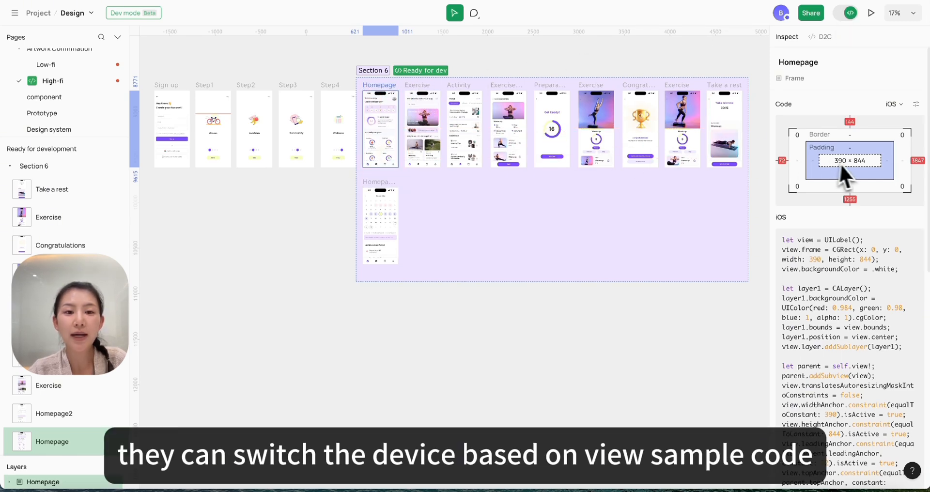
{"action": "left_click", "coordinate": [860, 165]}
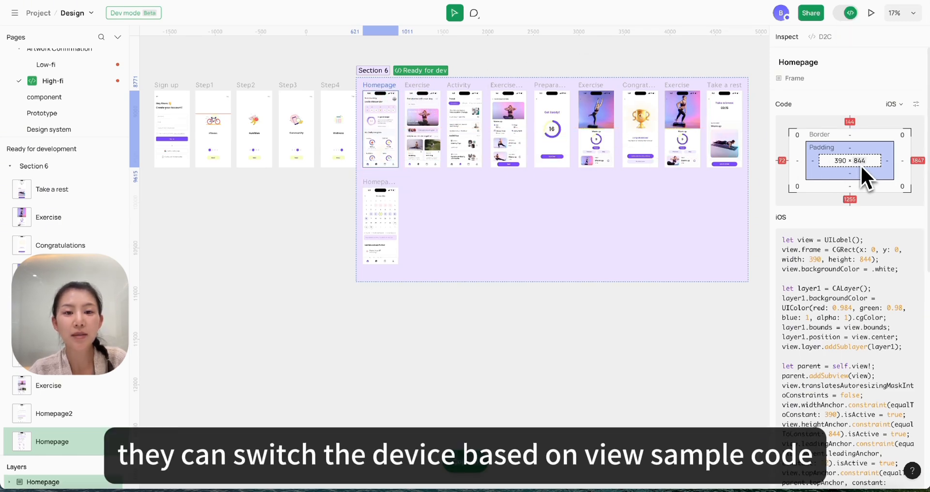
{"action": "left_click", "coordinate": [893, 104]}
{"action": "left_click", "coordinate": [896, 104]}
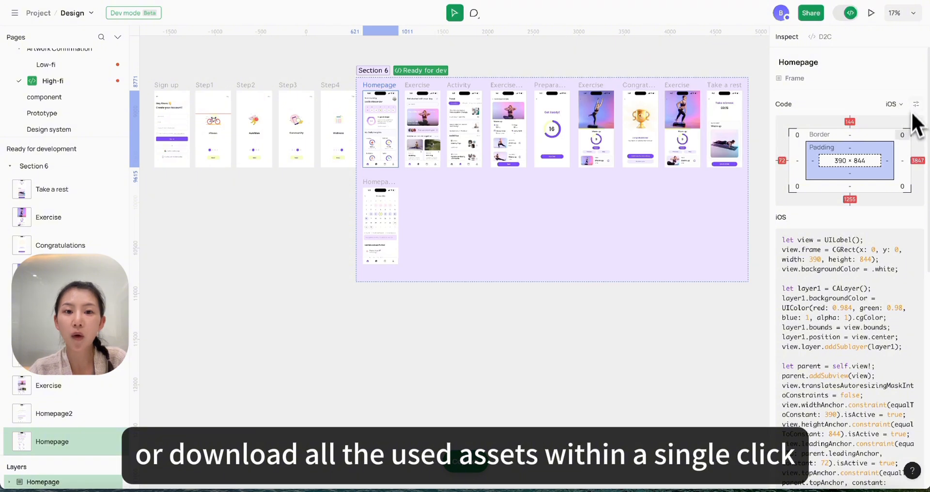
{"action": "scroll", "coordinate": [898, 416], "scroll_direction": "down", "scroll_amount": 8}
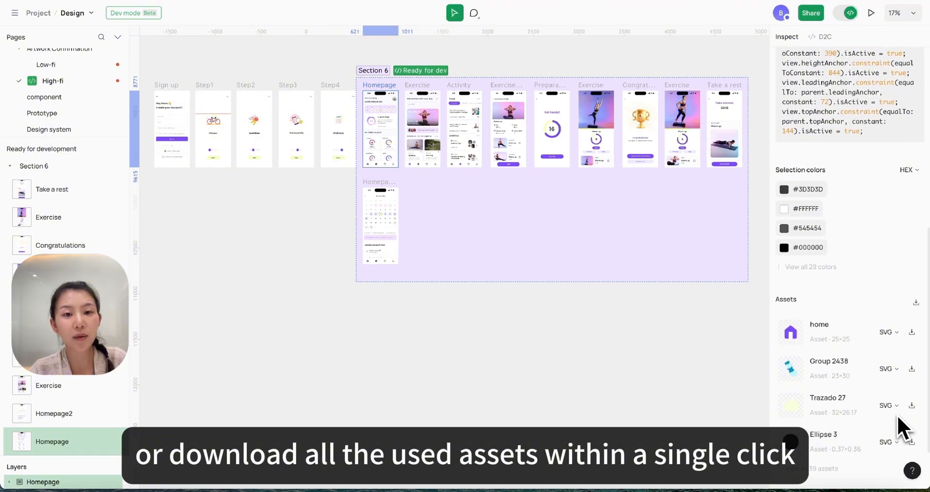
{"action": "scroll", "coordinate": [897, 417], "scroll_direction": "down", "scroll_amount": 3}
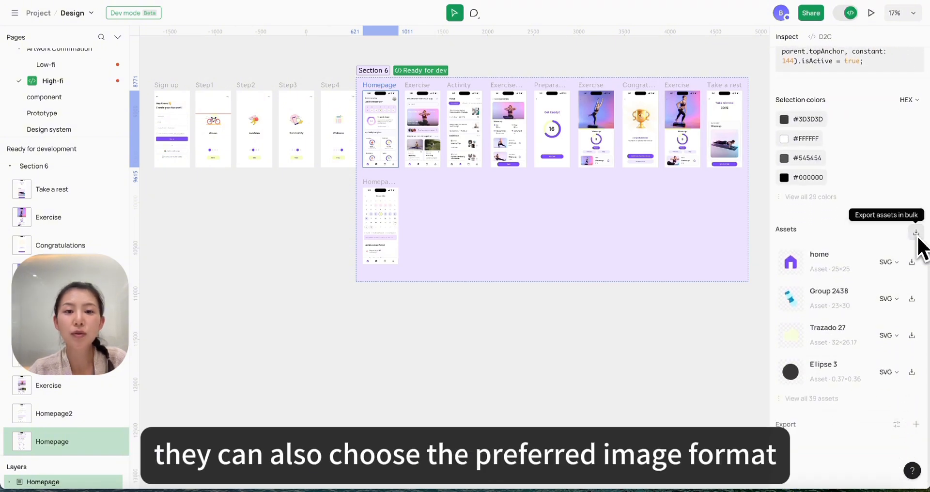
{"action": "left_click", "coordinate": [895, 262]}
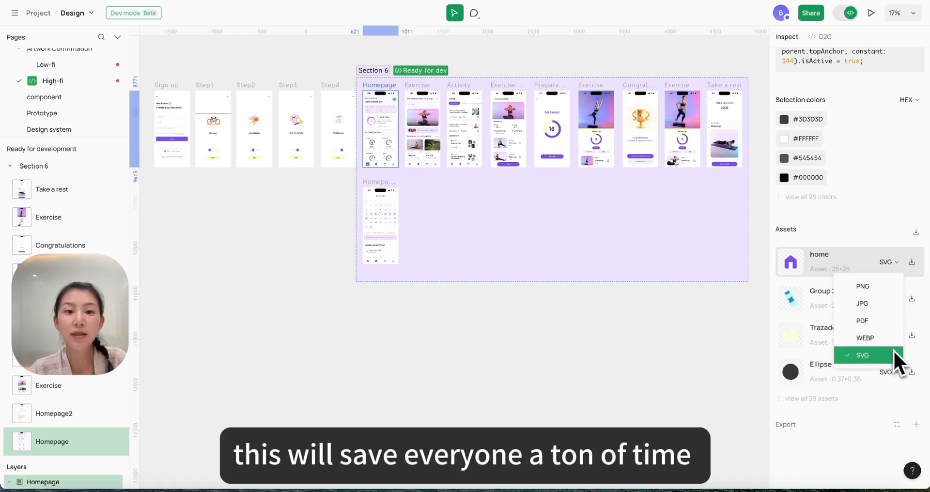
{"action": "left_click", "coordinate": [899, 272]}
{"action": "scroll", "coordinate": [882, 334], "scroll_direction": "up", "scroll_amount": 10}
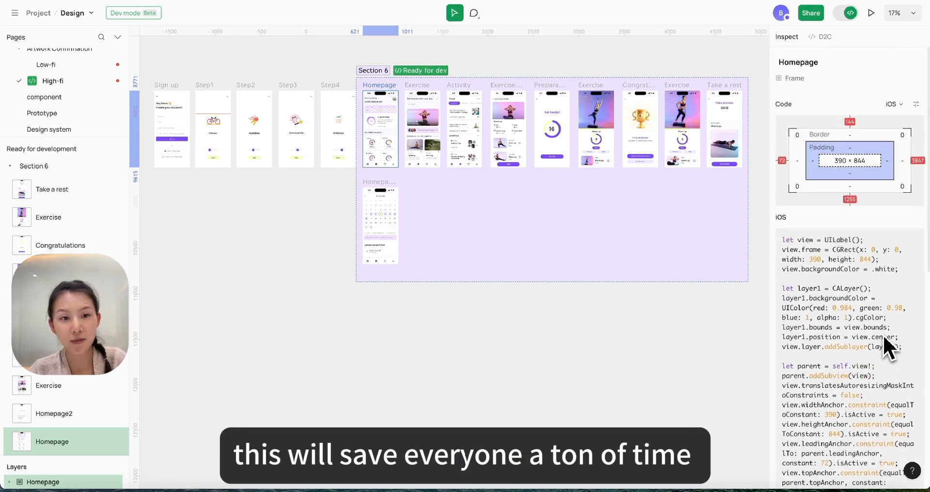
Show the Homepage's generated D2C code with Vue3 as the framework
{"action": "left_click", "coordinate": [818, 42]}
{"action": "left_click", "coordinate": [808, 57]}
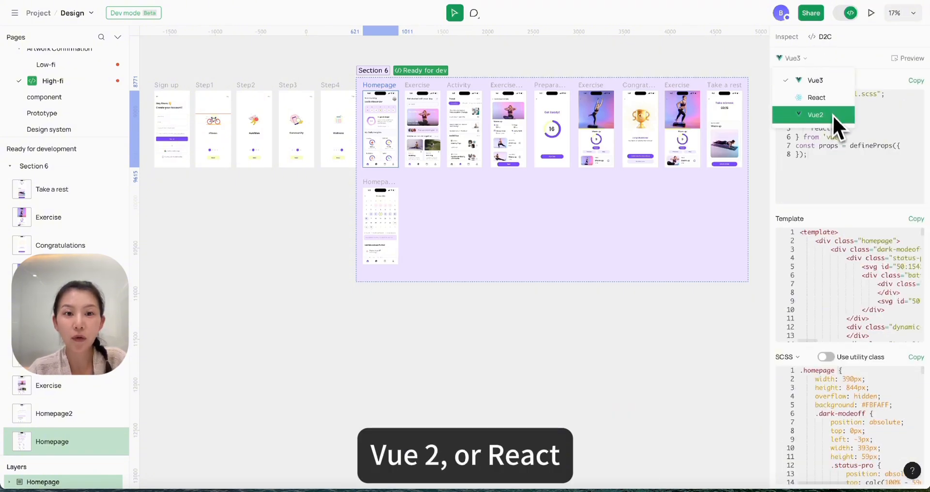
{"action": "left_click", "coordinate": [807, 59]}
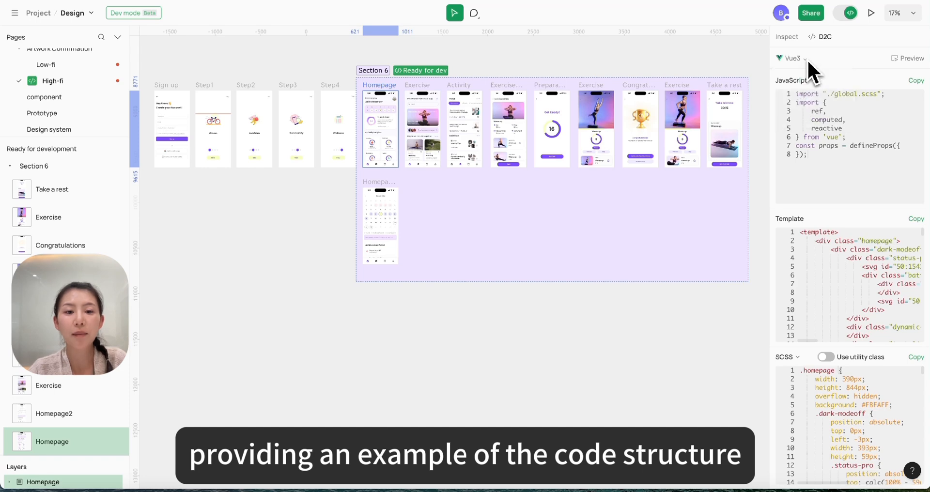
{"action": "scroll", "coordinate": [915, 384], "scroll_direction": "down", "scroll_amount": 3}
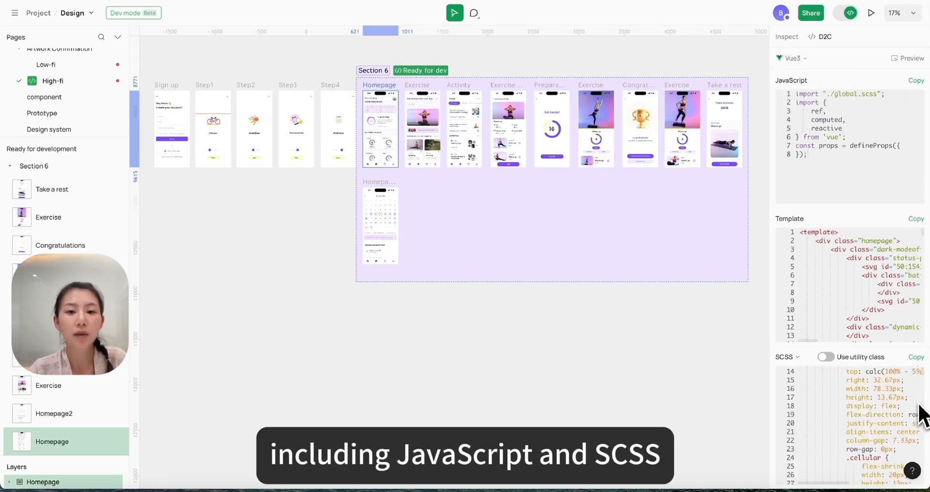
{"action": "scroll", "coordinate": [915, 413], "scroll_direction": "up", "scroll_amount": 3}
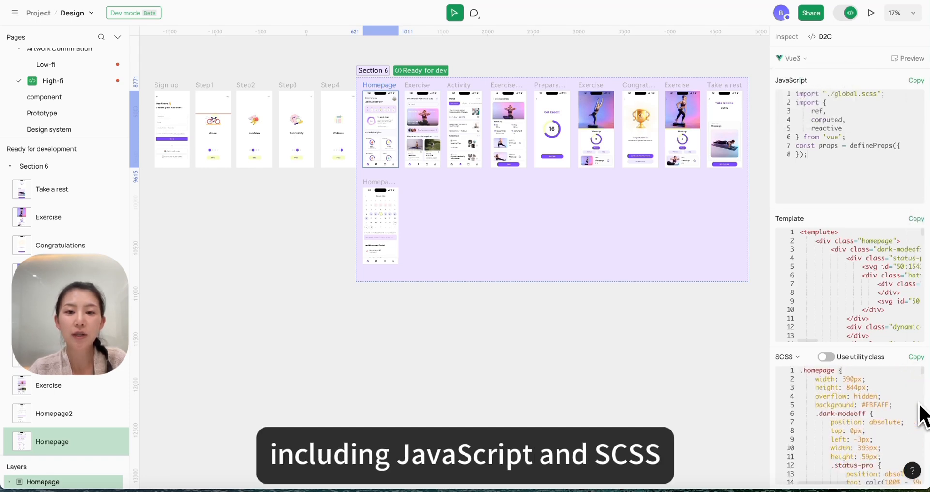
Preview the rendered code with the zoom set to fit
{"action": "left_click", "coordinate": [910, 59]}
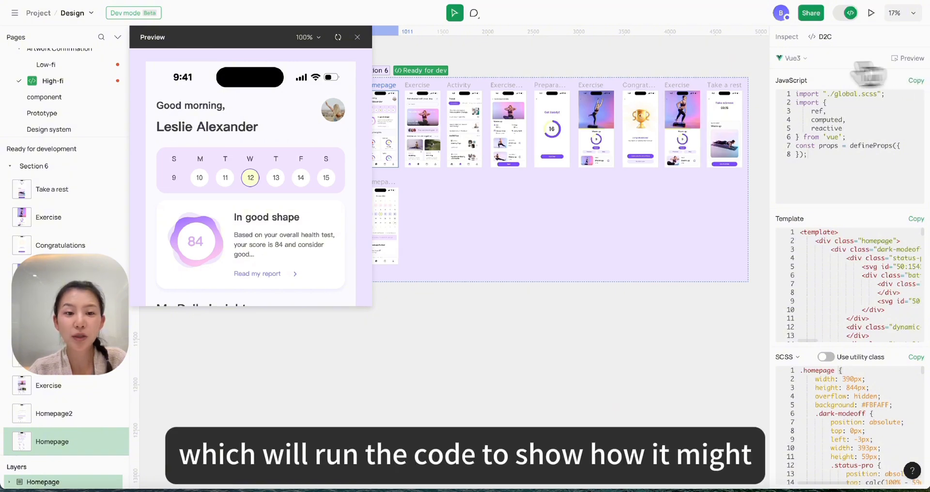
{"action": "left_click", "coordinate": [321, 39]}
{"action": "left_click", "coordinate": [320, 101]}
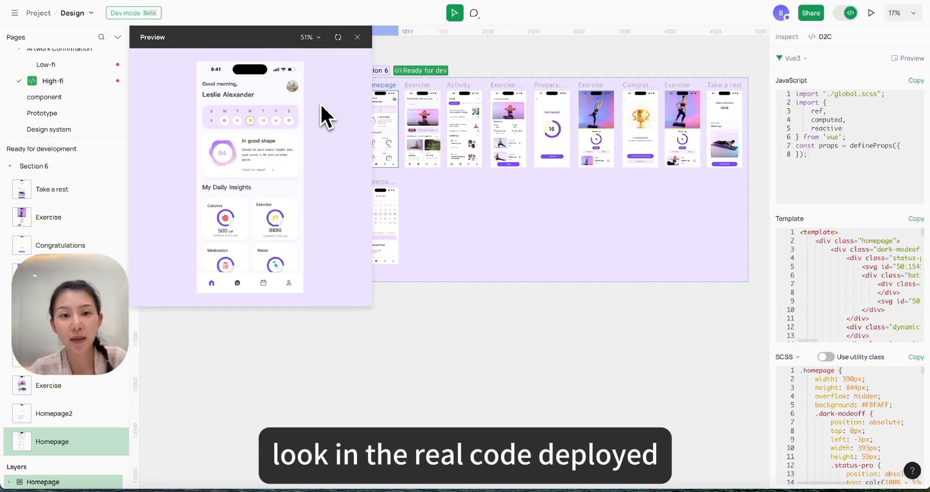